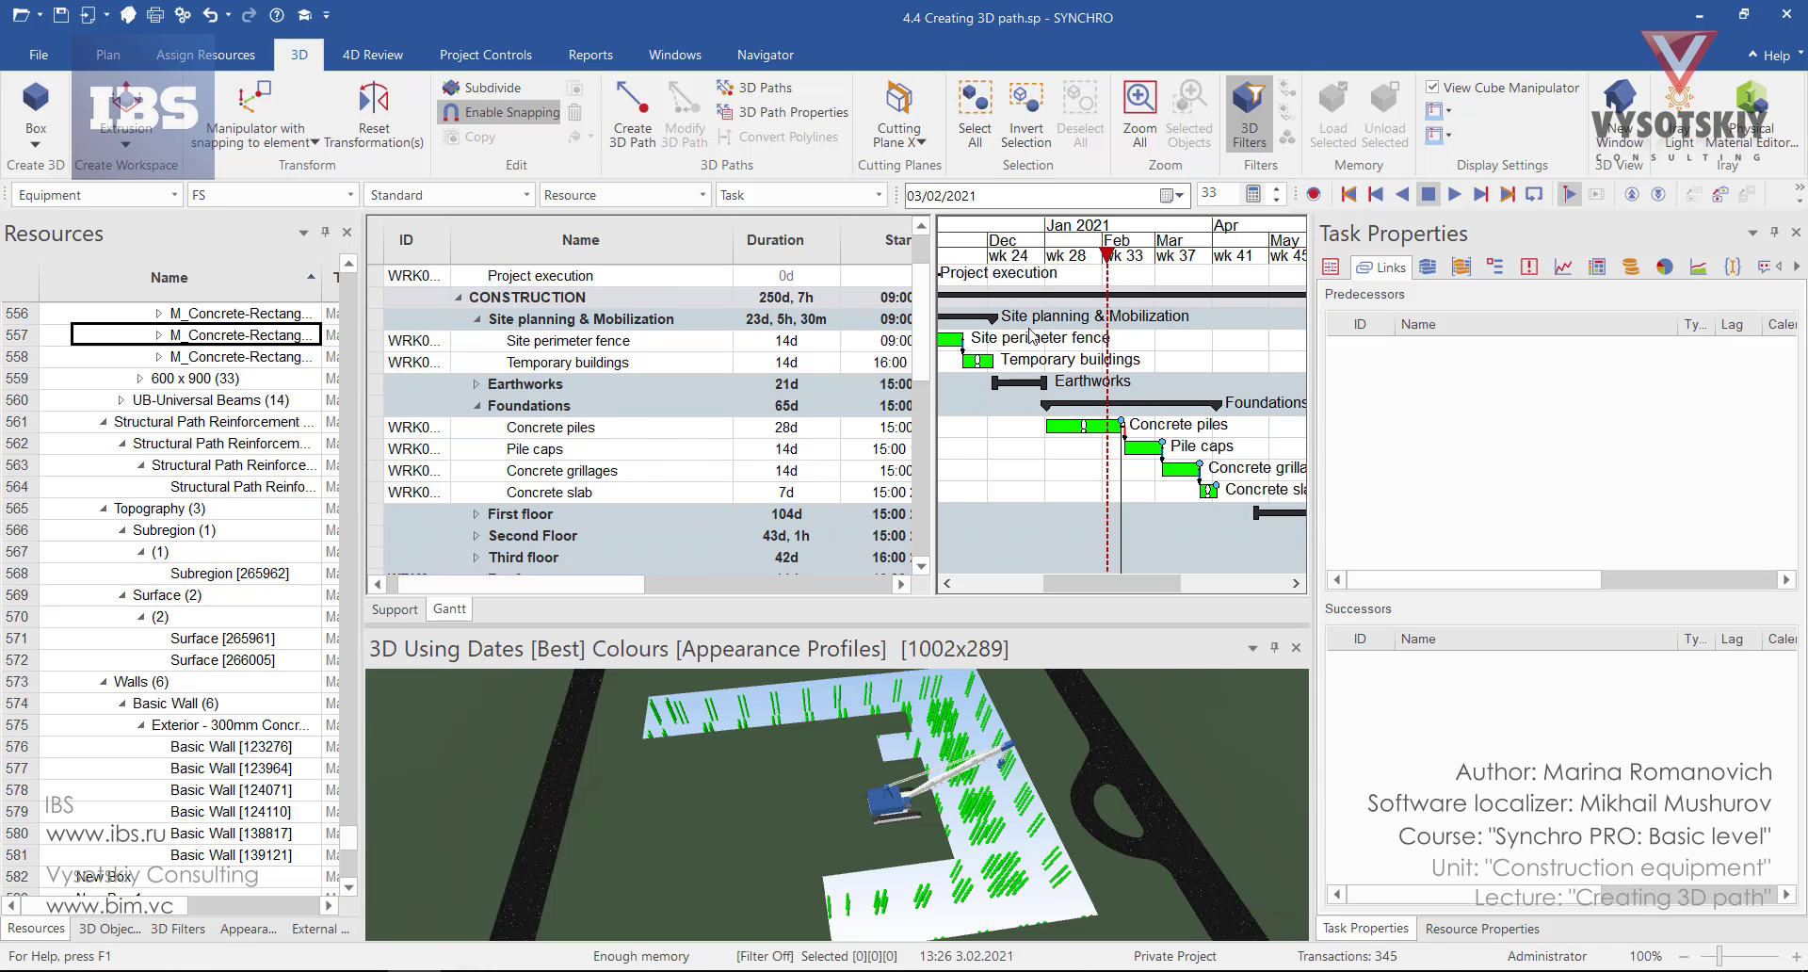
Select the Mobile Crane in the Concrete piles task's resources and show the empty 3D Paths list.
{"action": "left_click", "coordinate": [662, 431]}
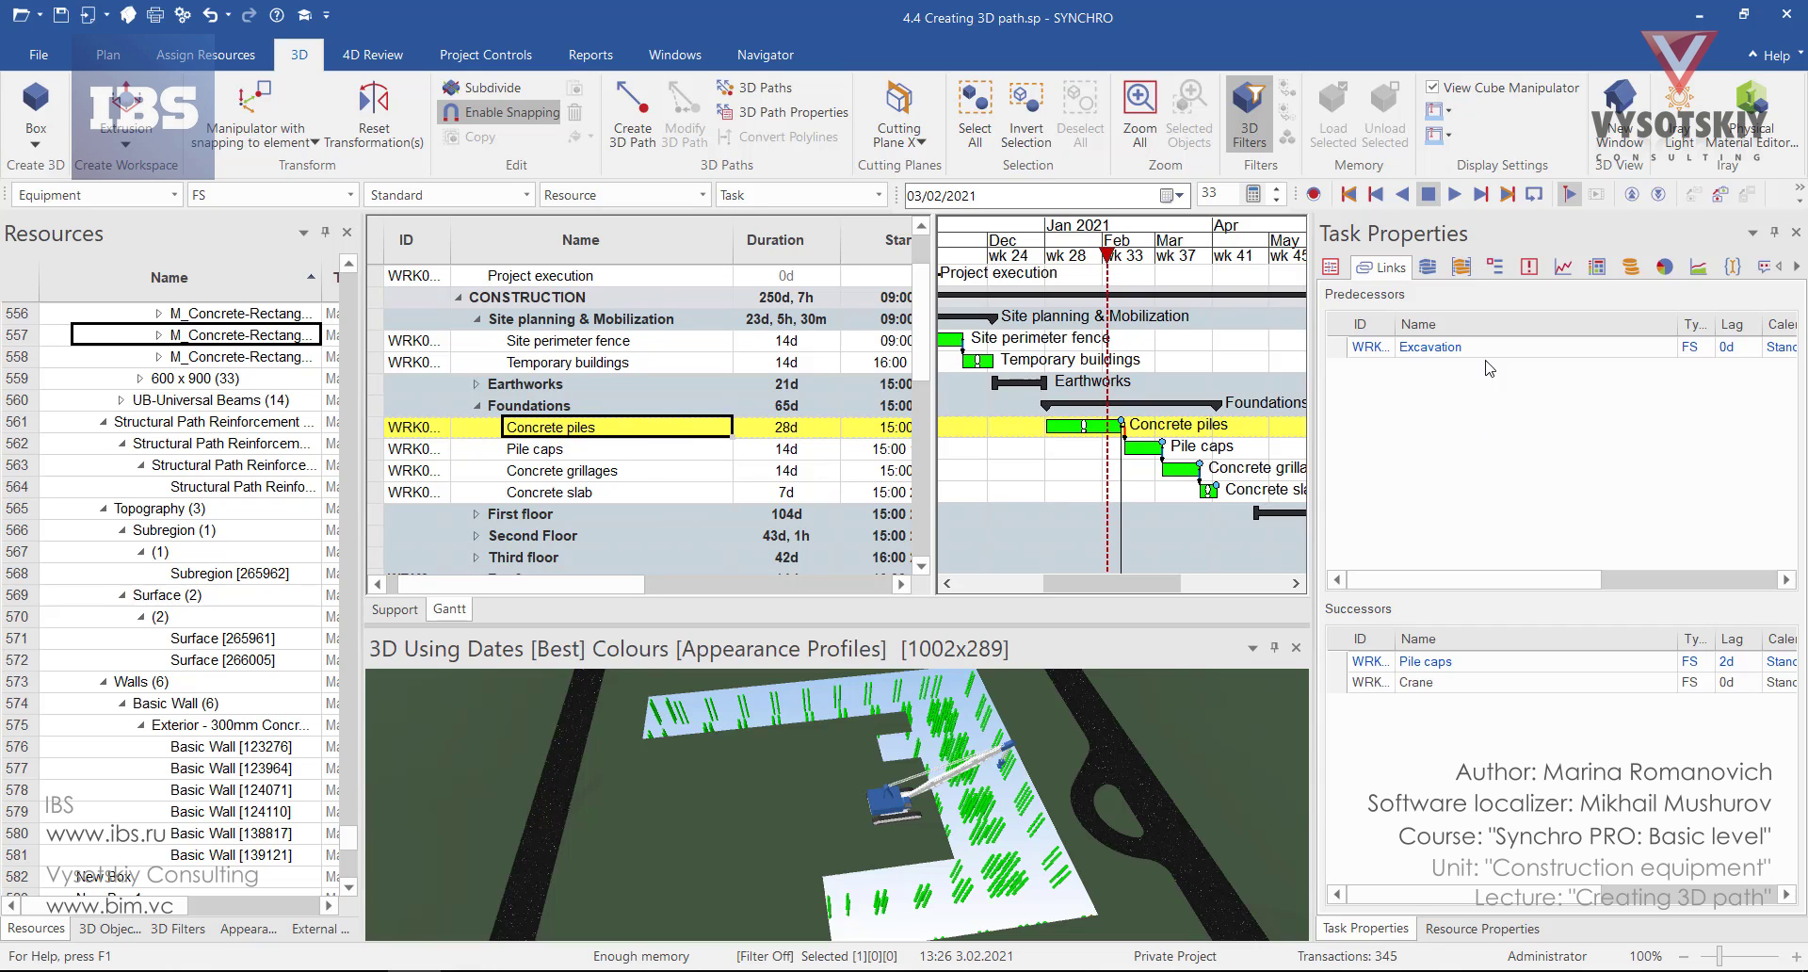
{"action": "left_click", "coordinate": [1432, 268]}
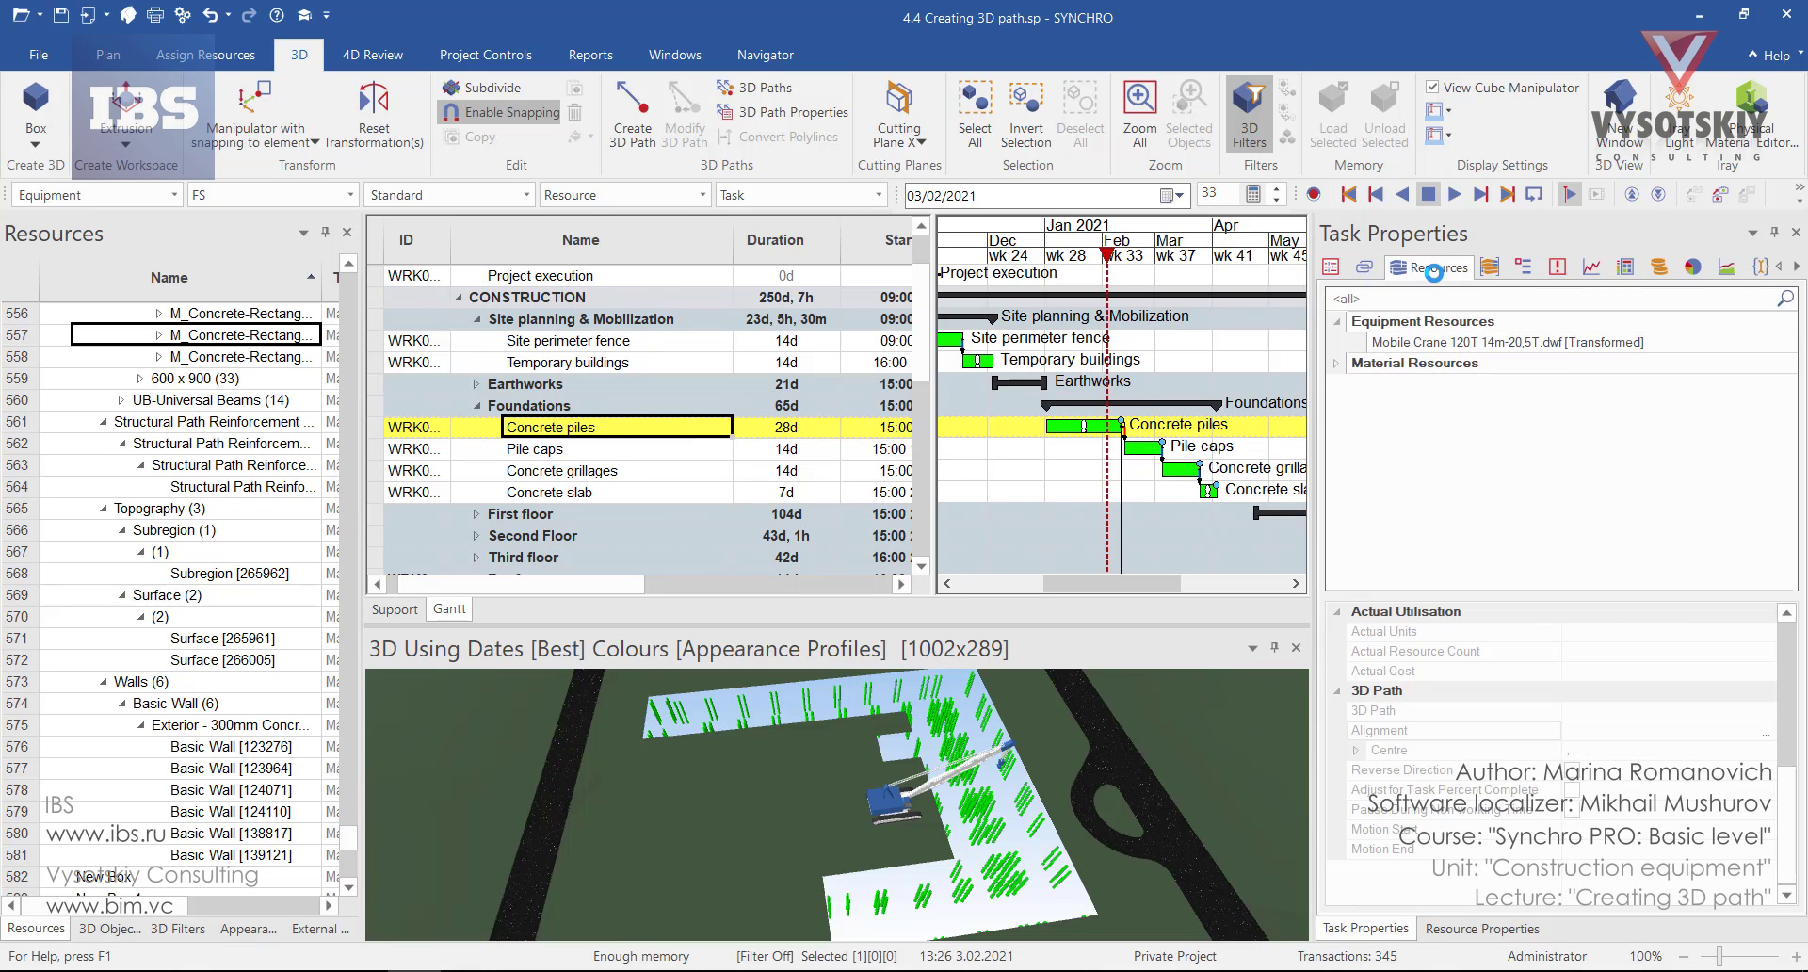
{"action": "left_click", "coordinate": [1466, 345]}
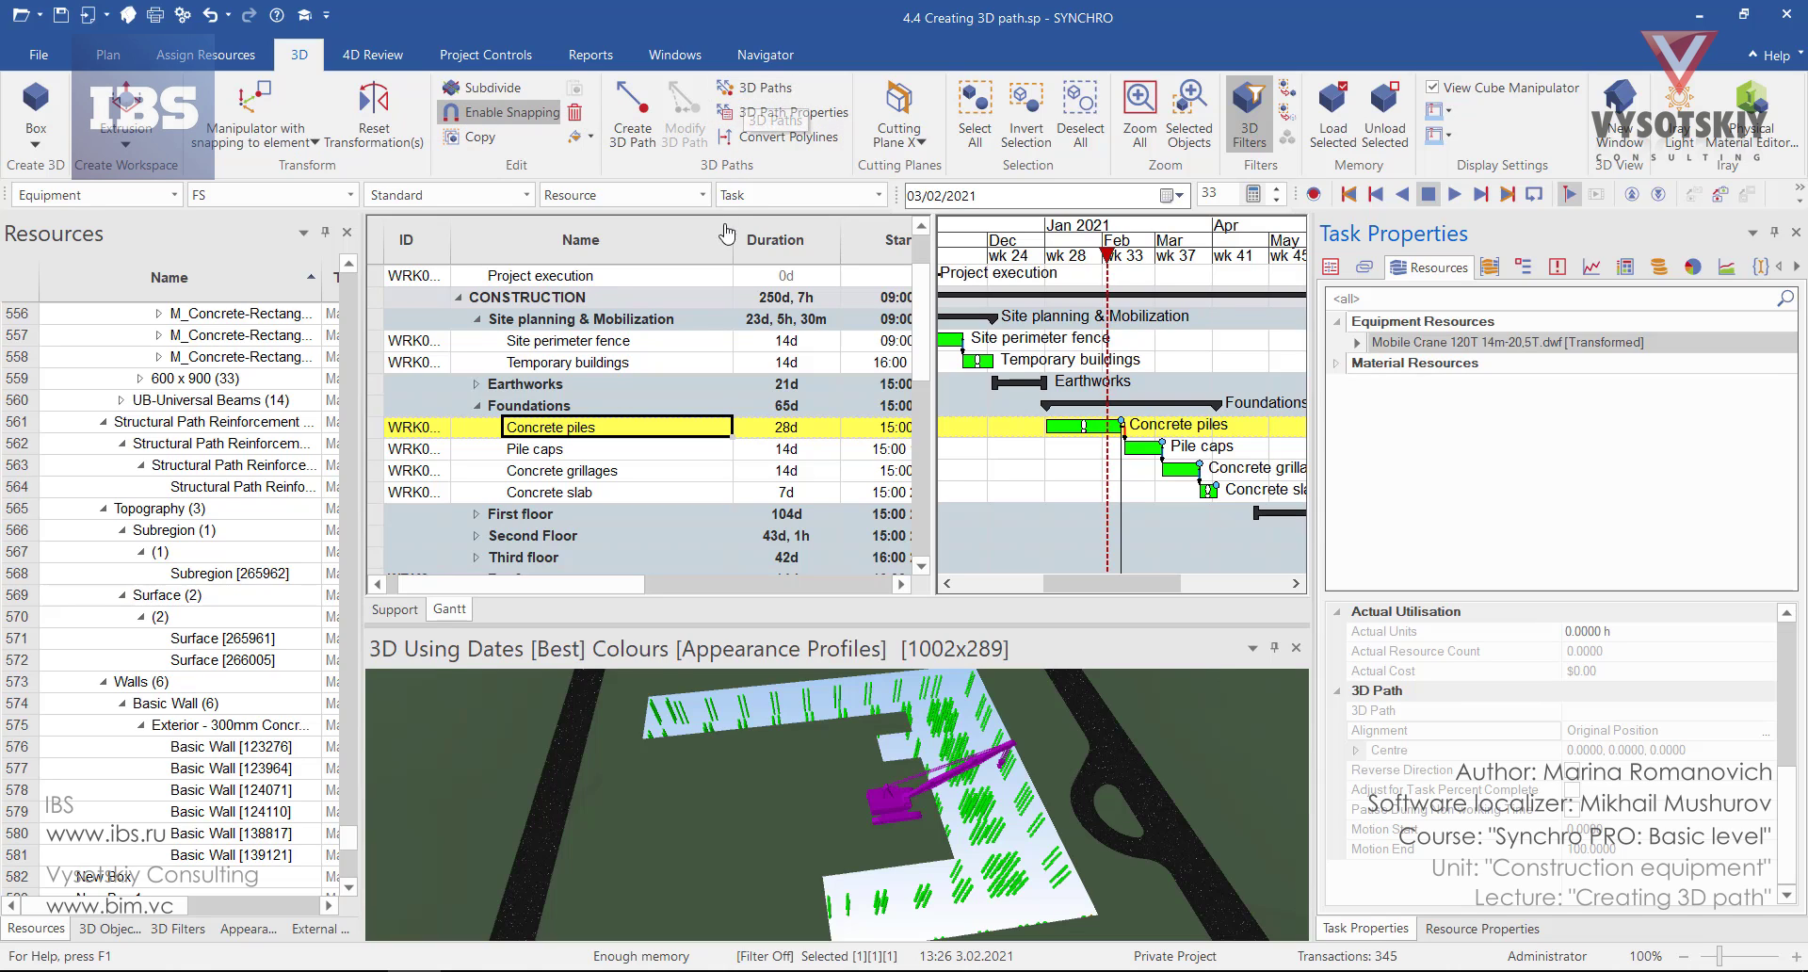
{"action": "left_click", "coordinate": [753, 87]}
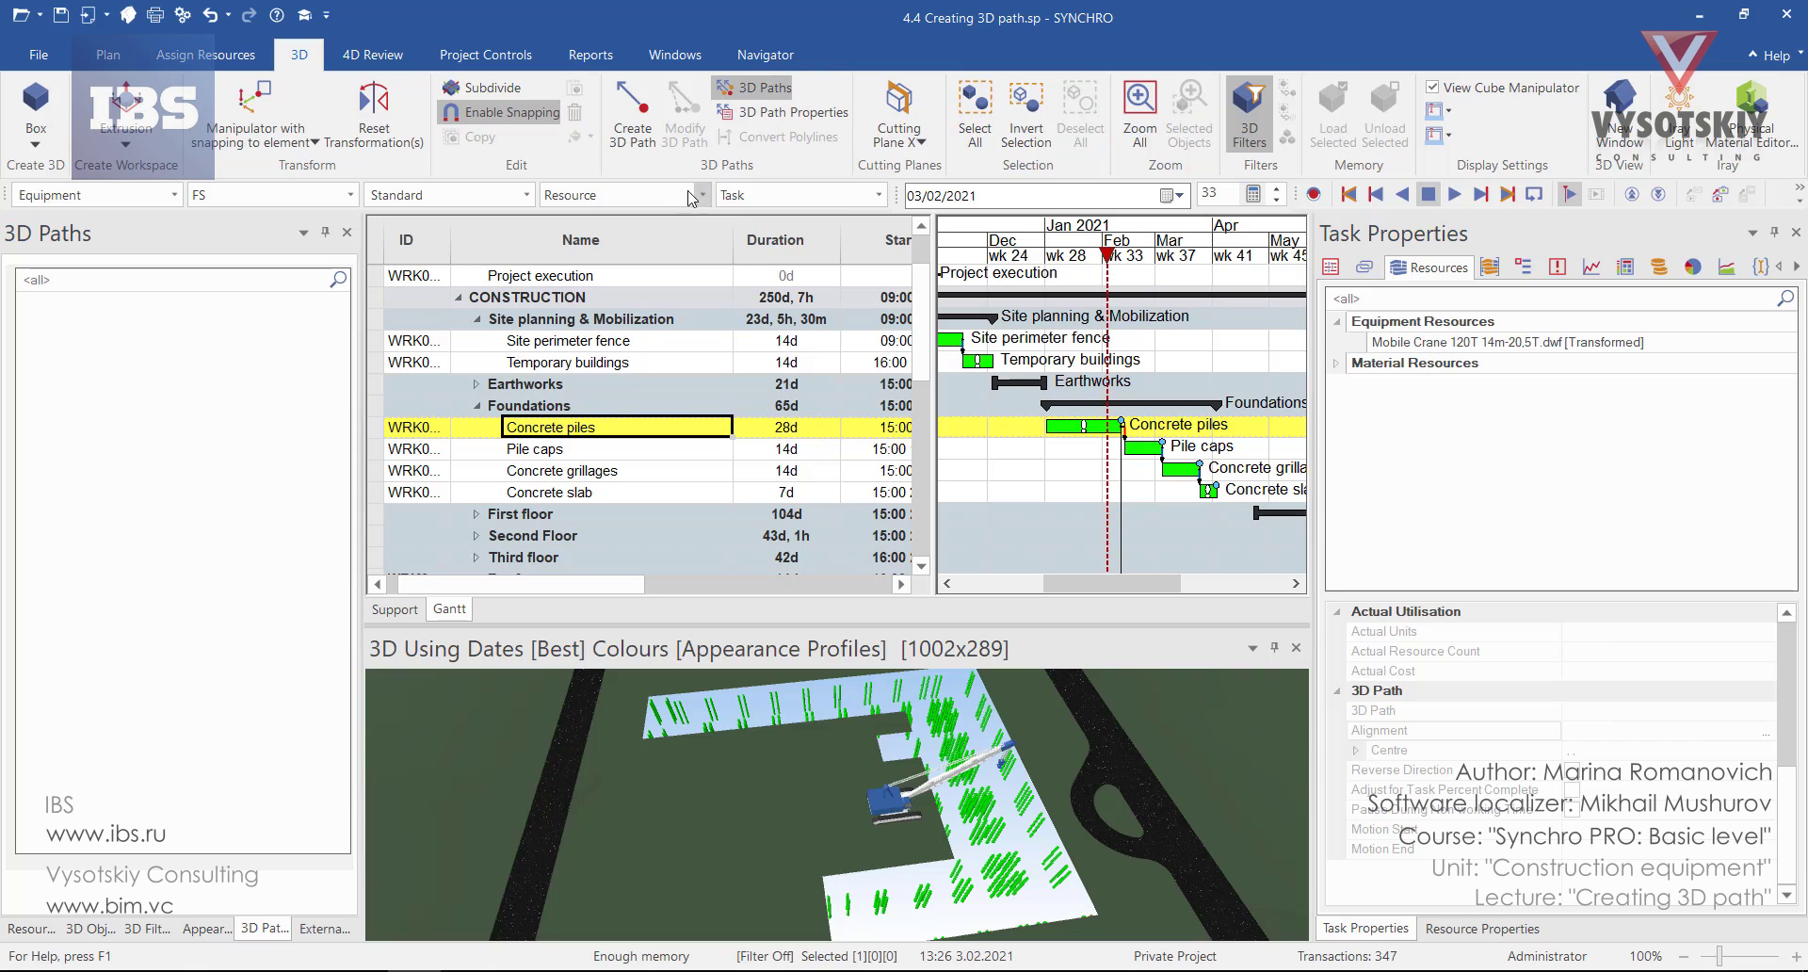
Start a new 3D path at a starting point and show the Snapping toolbar.
{"action": "left_click", "coordinate": [634, 135]}
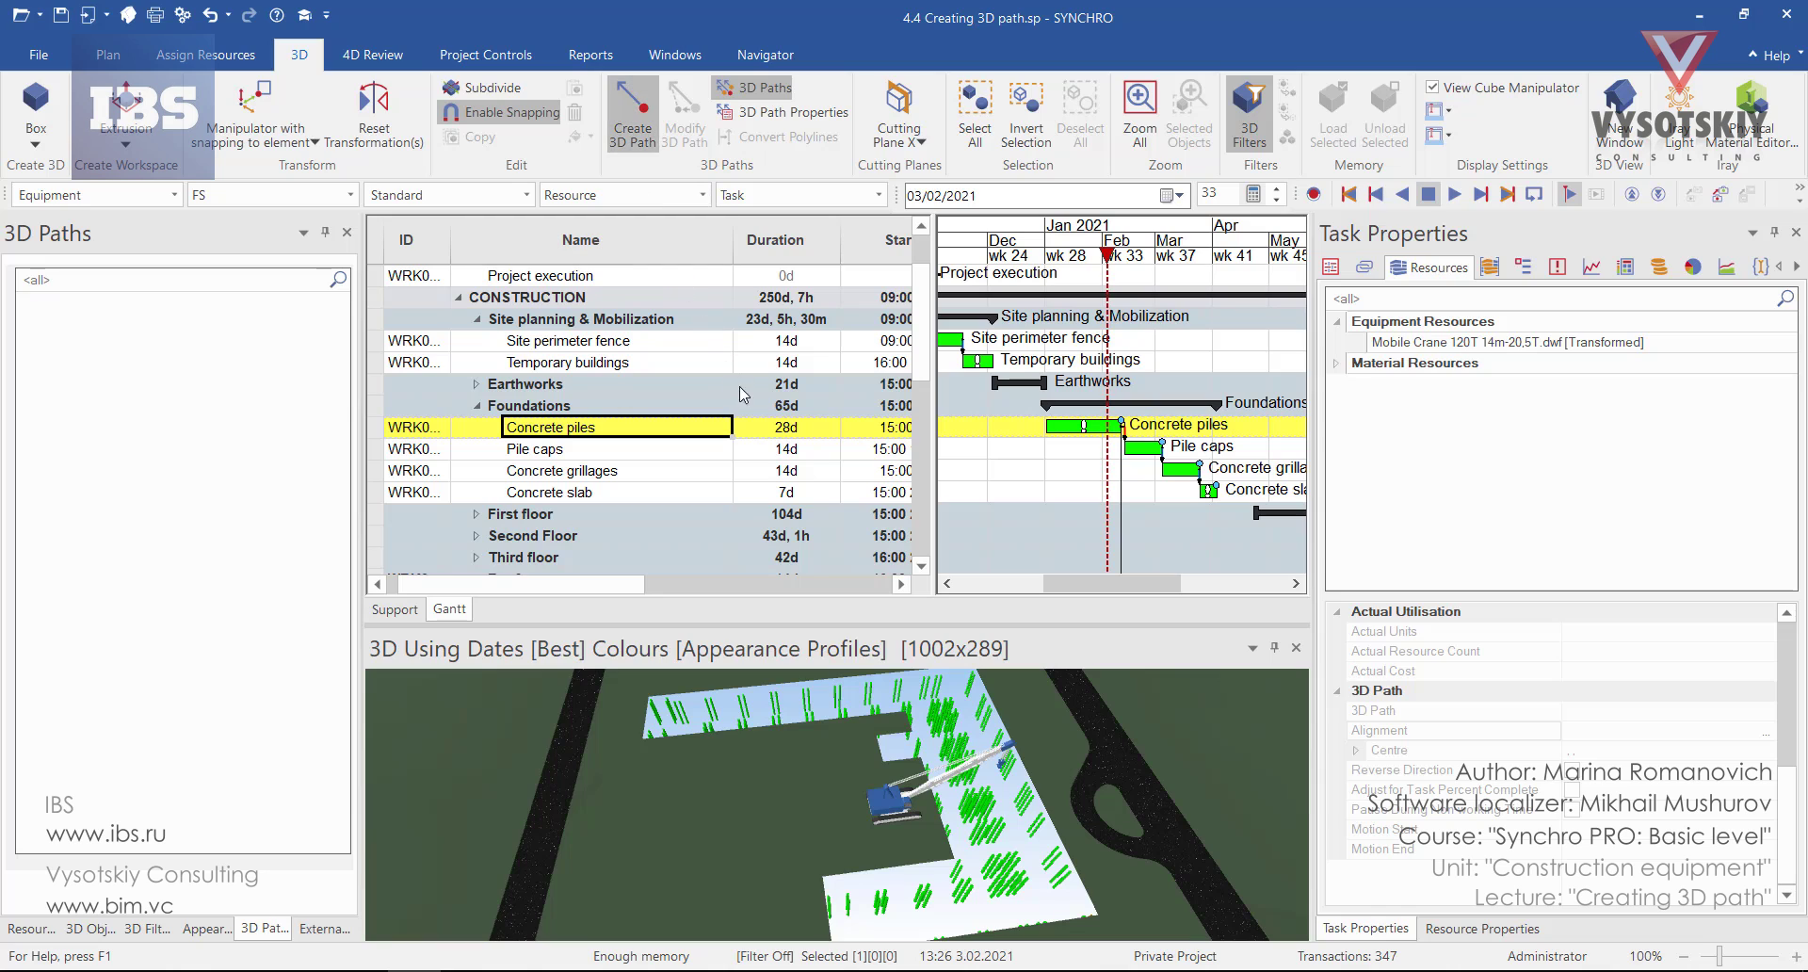
{"action": "left_click", "coordinate": [658, 761]}
{"action": "right_click", "coordinate": [551, 180]}
{"action": "right_click", "coordinate": [535, 192]}
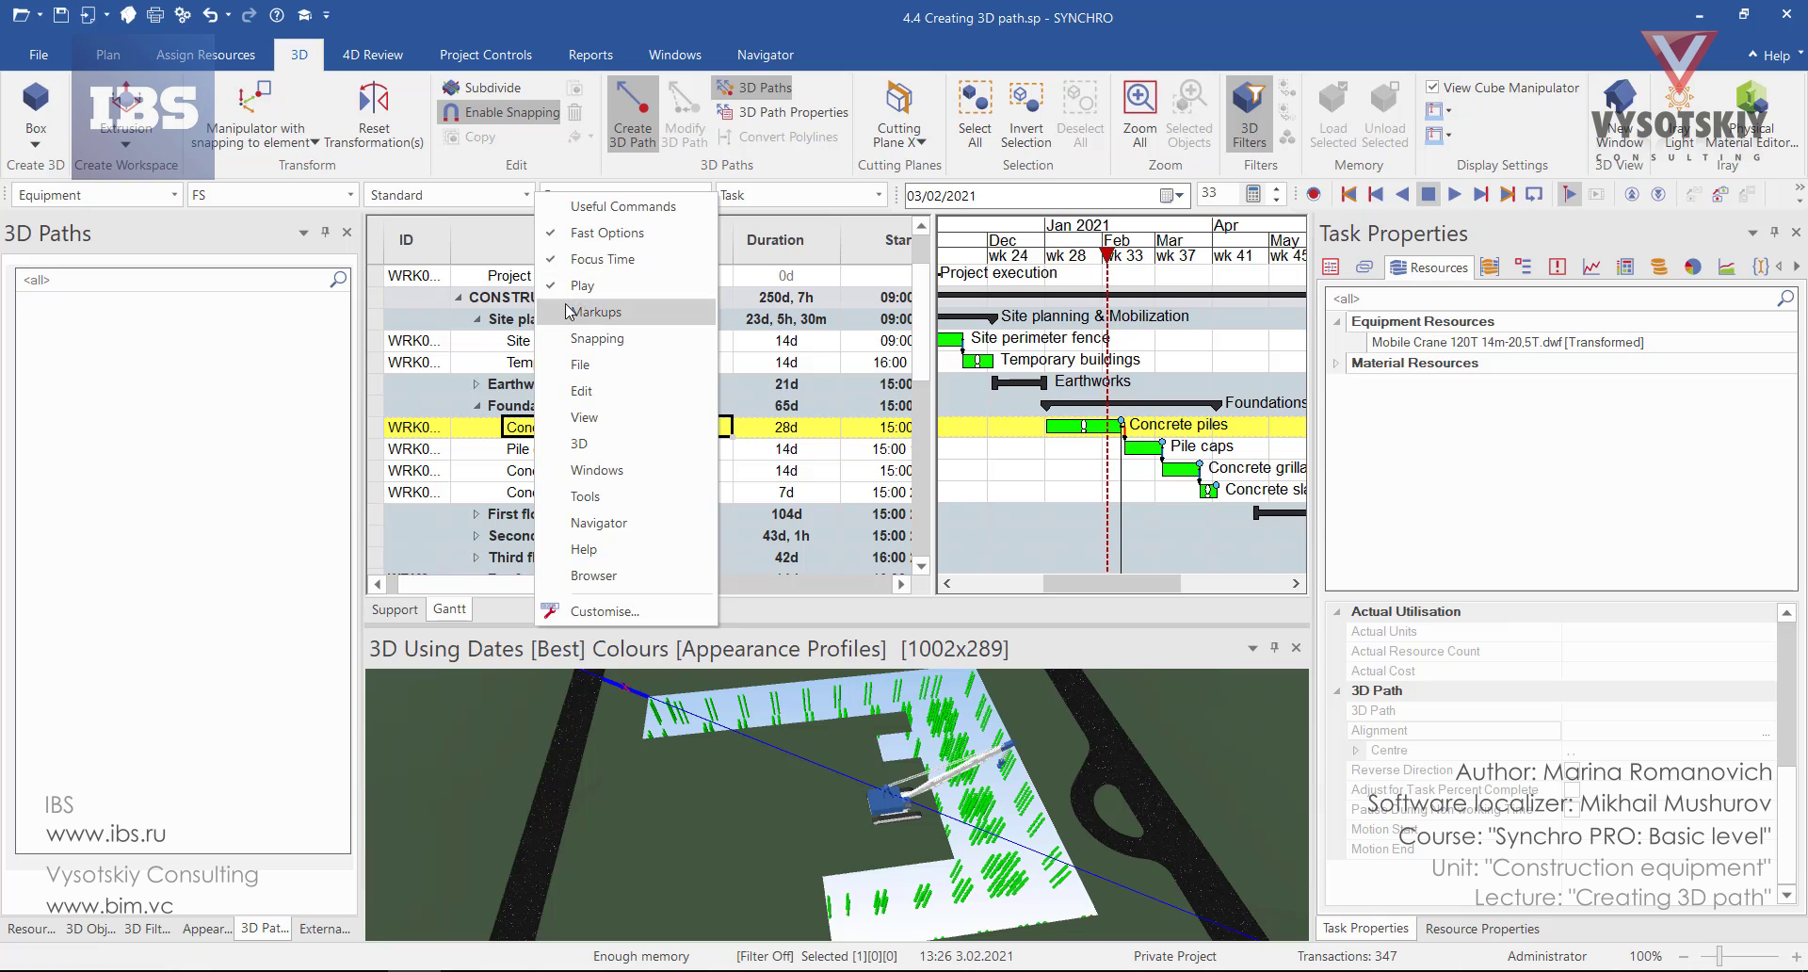
{"action": "left_click", "coordinate": [586, 341]}
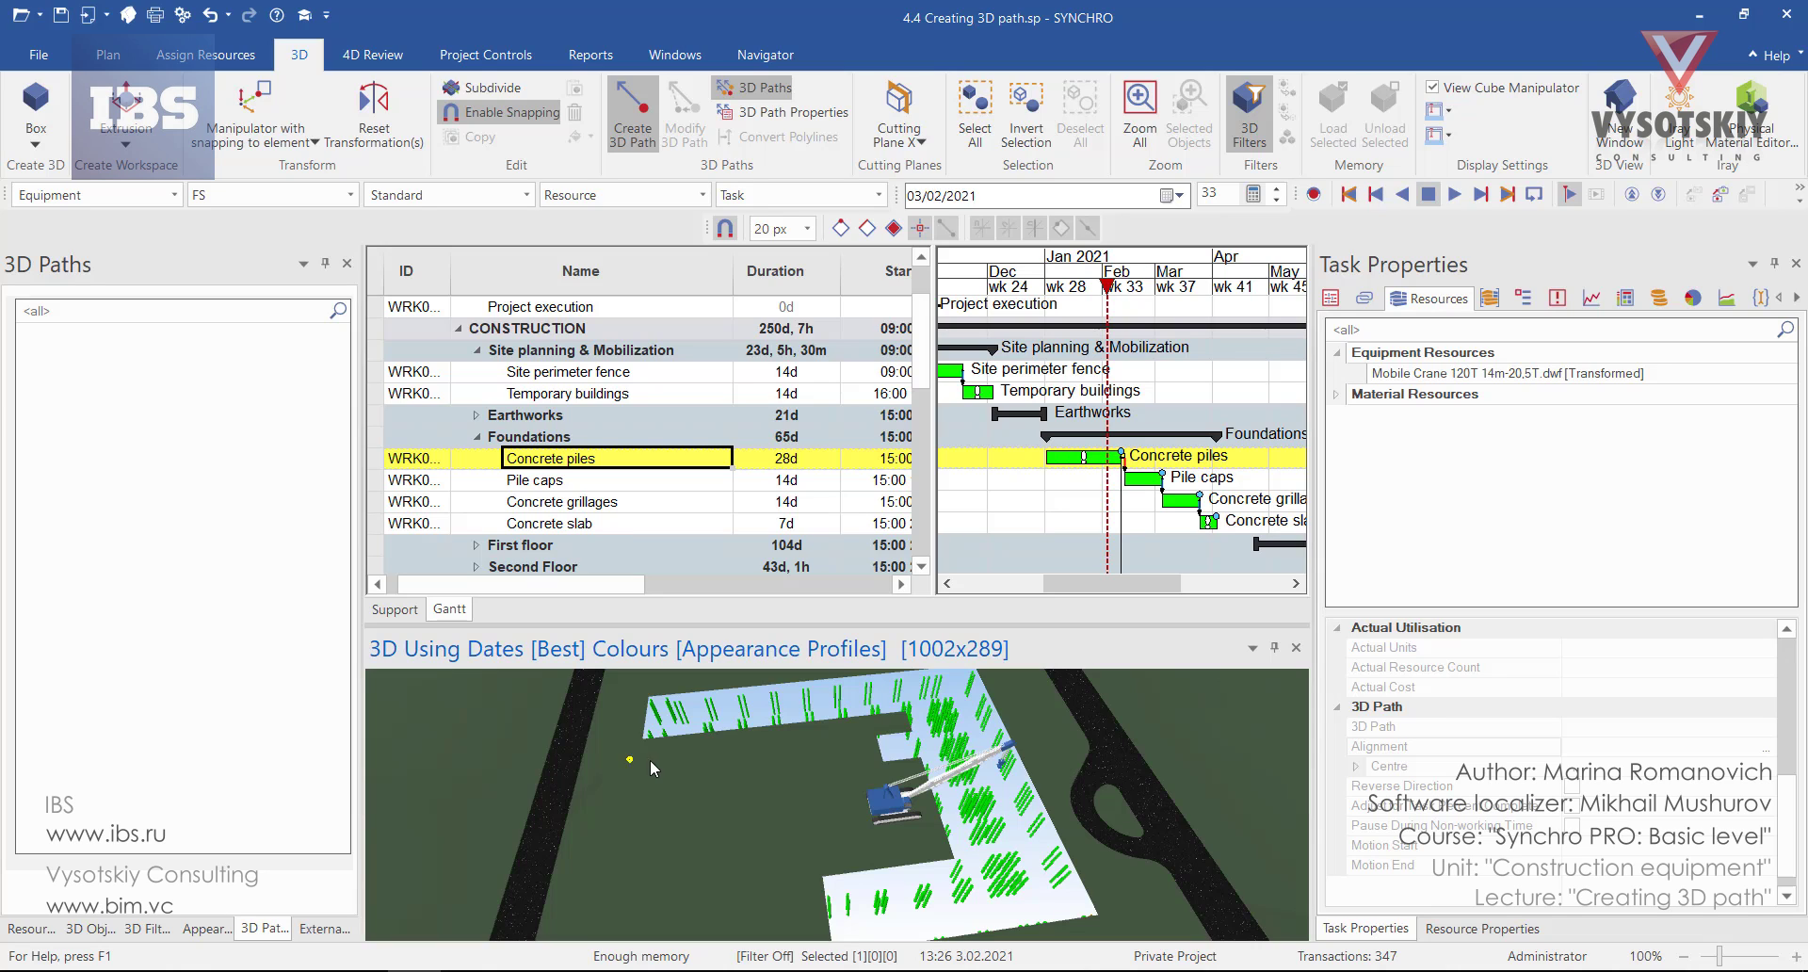
Place path corners around the pile field, from near the piles to the site's lower left and right side.
{"action": "left_click", "coordinate": [861, 730]}
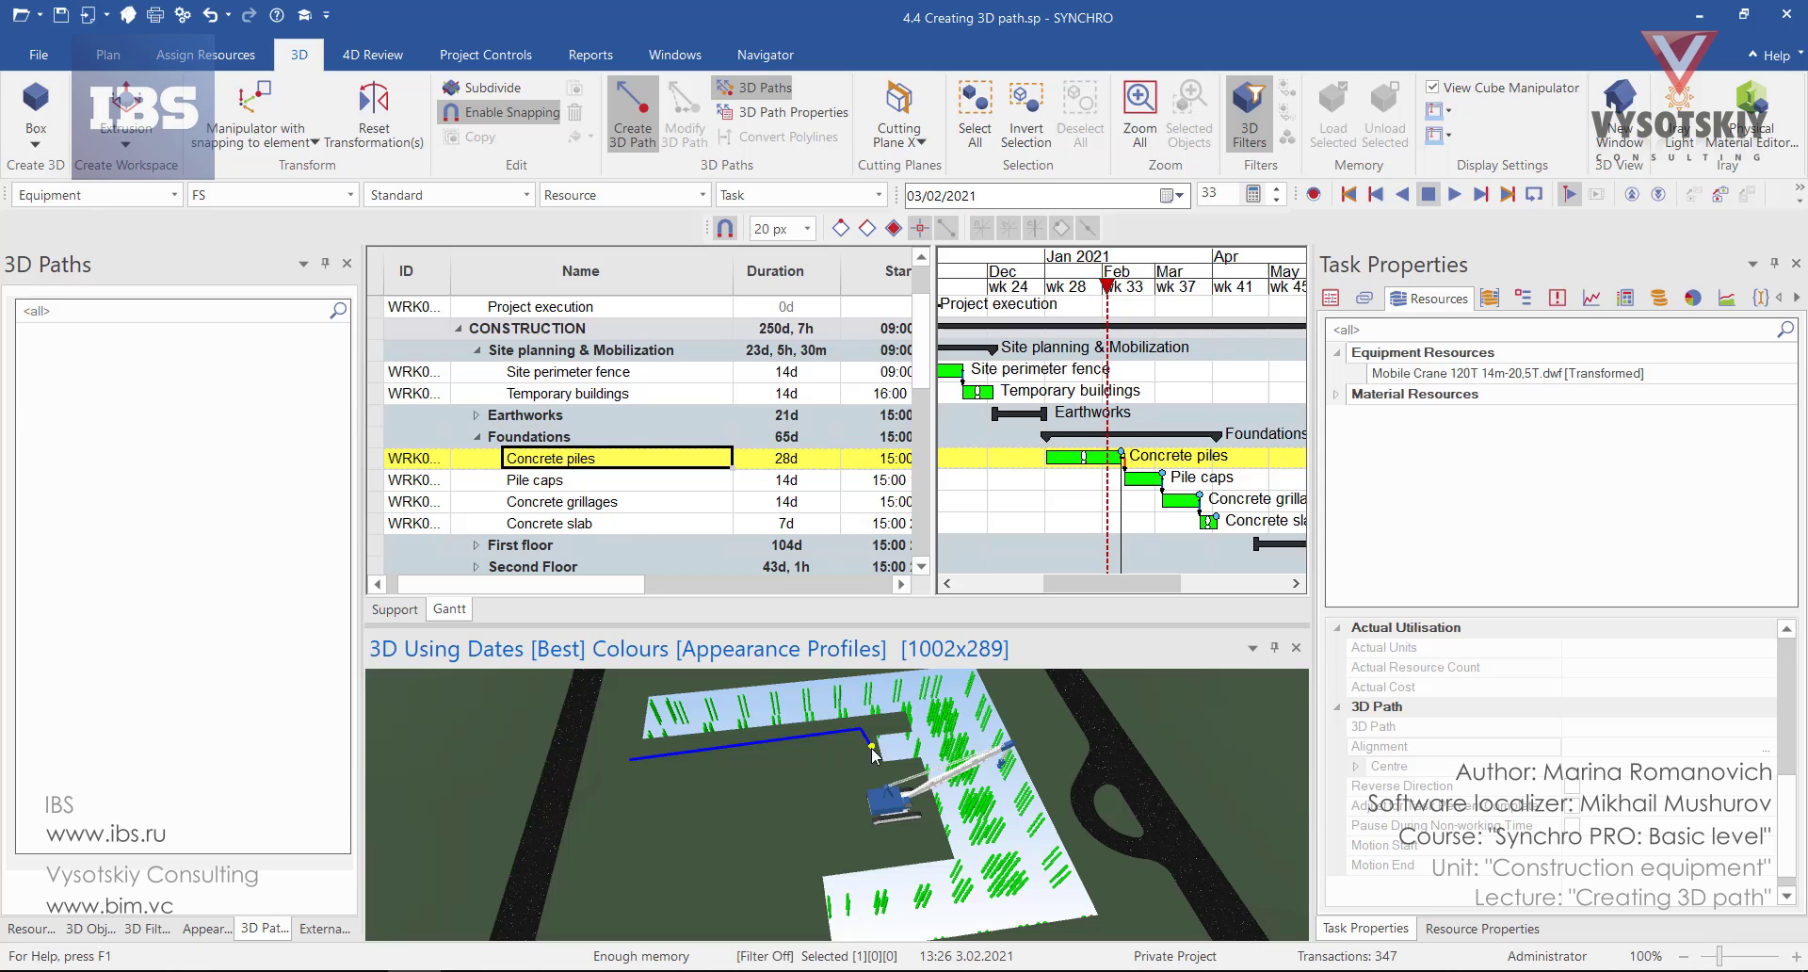
{"action": "left_click", "coordinate": [909, 837]}
{"action": "left_click", "coordinate": [799, 857]}
{"action": "mouse_move", "coordinate": [799, 857]}
{"action": "middle_mouse_down"}
{"action": "mouse_move", "coordinate": [793, 829]}
{"action": "mouse_move", "coordinate": [787, 878]}
{"action": "middle_mouse_up"}
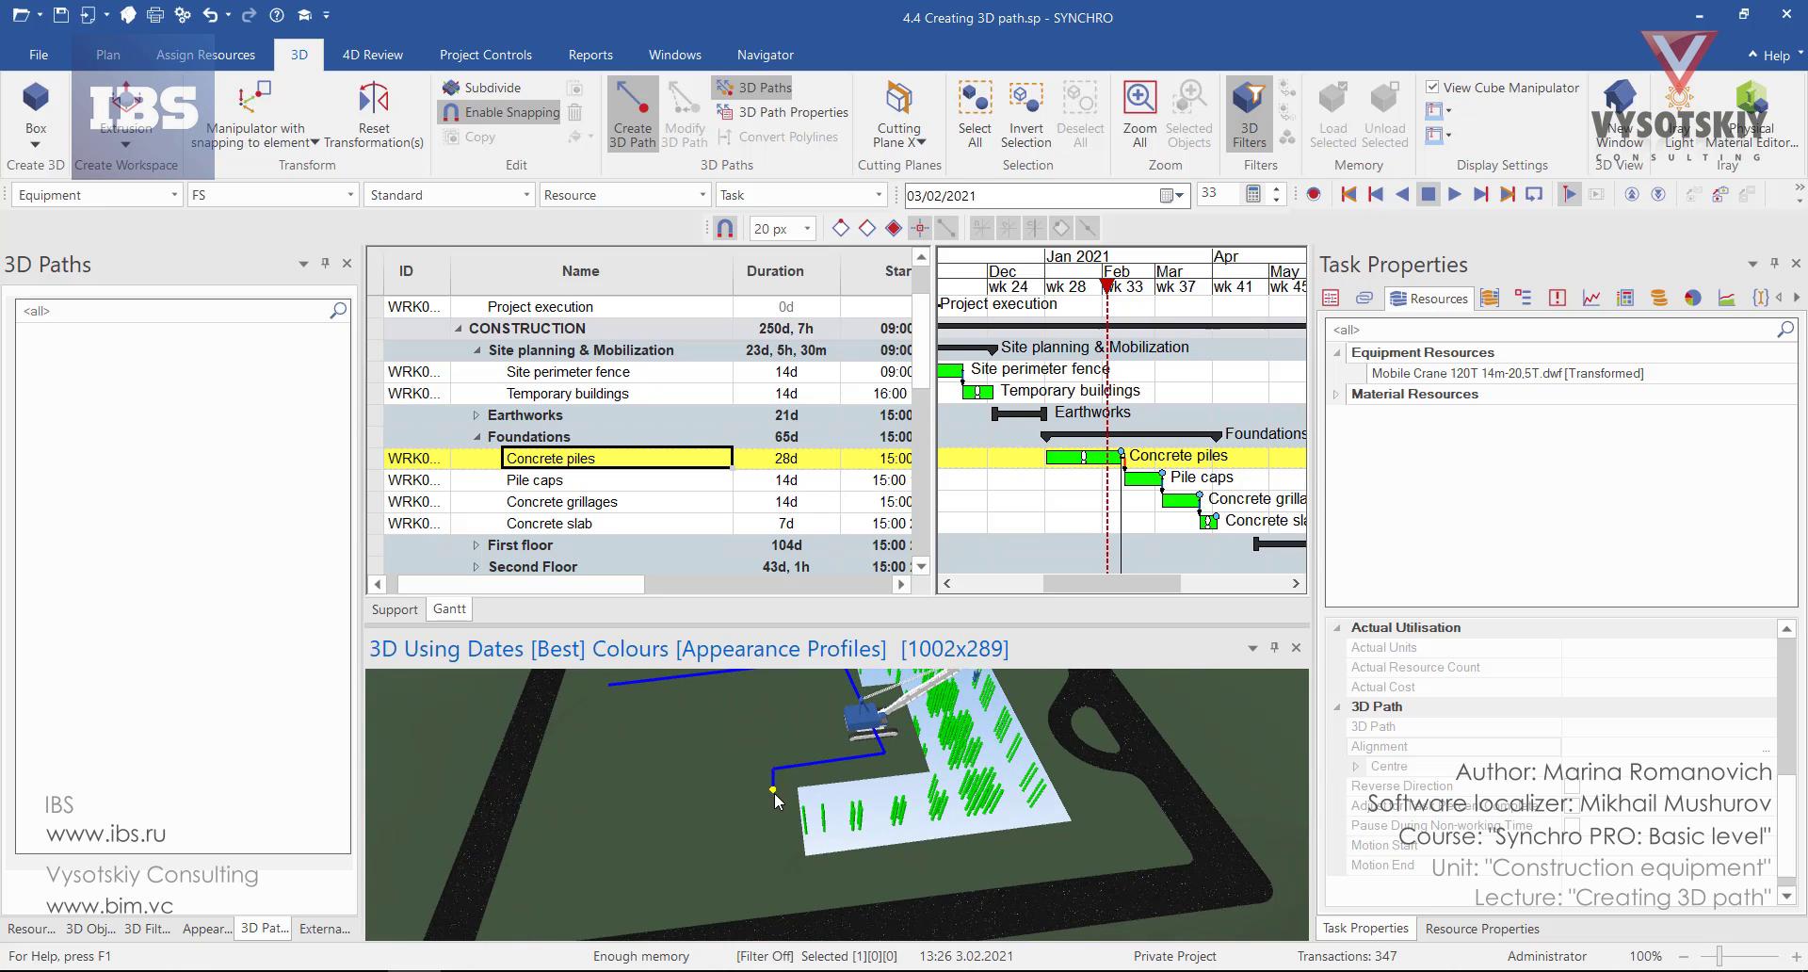
{"action": "left_click", "coordinate": [787, 877]}
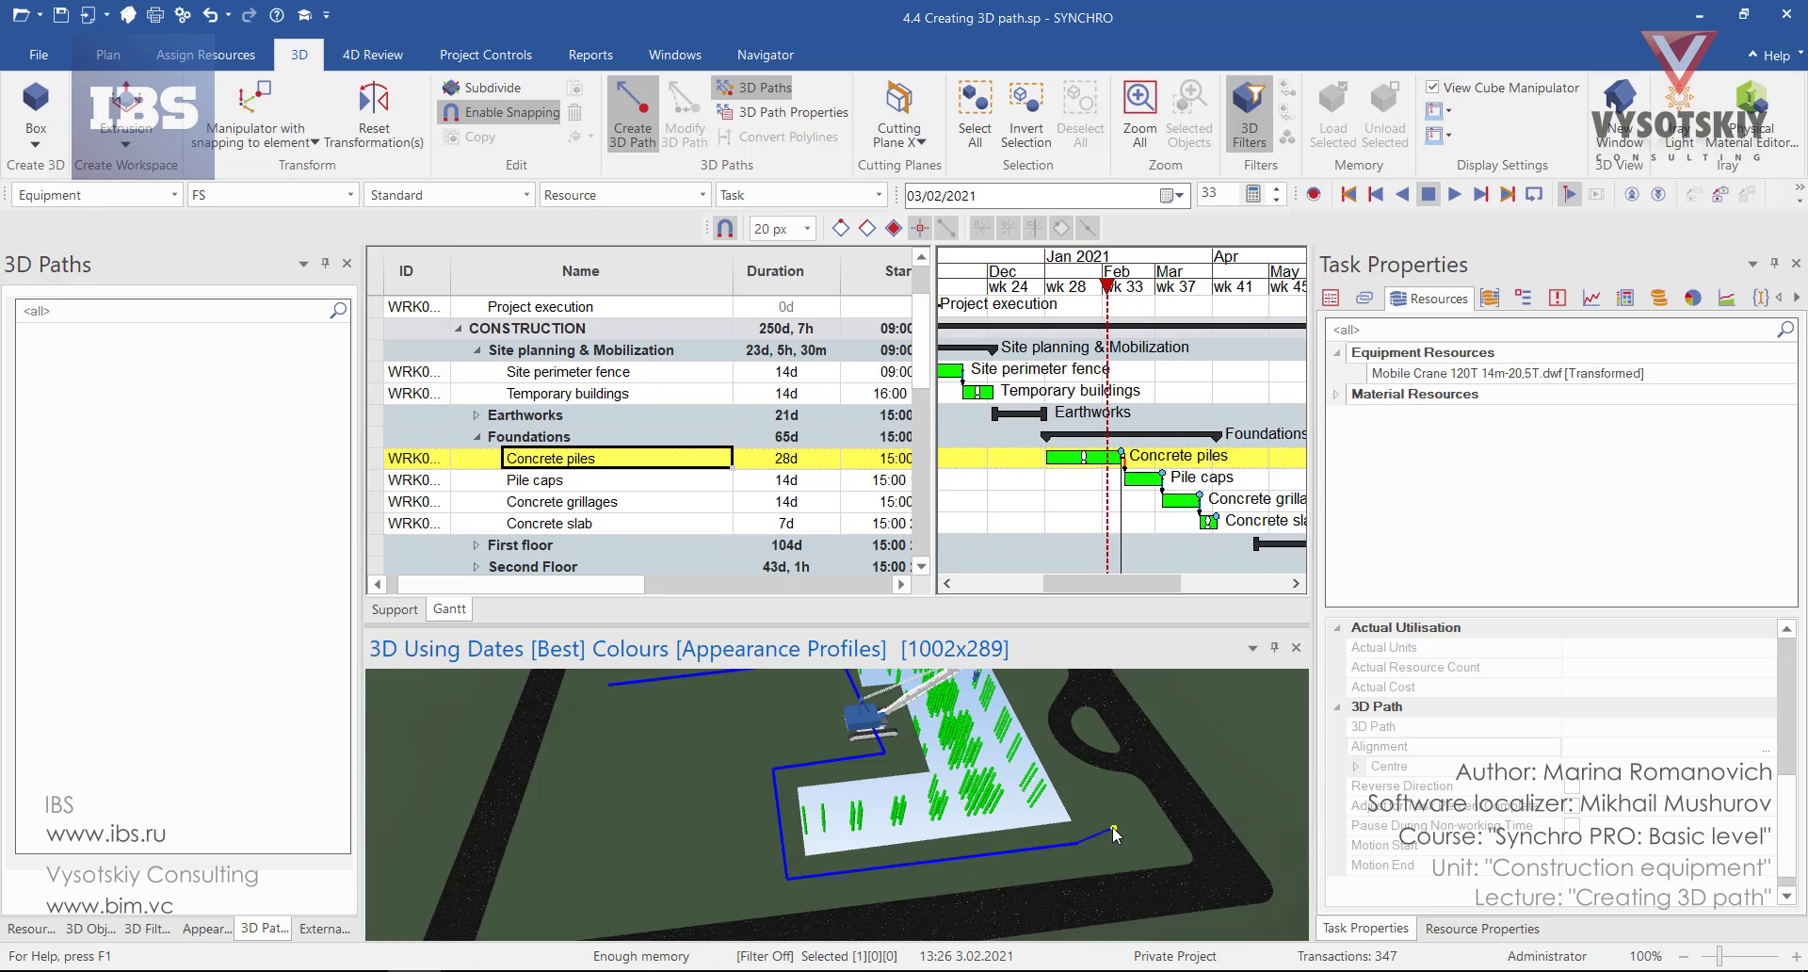
{"action": "middle_click_drag", "start_coordinate": [1111, 827], "coordinate": [1077, 902]}
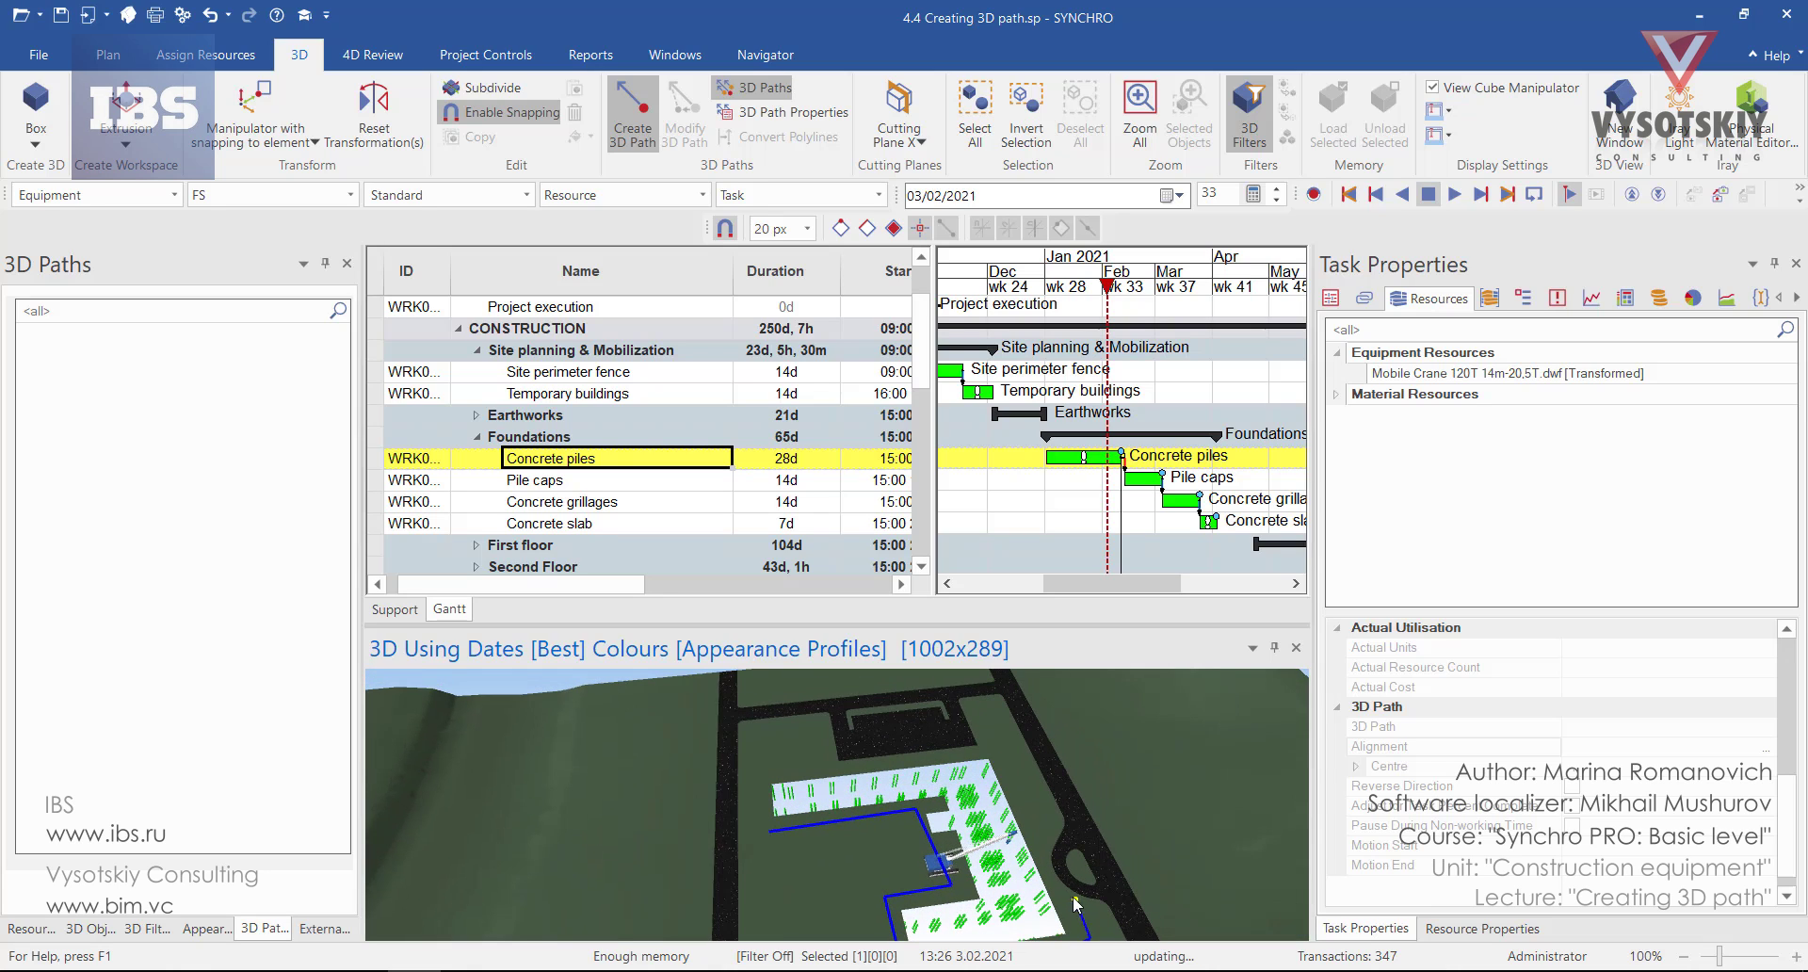
{"action": "left_click", "coordinate": [1036, 823]}
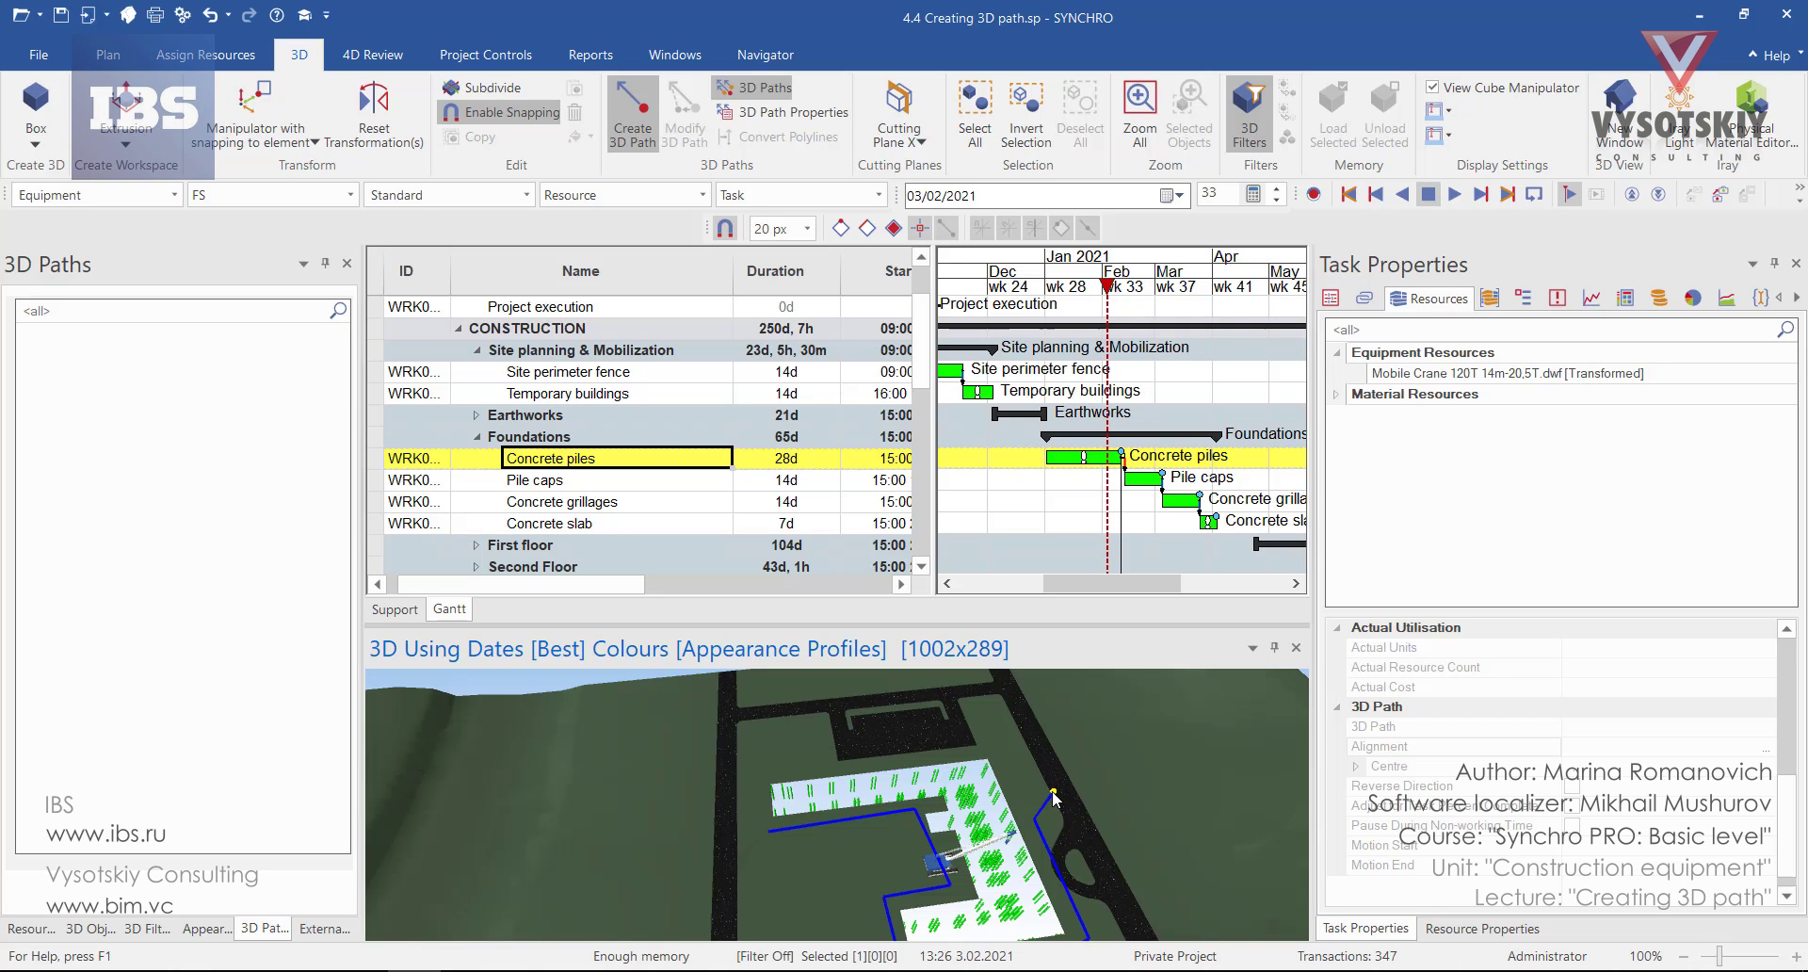
Finish drawing the 3D path and leave path-drawing mode.
{"action": "right_click", "coordinate": [1049, 787]}
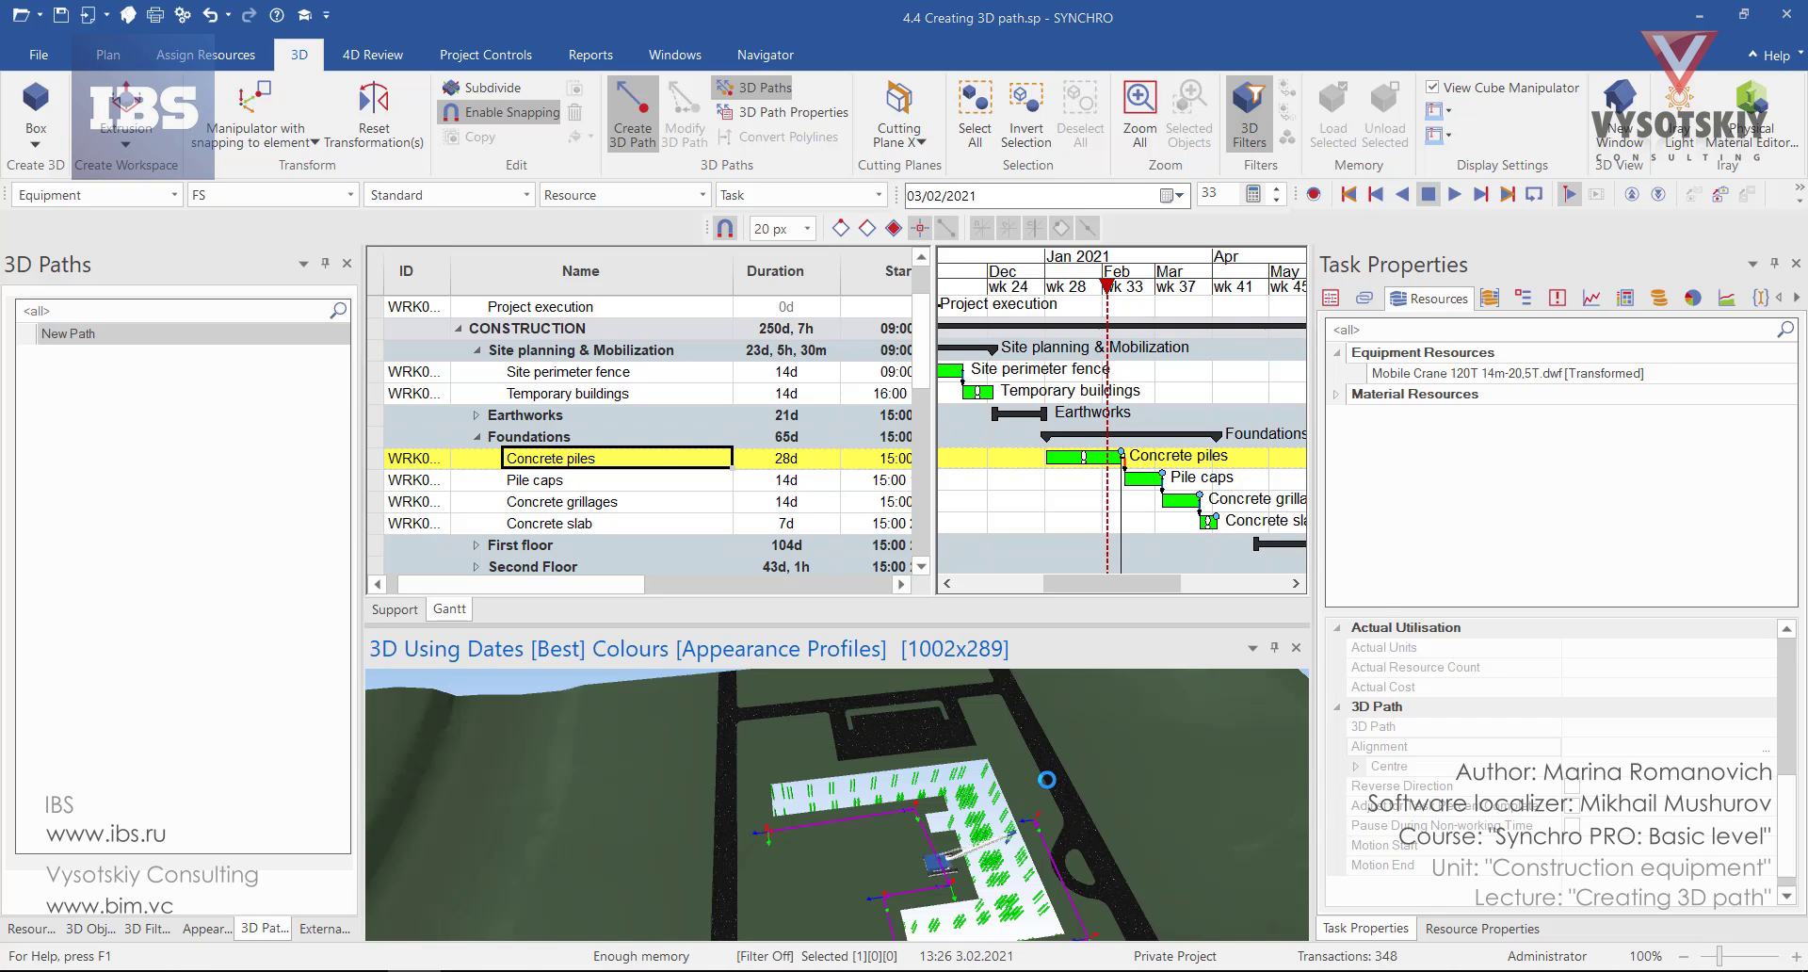
{"action": "right_click", "coordinate": [1049, 787]}
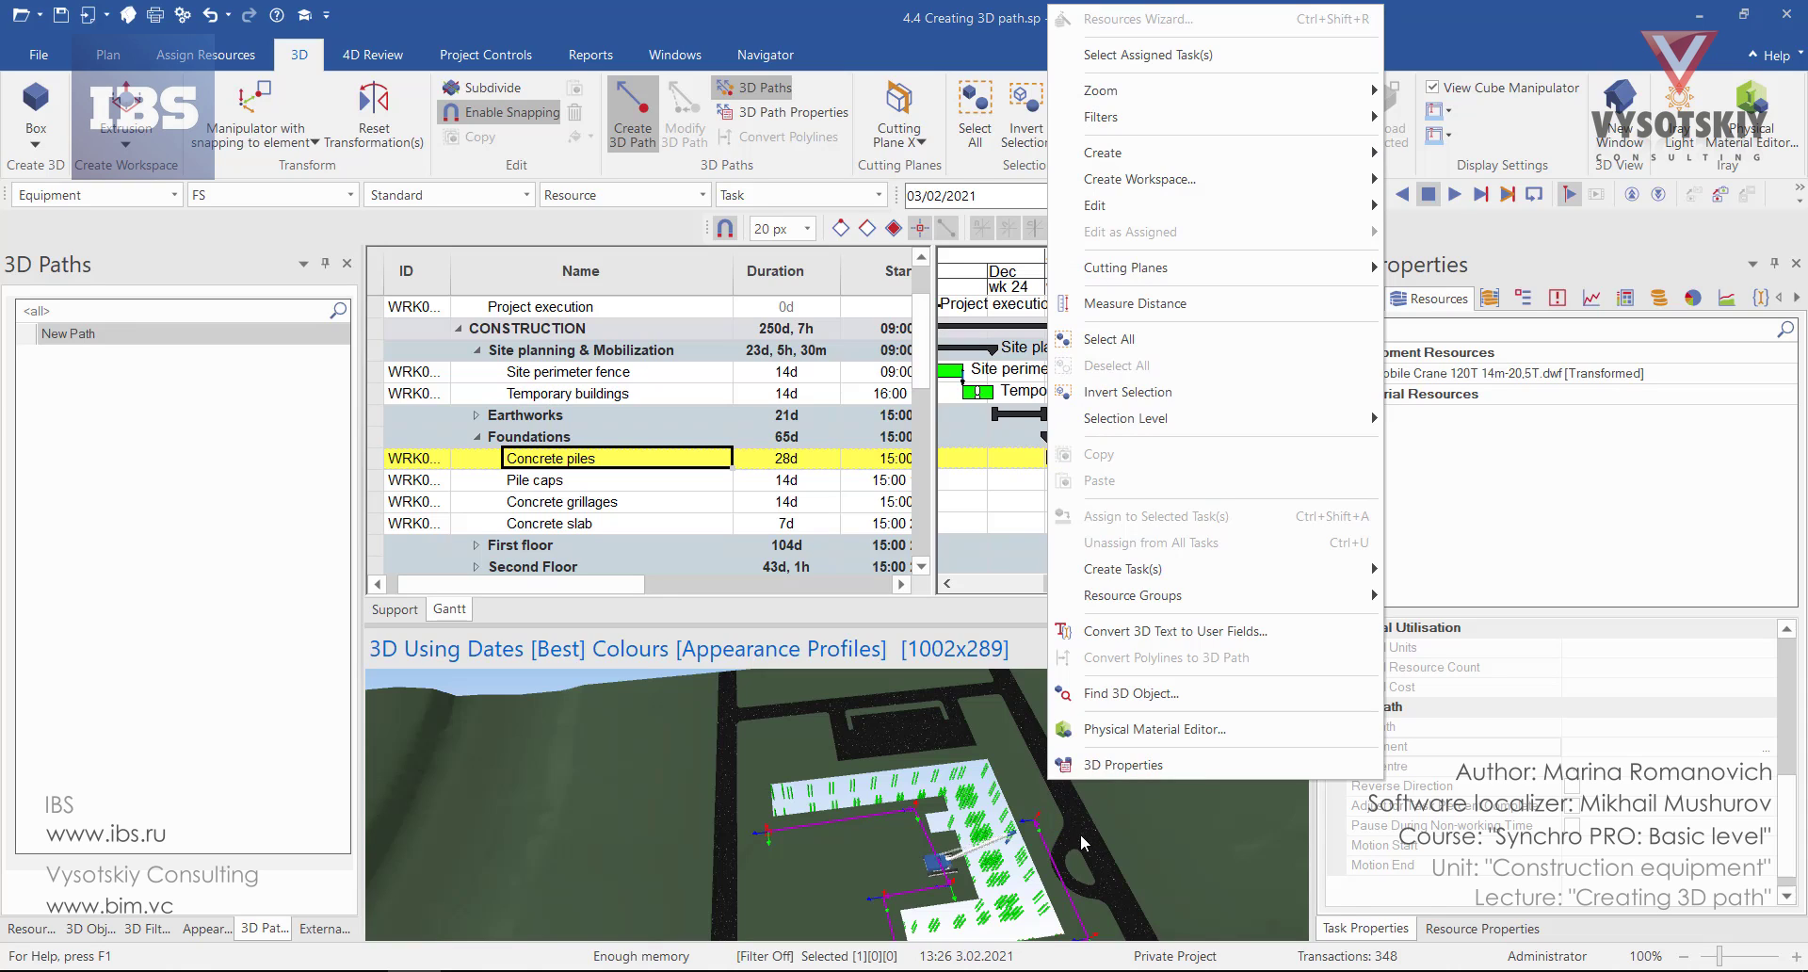
{"action": "key", "text": "Escape"}
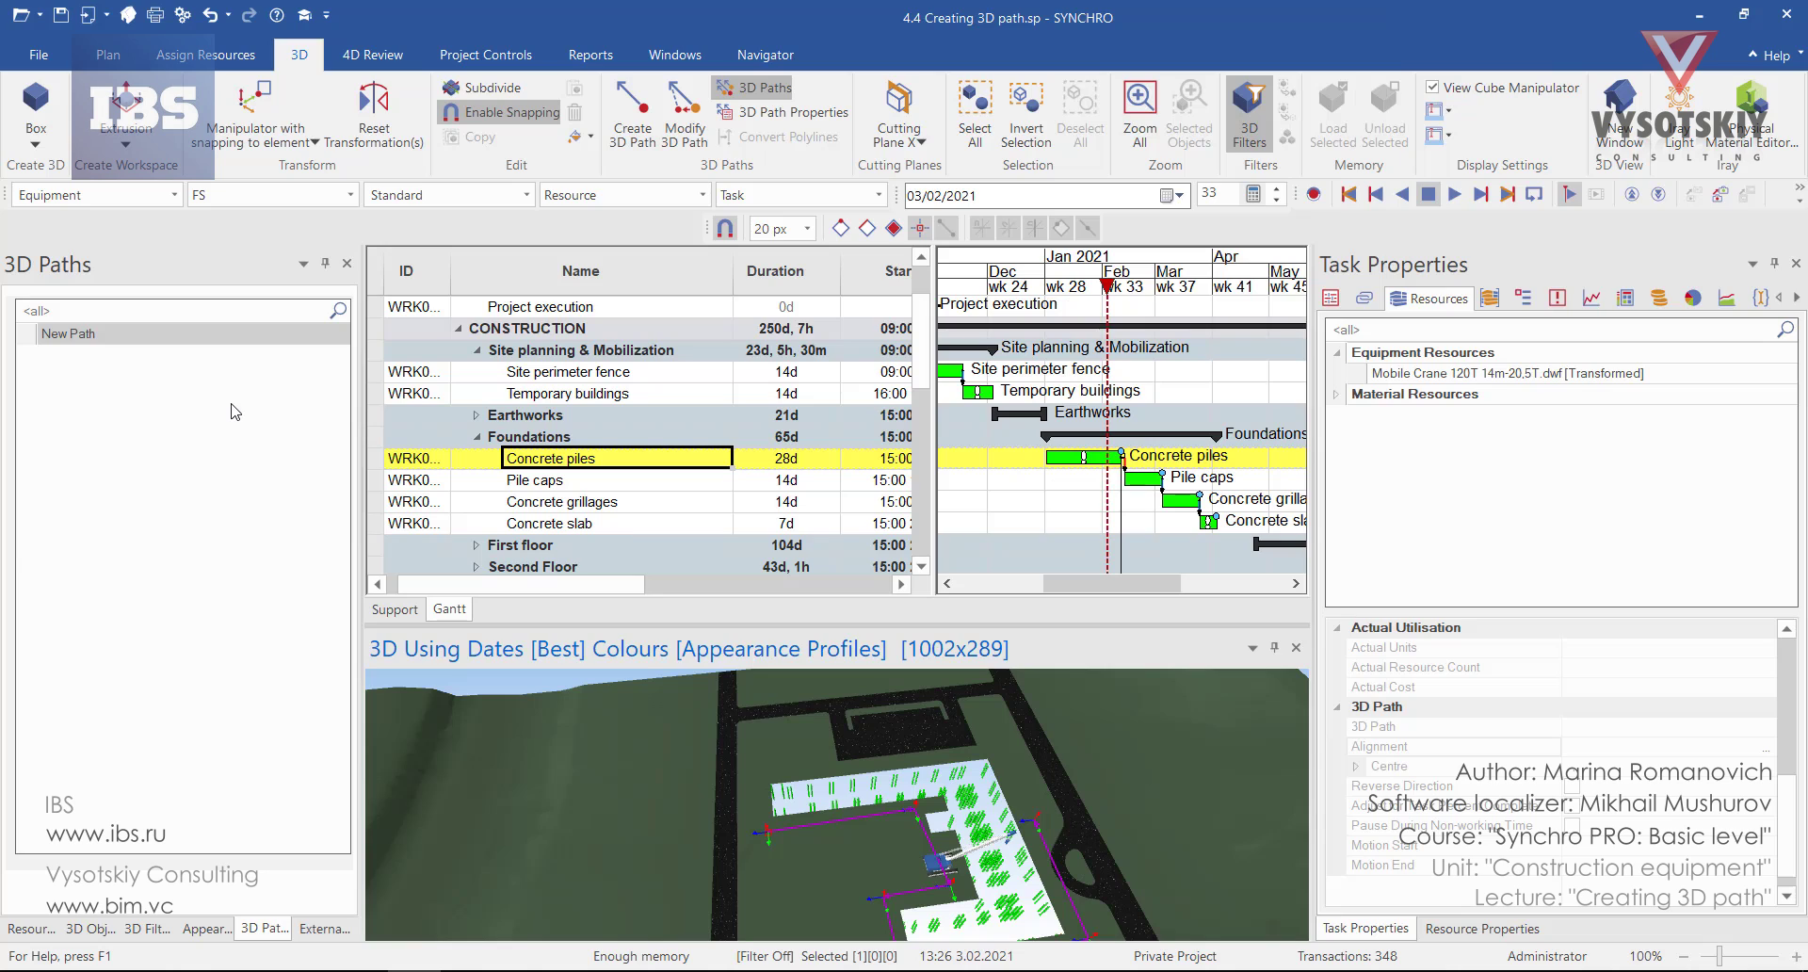
Rename New Path to 'Concrete piles crane path'.
{"action": "right_click", "coordinate": [79, 337]}
{"action": "left_click", "coordinate": [130, 389]}
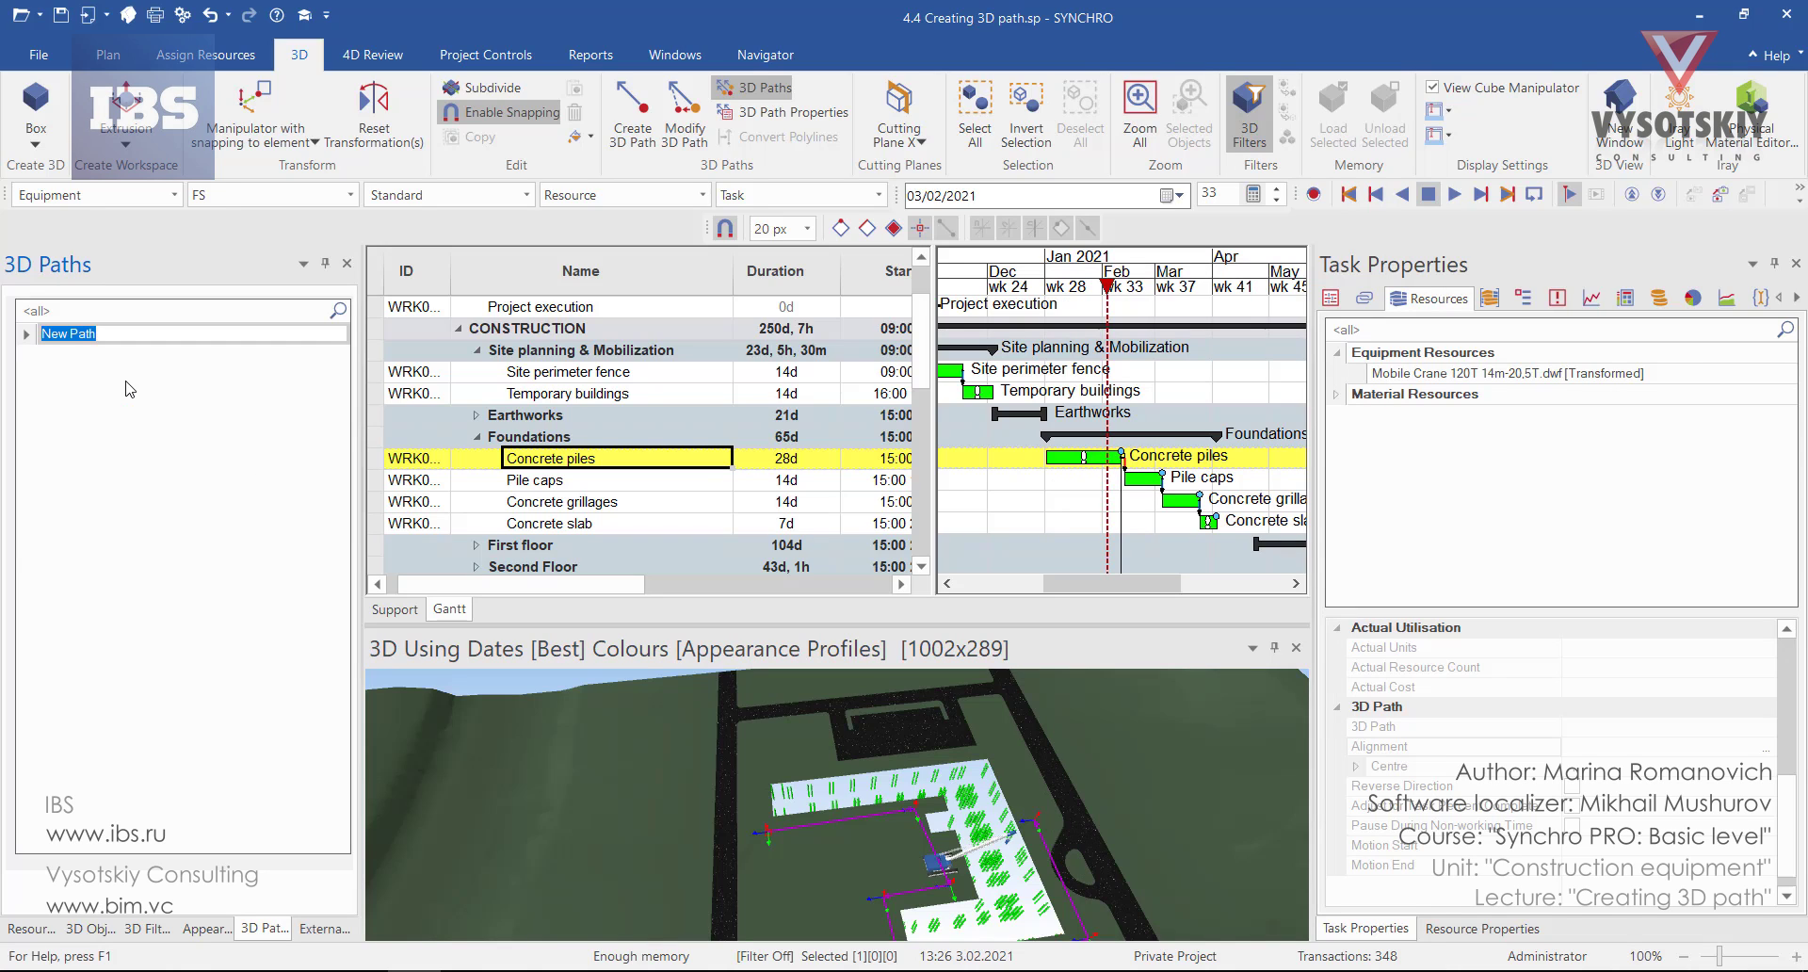
{"action": "key", "text": "BackSpace"}
{"action": "type", "text": "Concrete piles crane path"}
{"action": "left_click", "coordinate": [277, 396]}
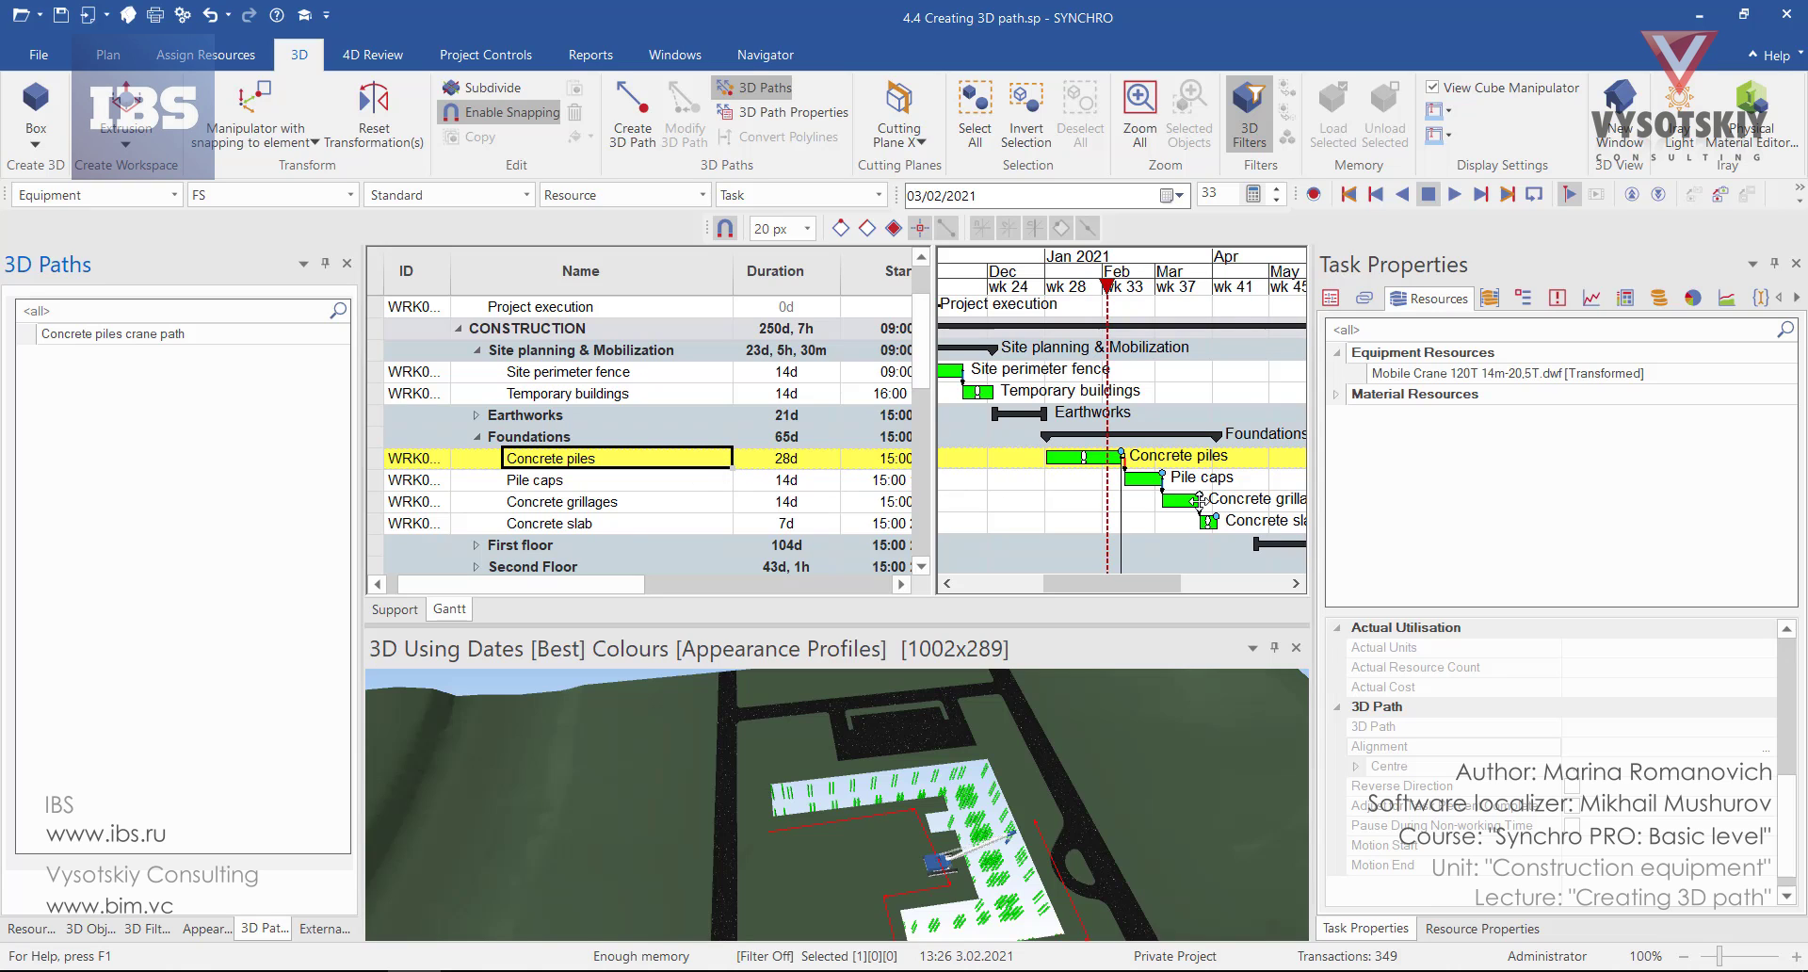
Give the Mobile Crane 3D Path 'Concrete piles crane path' with On Top (Z Max) alignment.
{"action": "left_click", "coordinate": [1499, 374]}
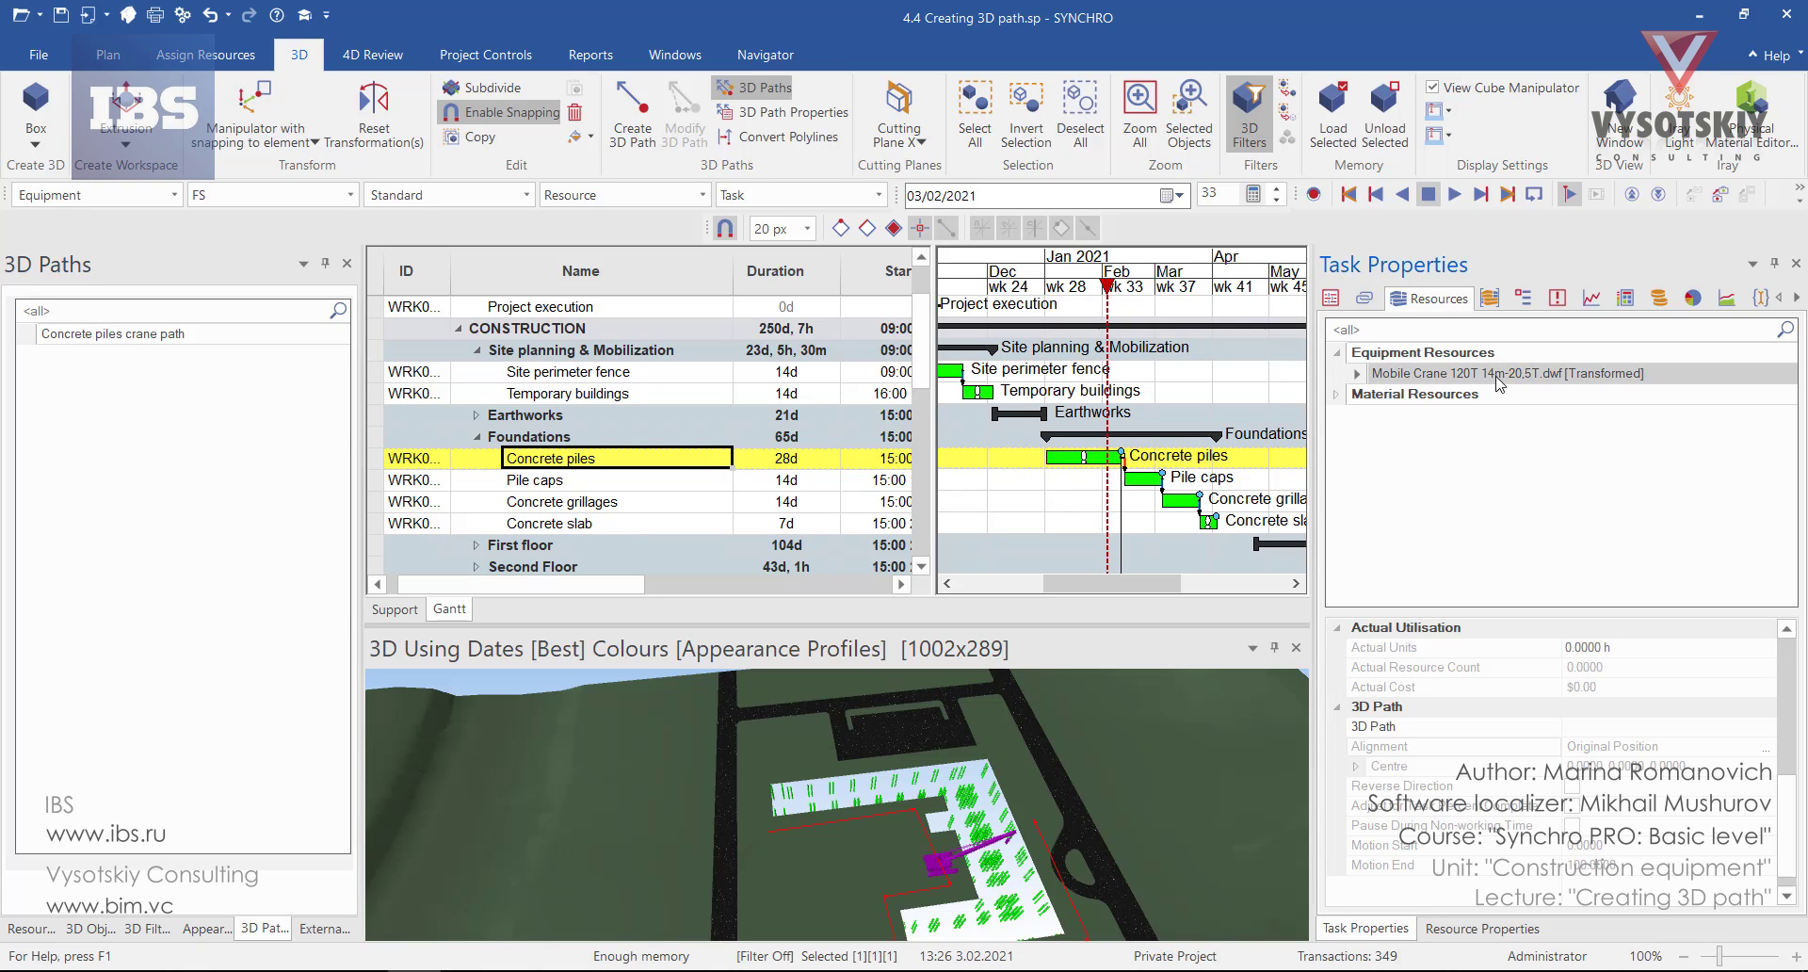
{"action": "scroll", "coordinate": [1671, 698], "scroll_direction": "up", "scroll_amount": 6}
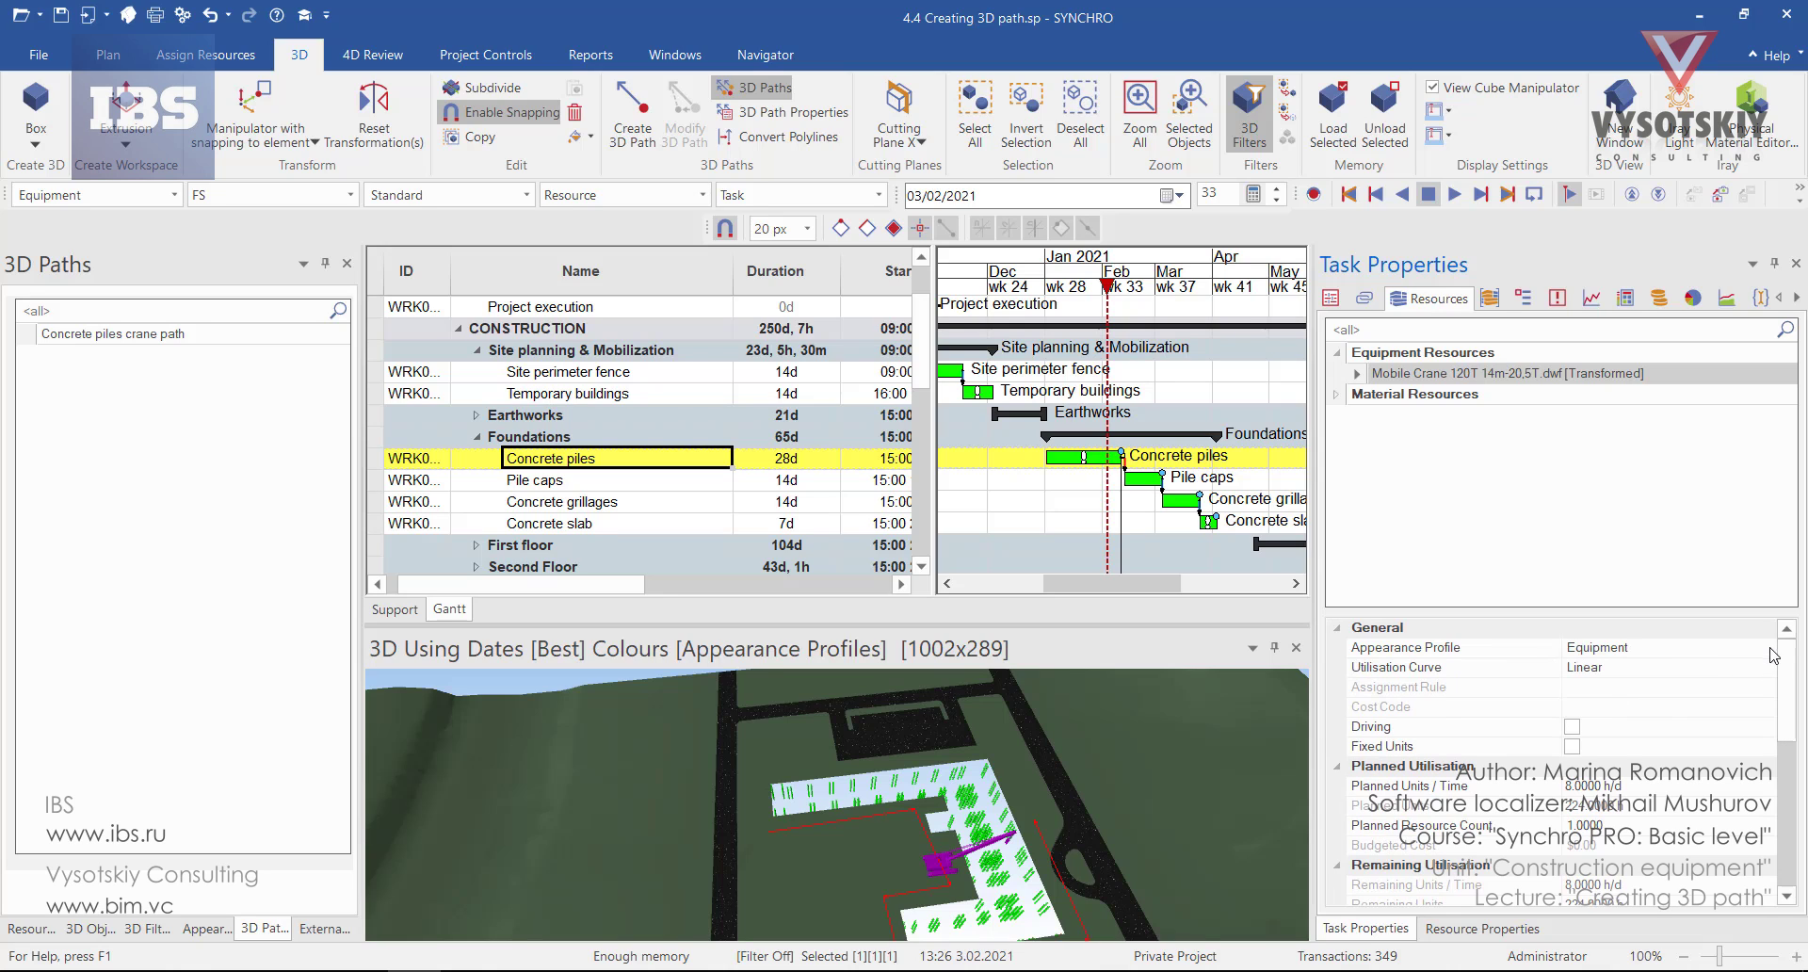
{"action": "left_click_drag", "start_coordinate": [1791, 665], "coordinate": [1794, 808]}
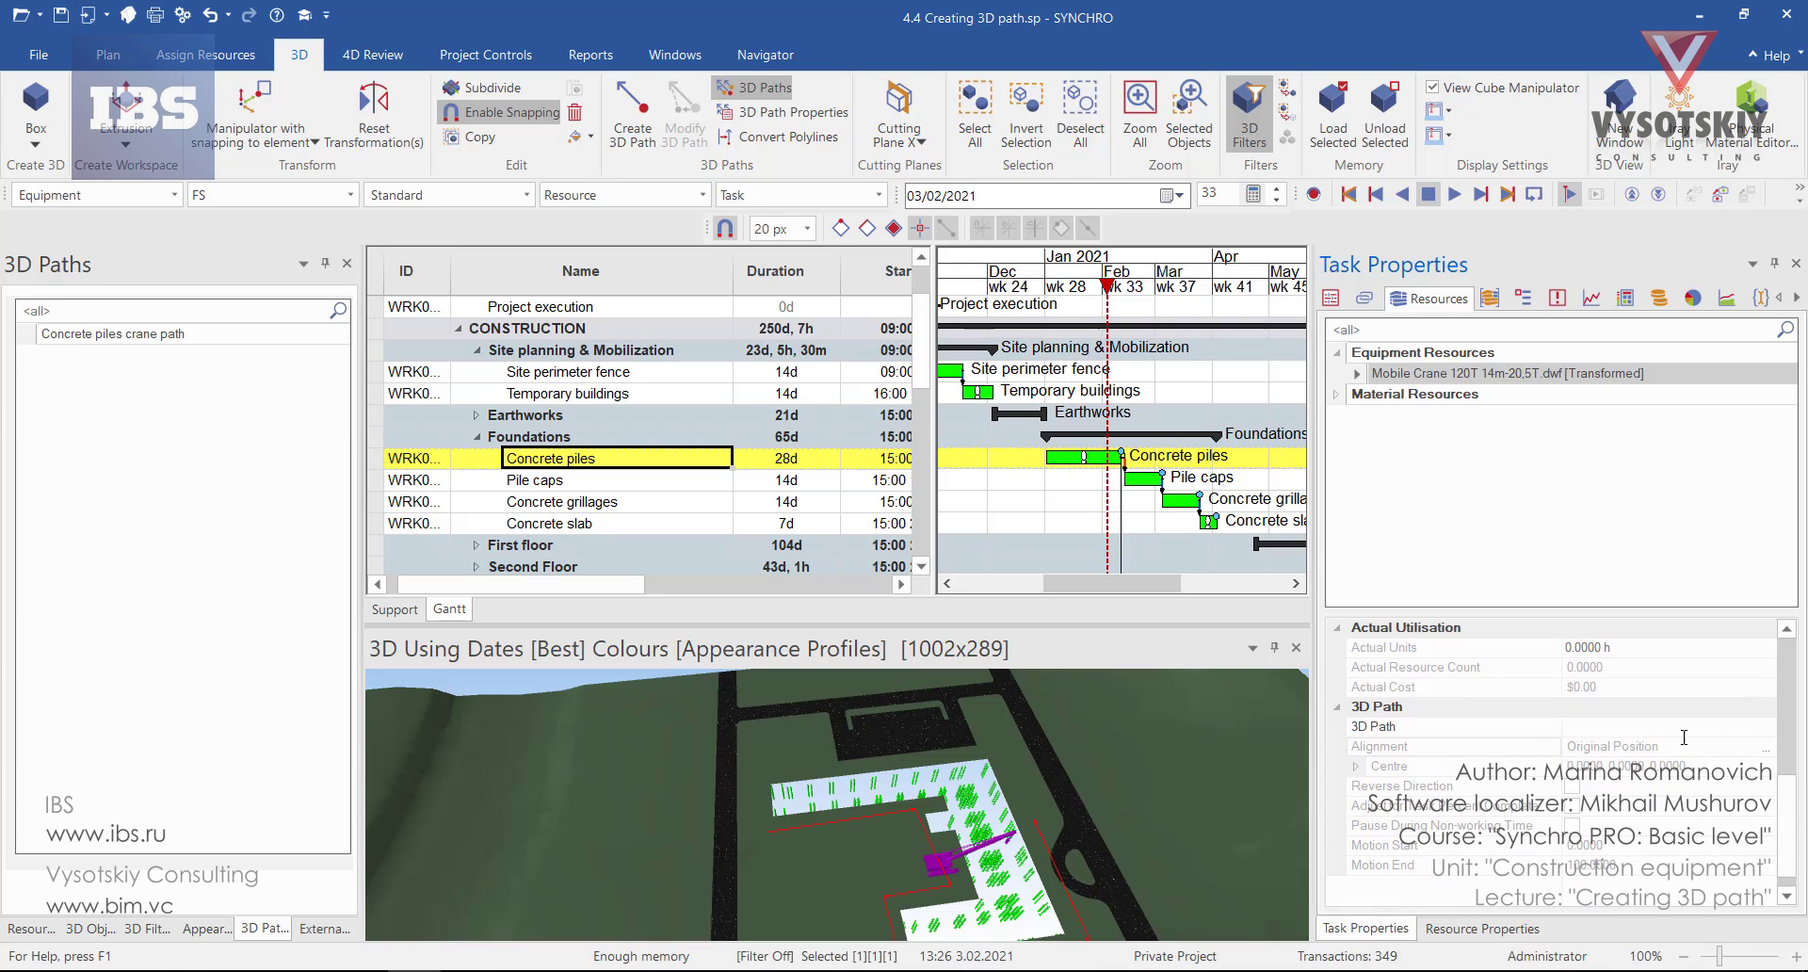
{"action": "left_click", "coordinate": [1752, 729]}
{"action": "left_click", "coordinate": [1768, 726]}
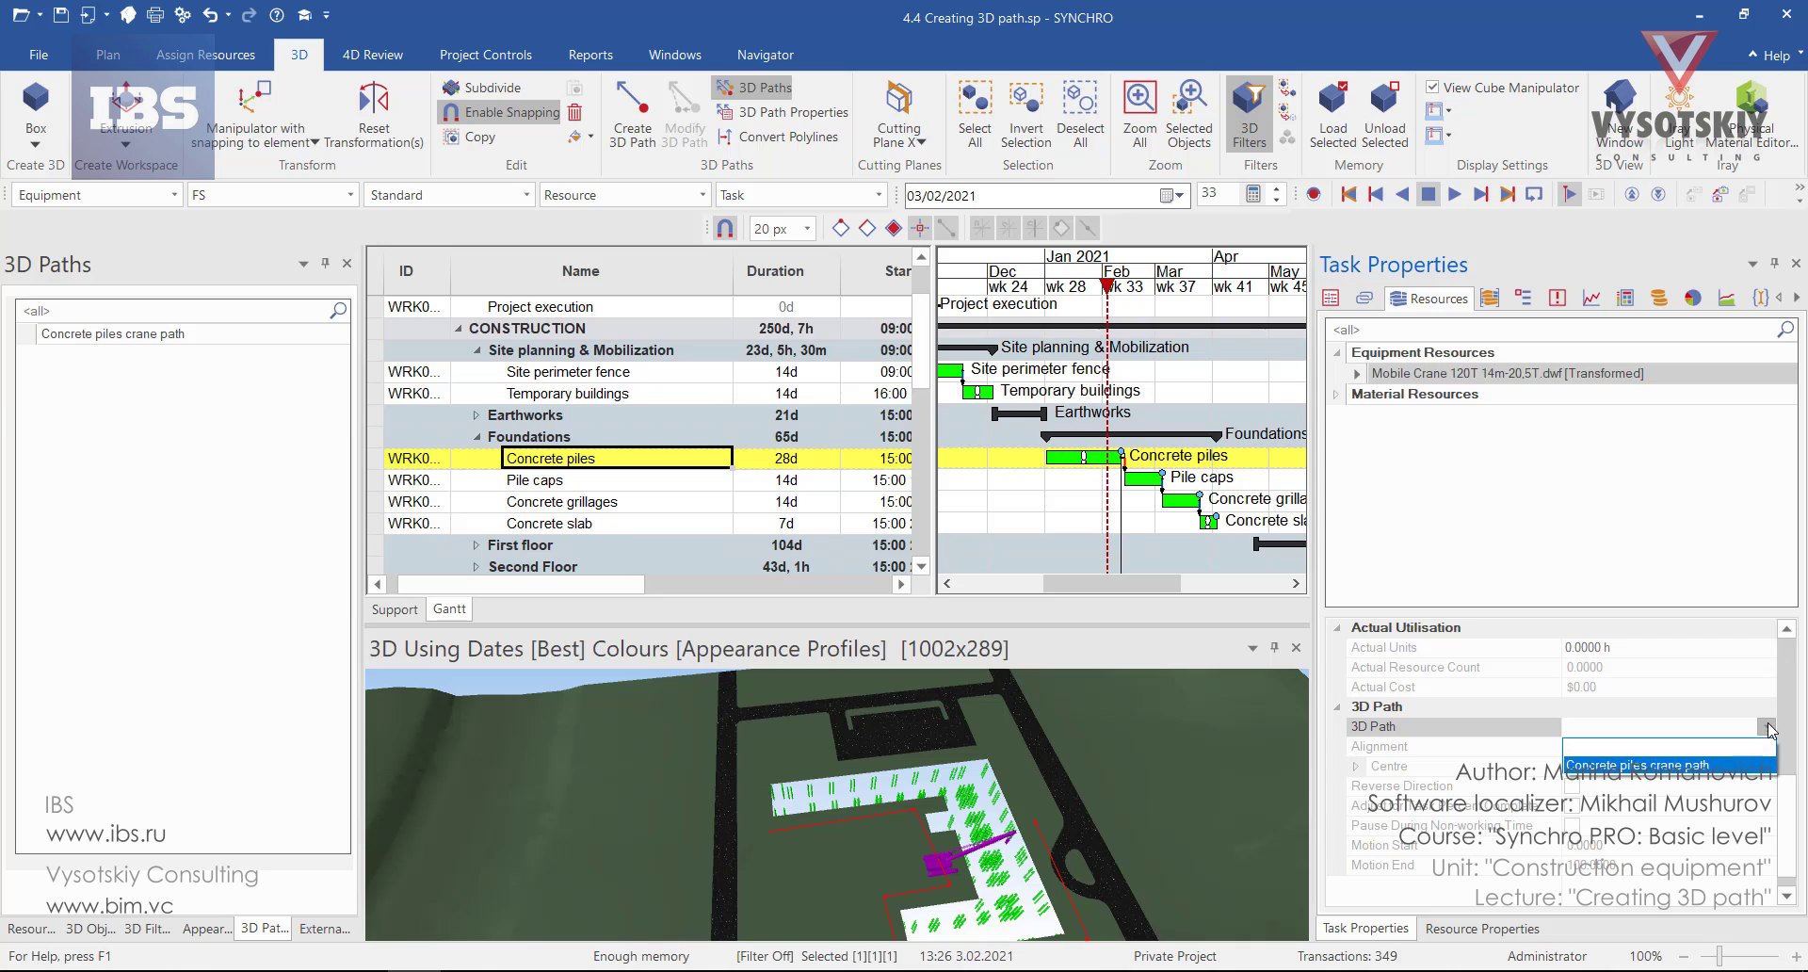
{"action": "left_click", "coordinate": [1606, 768]}
{"action": "left_click", "coordinate": [1767, 747]}
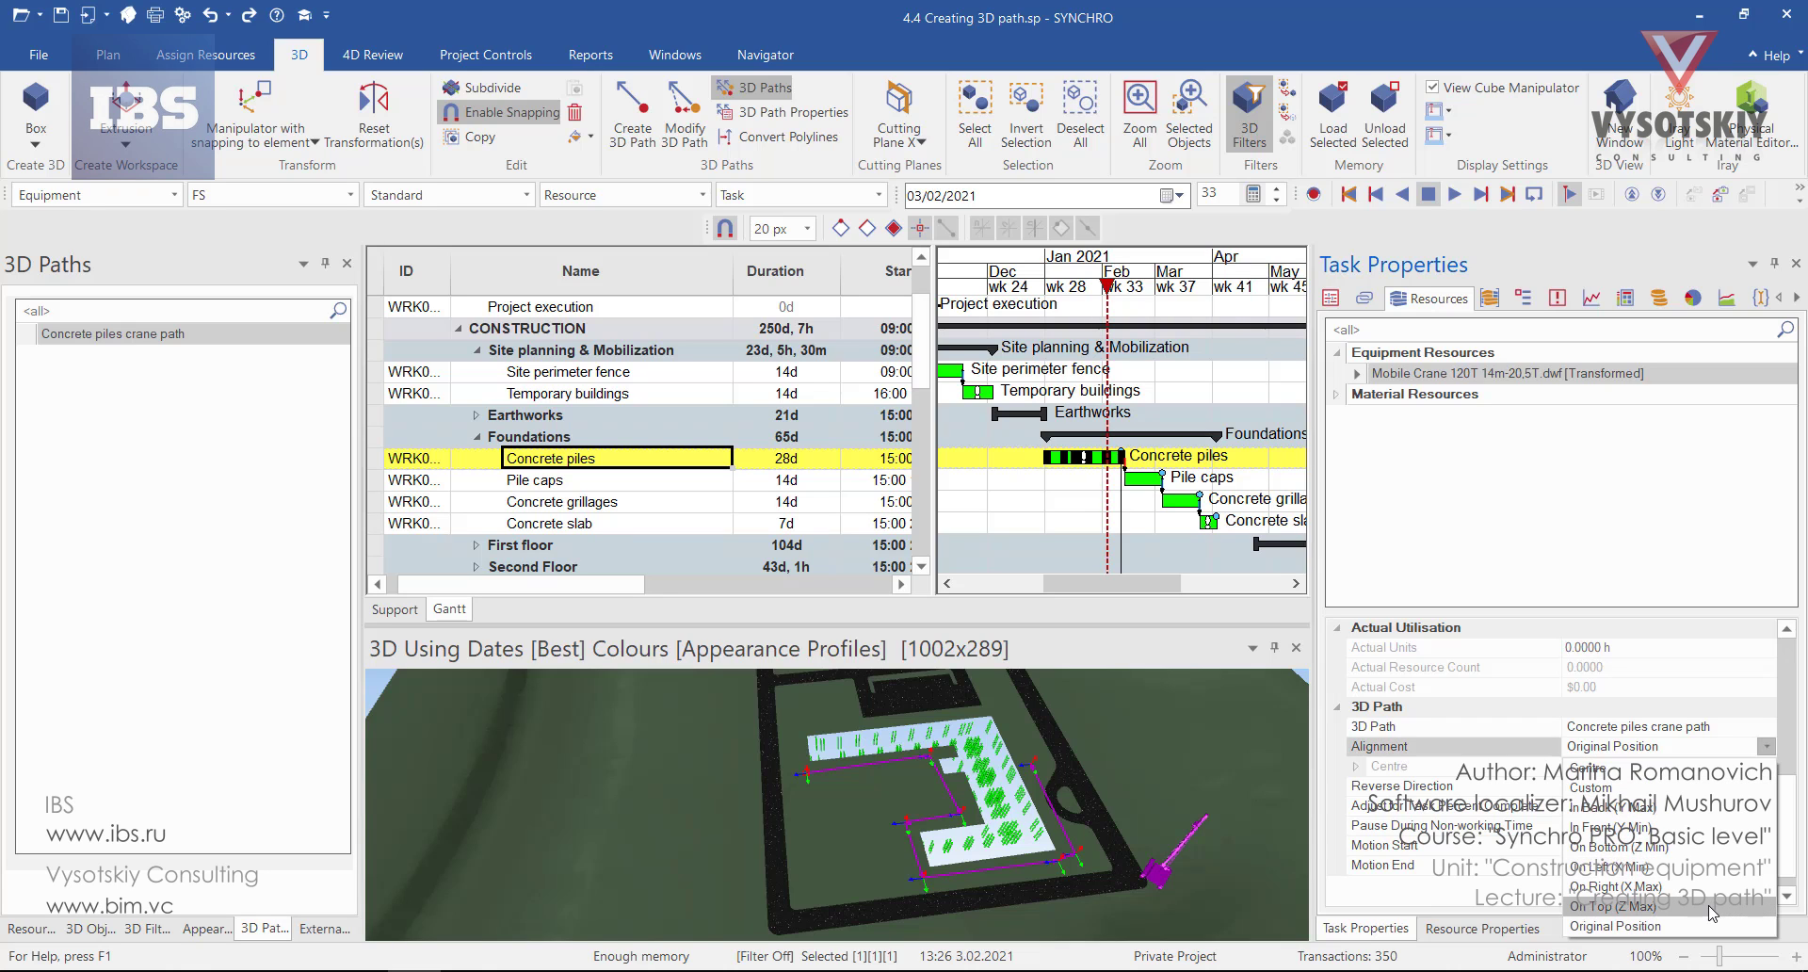
{"action": "left_click", "coordinate": [1665, 905]}
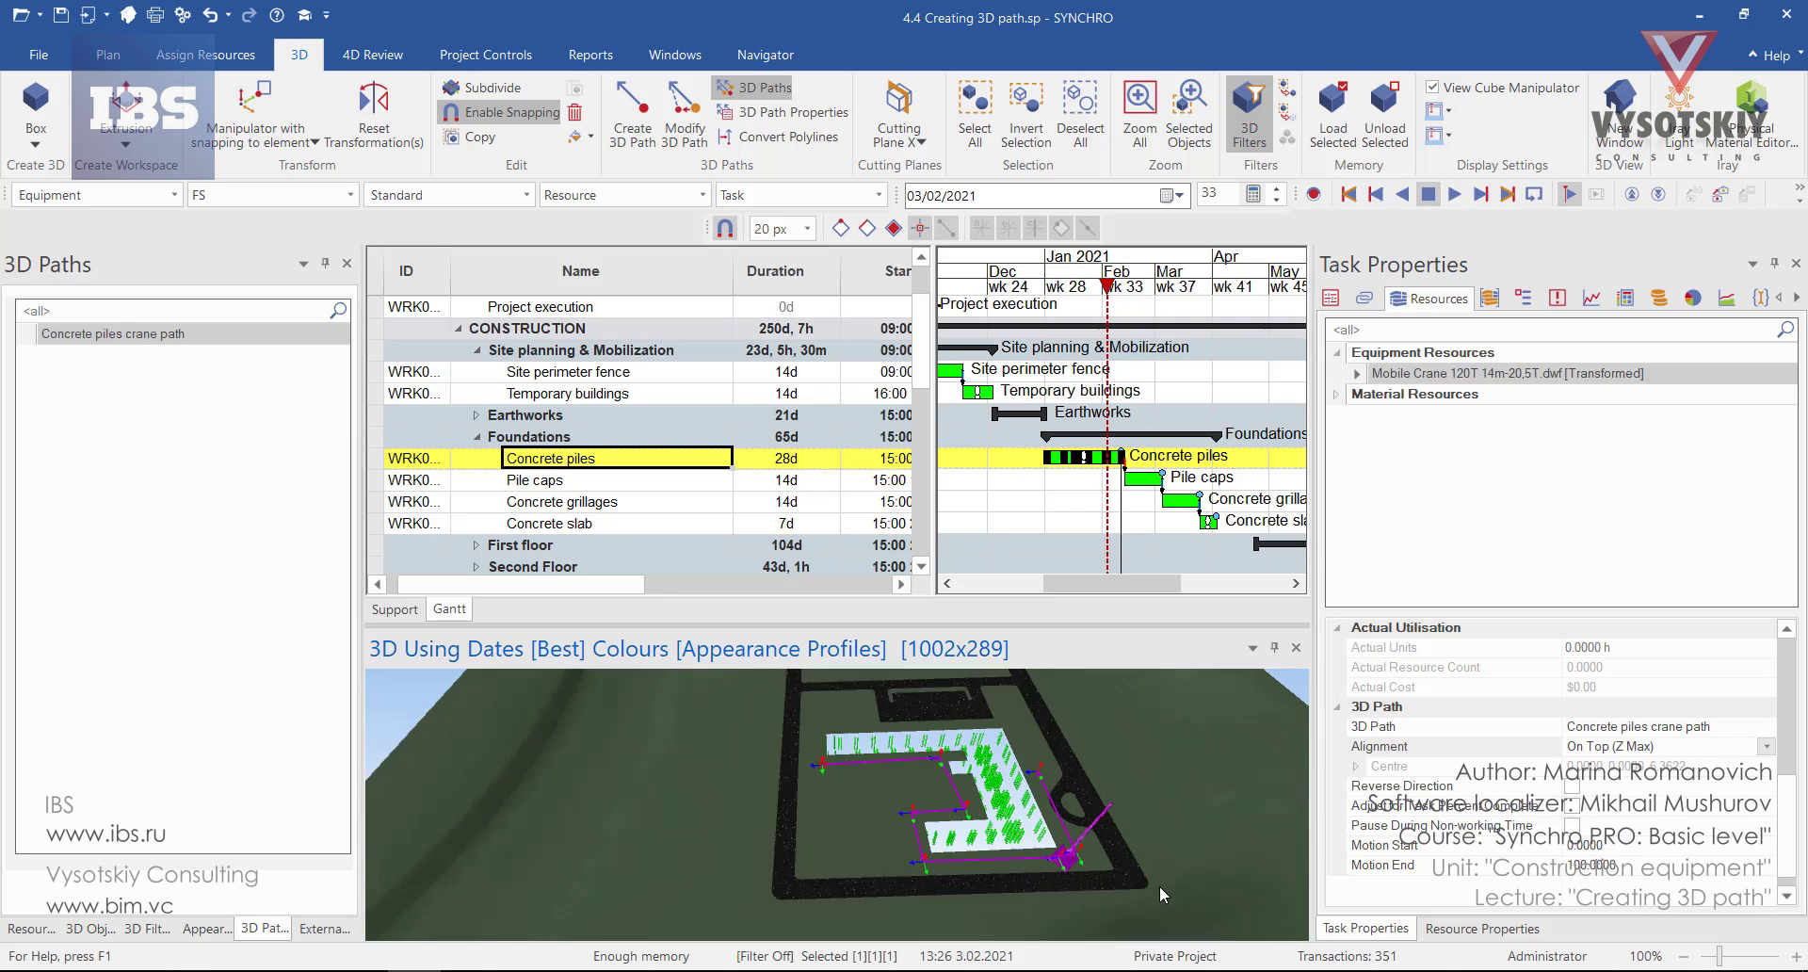
{"action": "left_click_drag", "start_coordinate": [1053, 917], "coordinate": [1002, 840]}
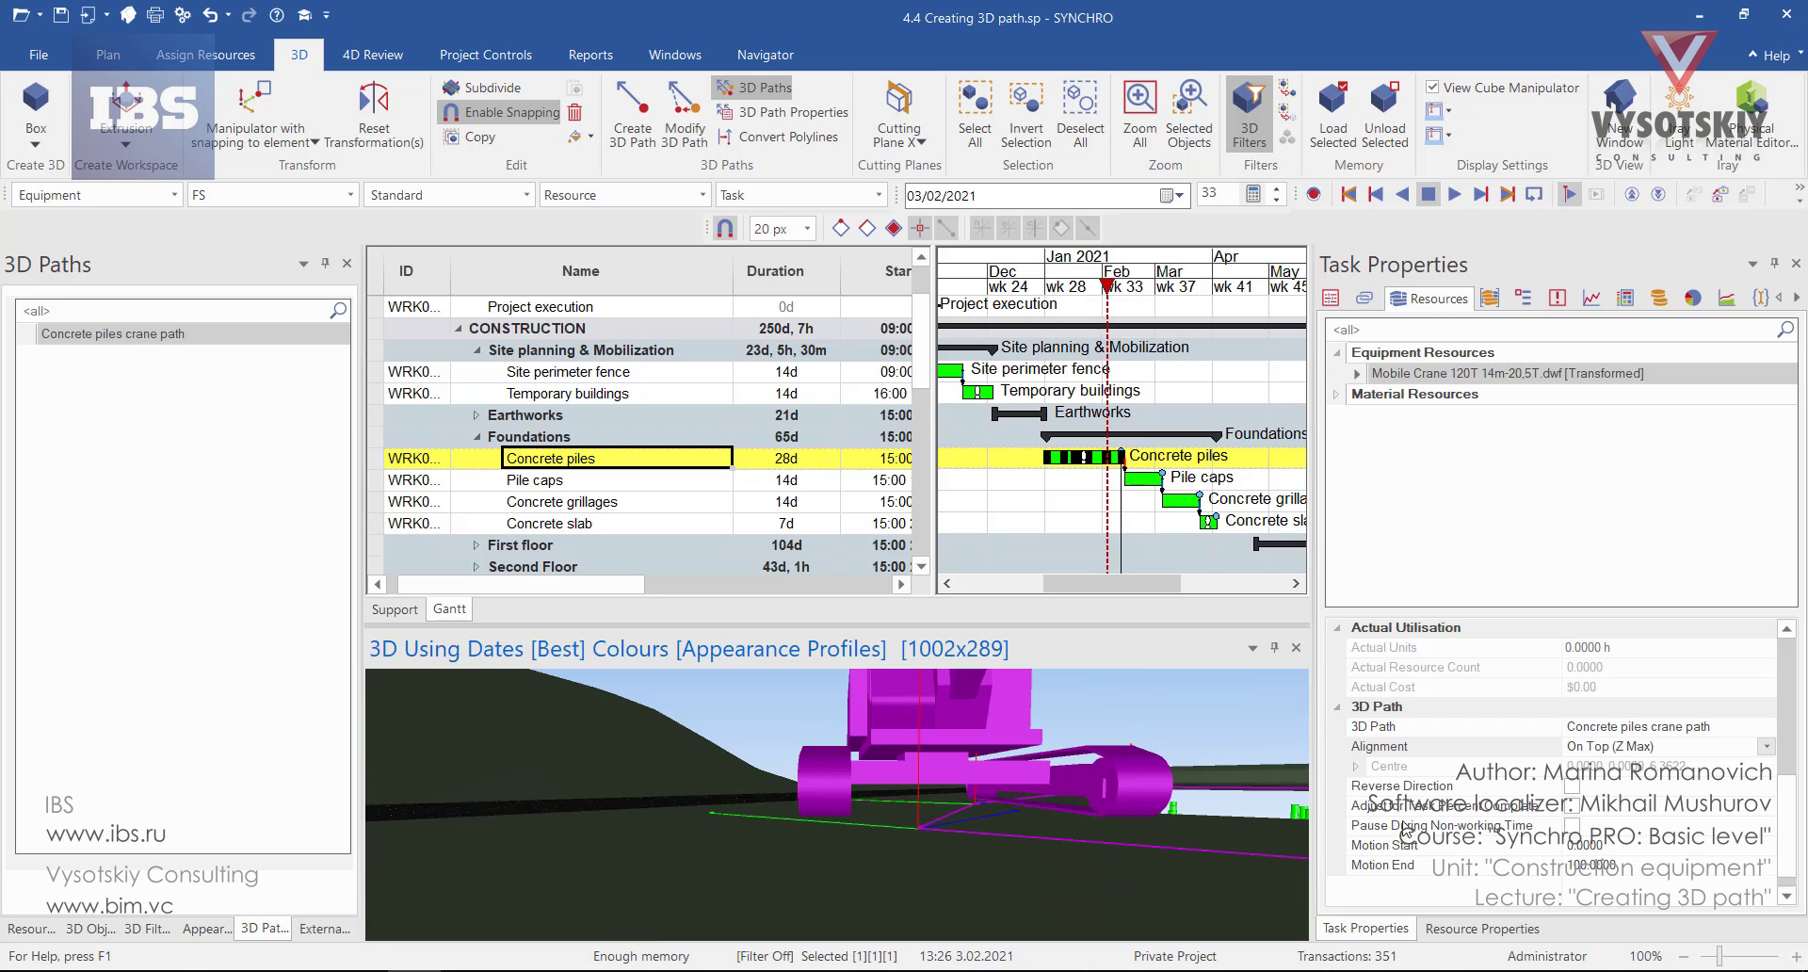
{"action": "left_click_drag", "start_coordinate": [1245, 821], "coordinate": [1106, 782]}
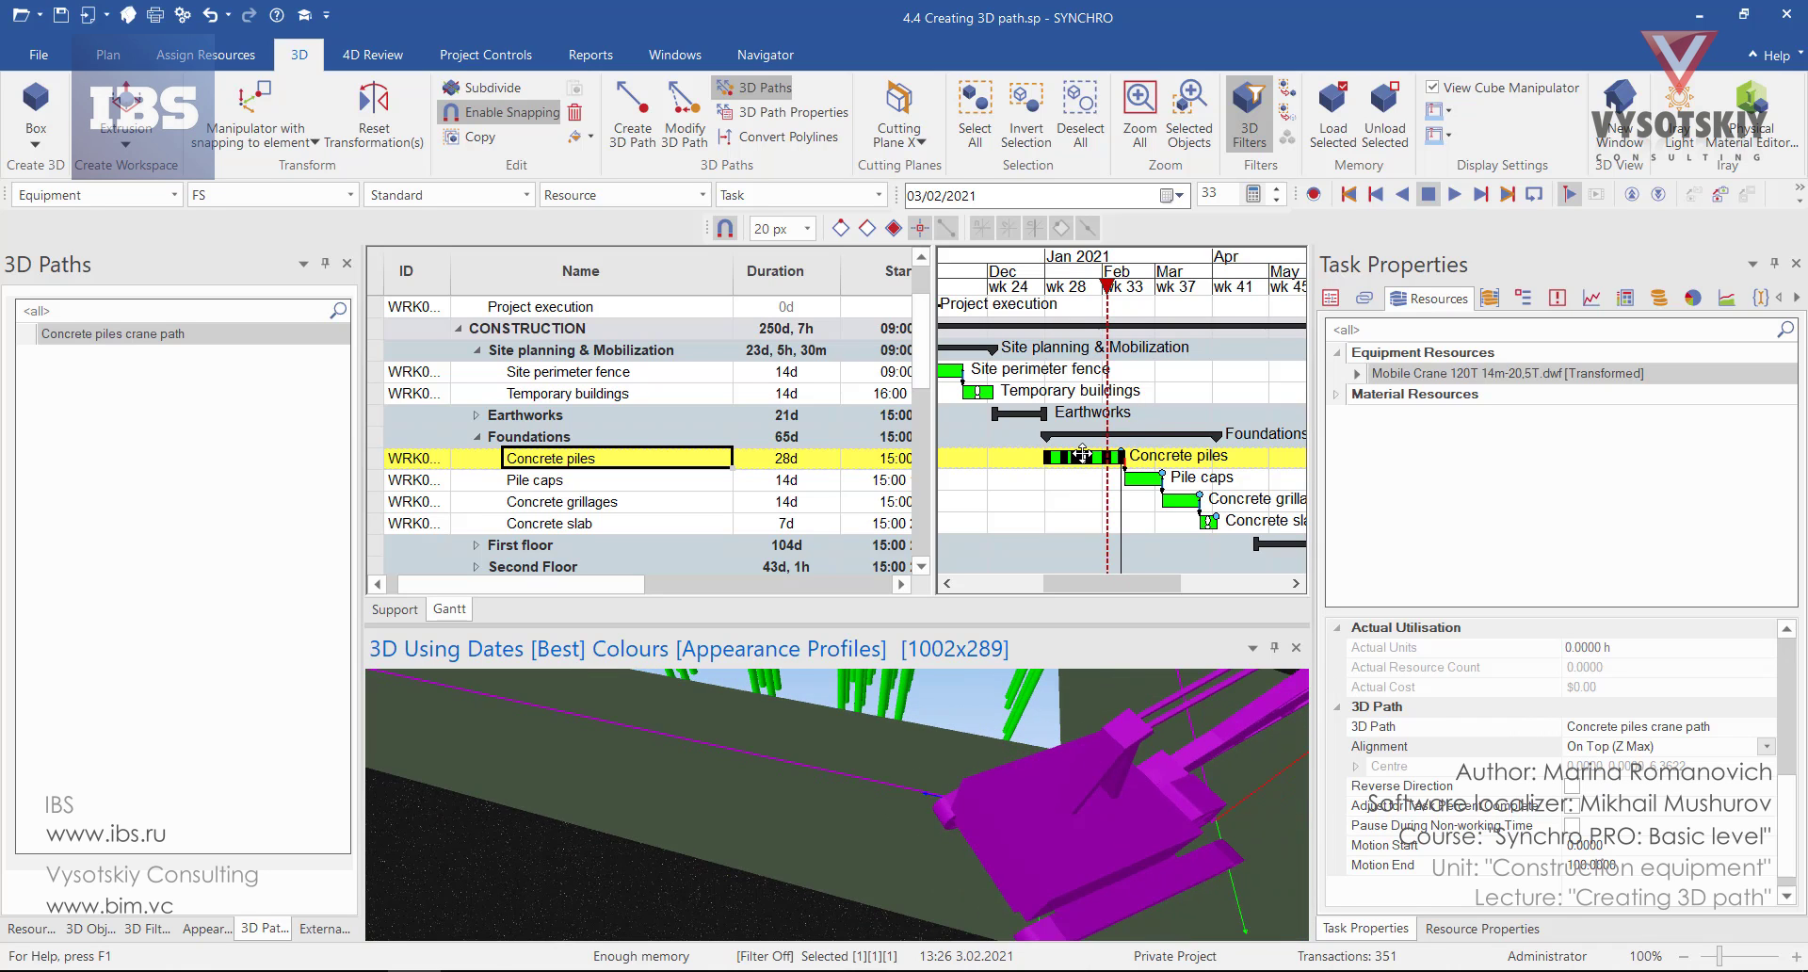
{"action": "scroll", "coordinate": [1083, 455], "scroll_direction": "up", "scroll_amount": 3, "text": "ctrl"}
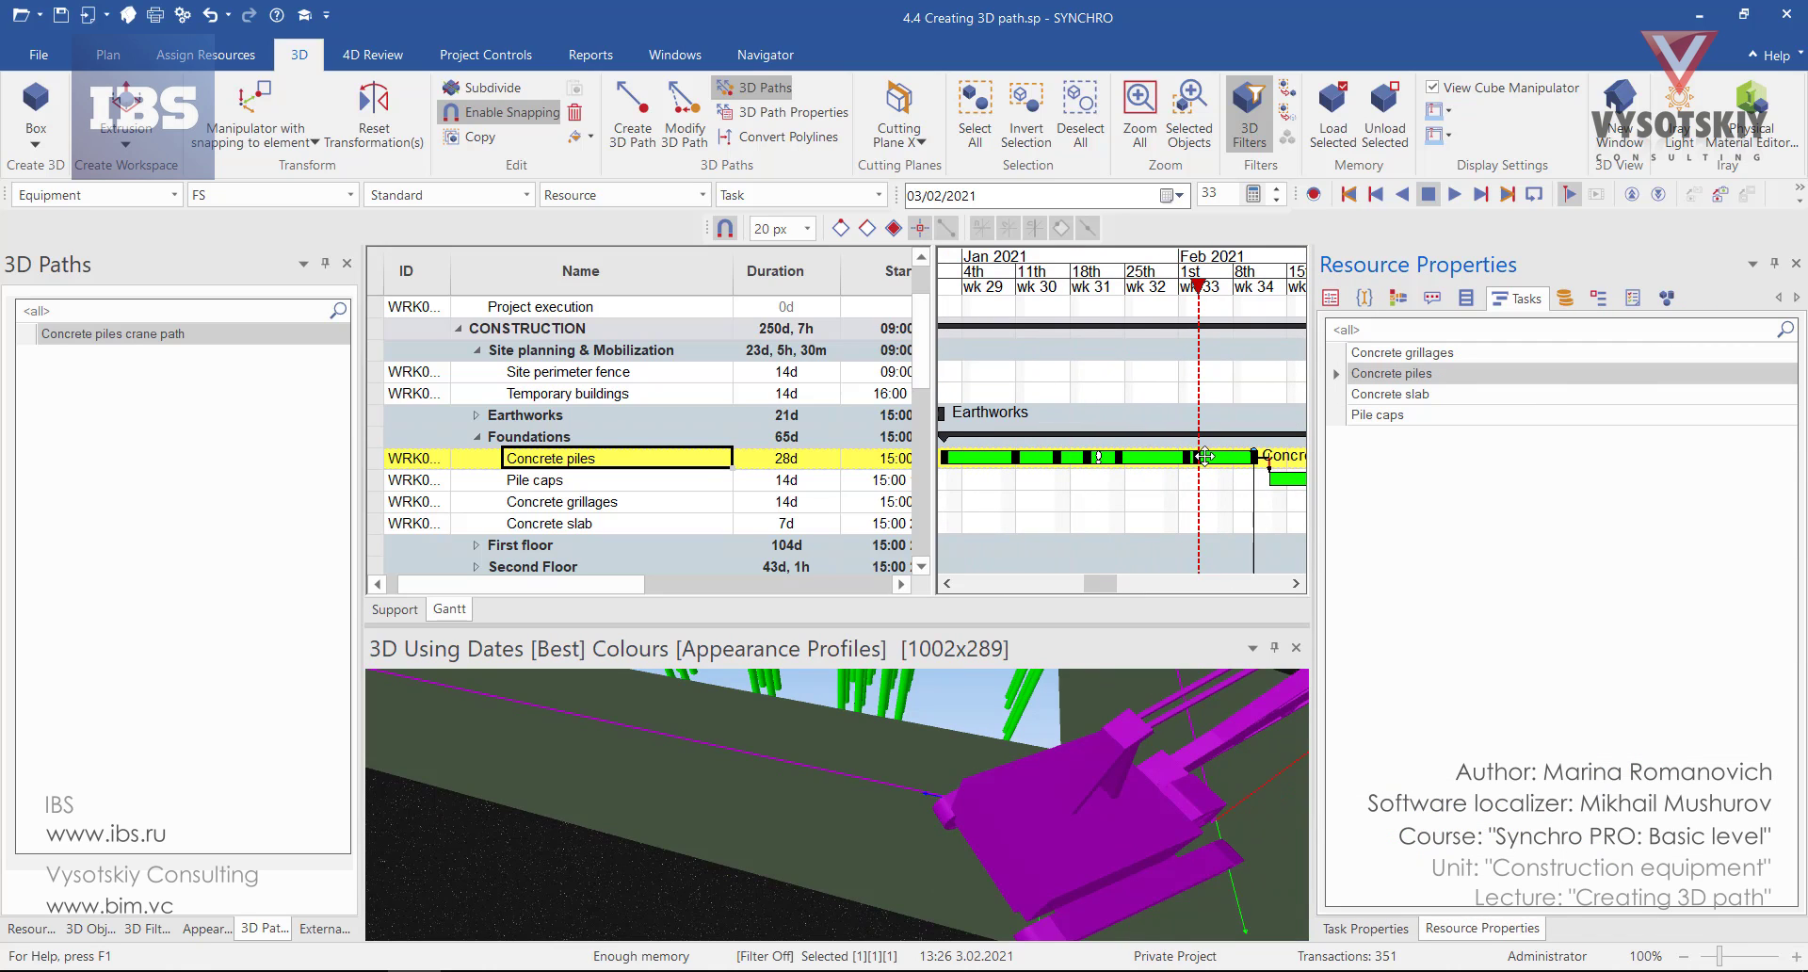
Enlarge the 3D view of the site and scrub the project date to 13/01/2021.
{"action": "scroll", "coordinate": [1173, 668], "scroll_direction": "down", "scroll_amount": 5}
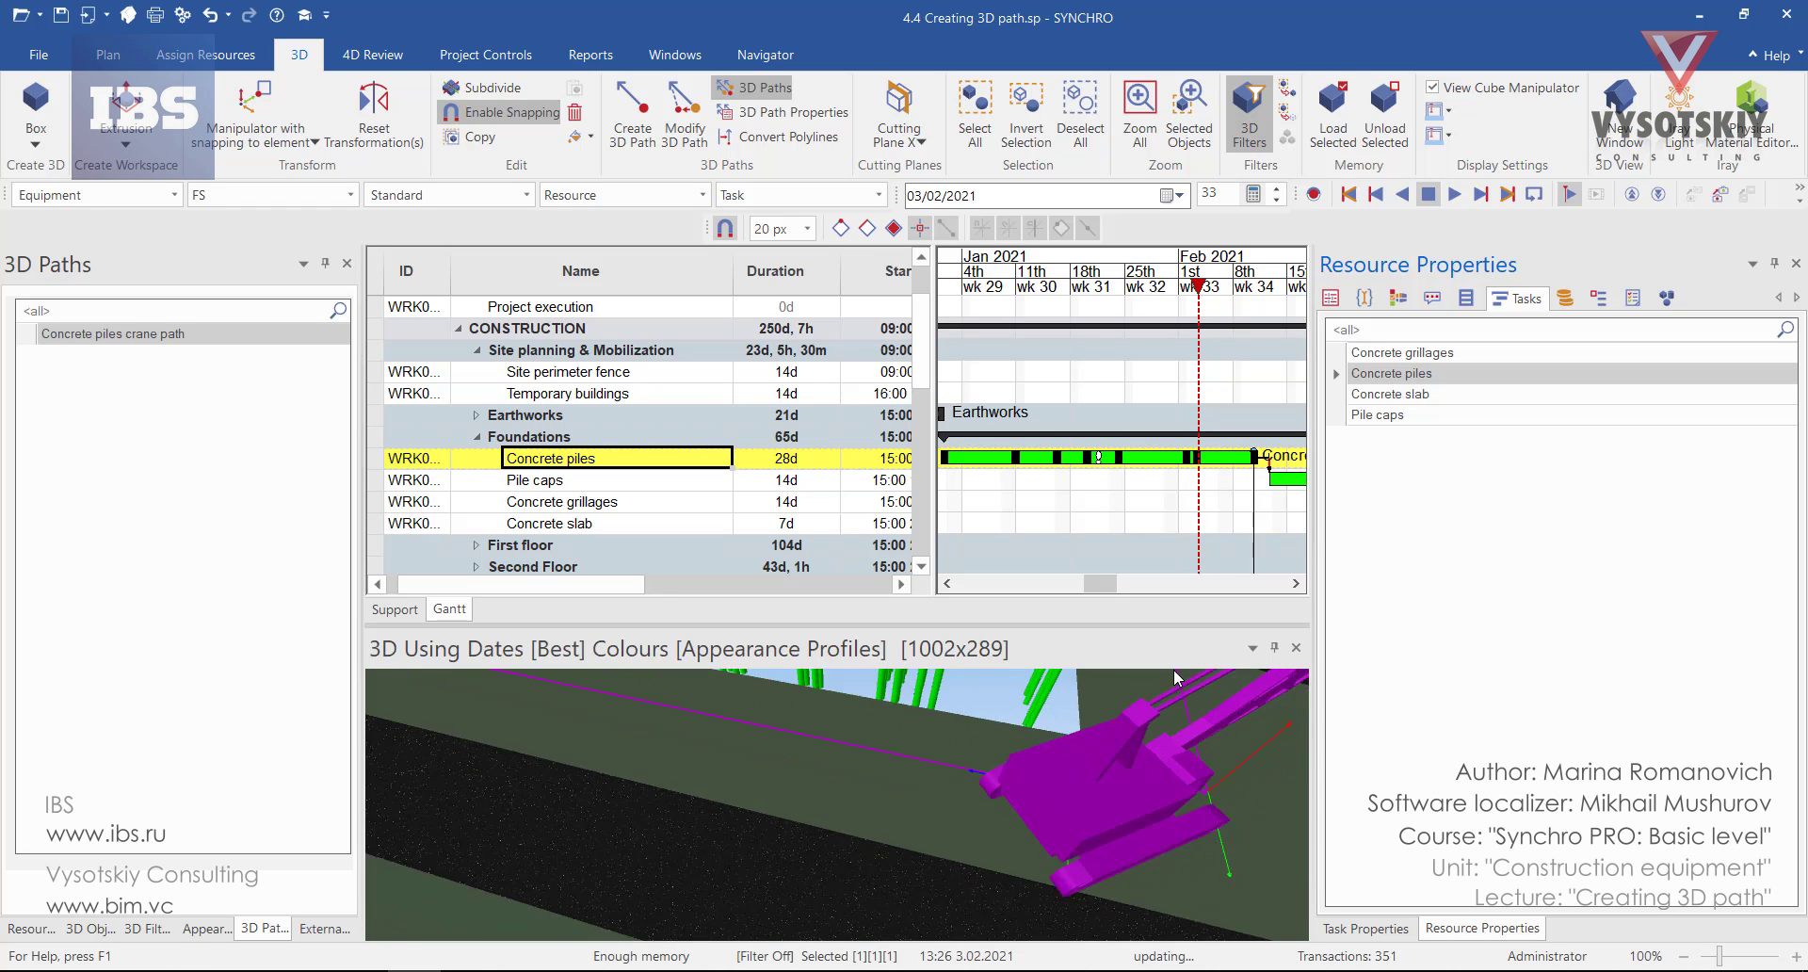
{"action": "left_click_drag", "start_coordinate": [1014, 627], "coordinate": [1014, 499]}
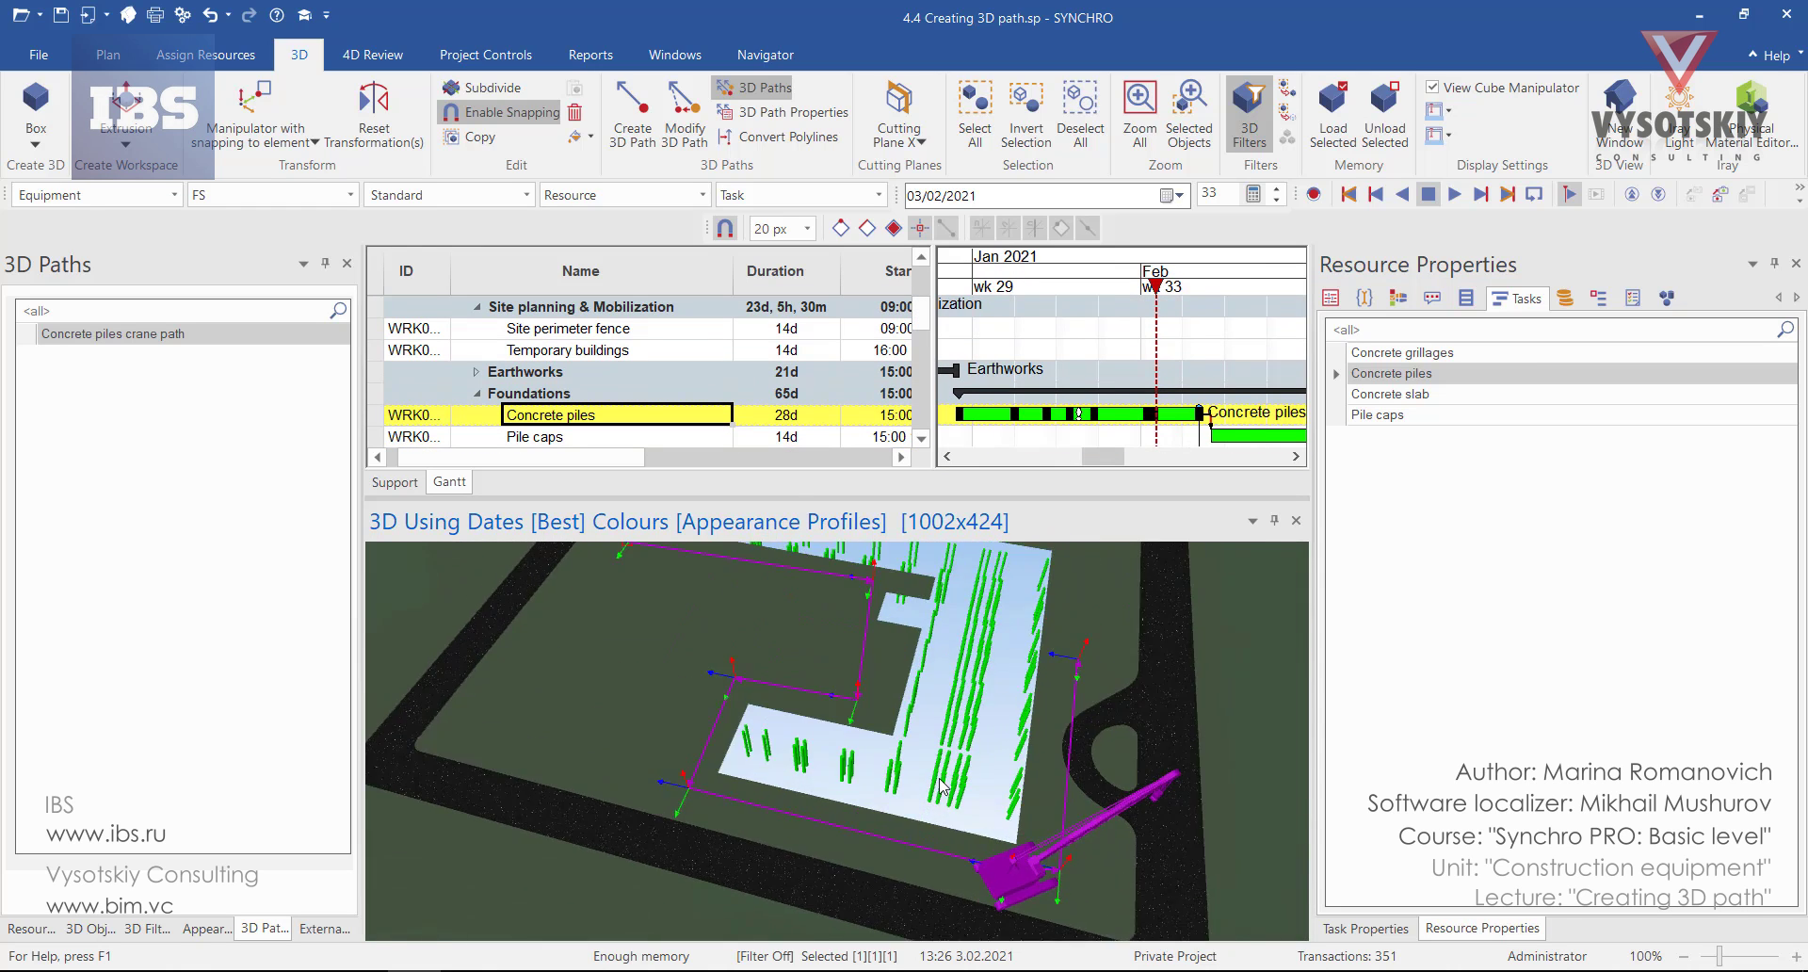
{"action": "mouse_move", "coordinate": [1156, 289]}
{"action": "left_mouse_down"}
{"action": "mouse_move", "coordinate": [1030, 320]}
{"action": "mouse_move", "coordinate": [1017, 345]}
{"action": "mouse_move", "coordinate": [1102, 367]}
{"action": "mouse_move", "coordinate": [1067, 363]}
{"action": "mouse_move", "coordinate": [1033, 394]}
{"action": "left_mouse_up"}
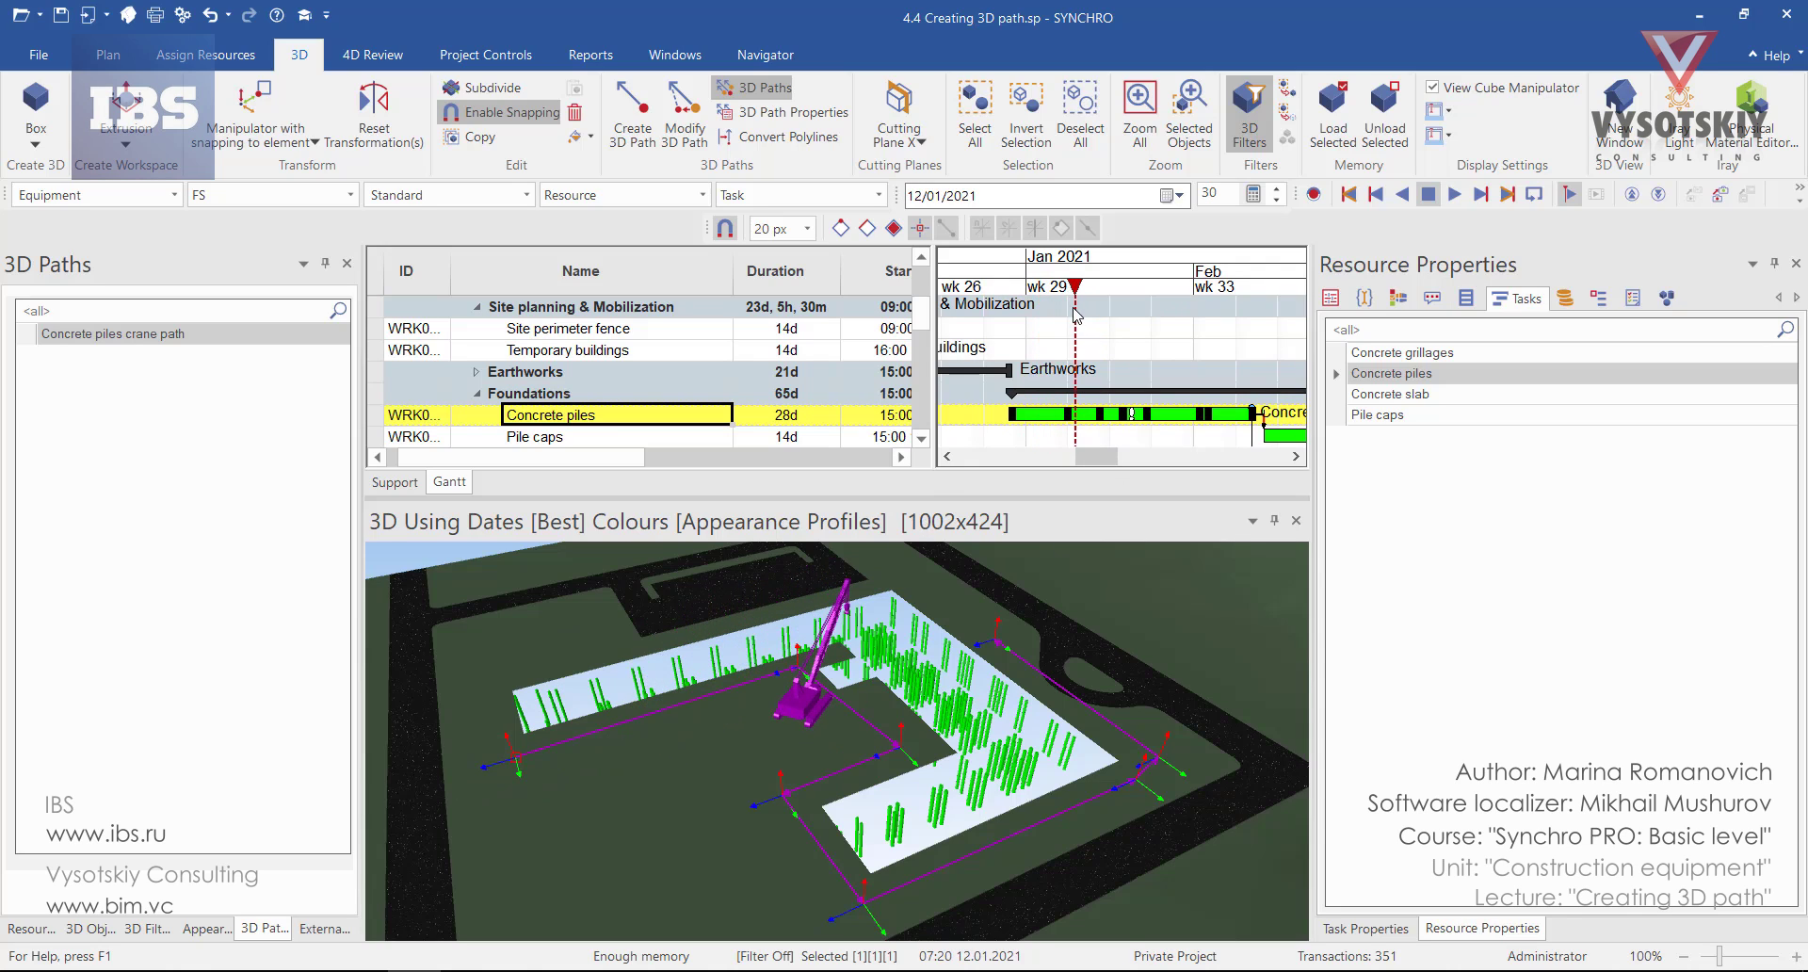
{"action": "mouse_move", "coordinate": [1076, 290]}
{"action": "left_mouse_down"}
{"action": "mouse_move", "coordinate": [1175, 326]}
{"action": "mouse_move", "coordinate": [1088, 335]}
{"action": "left_mouse_up"}
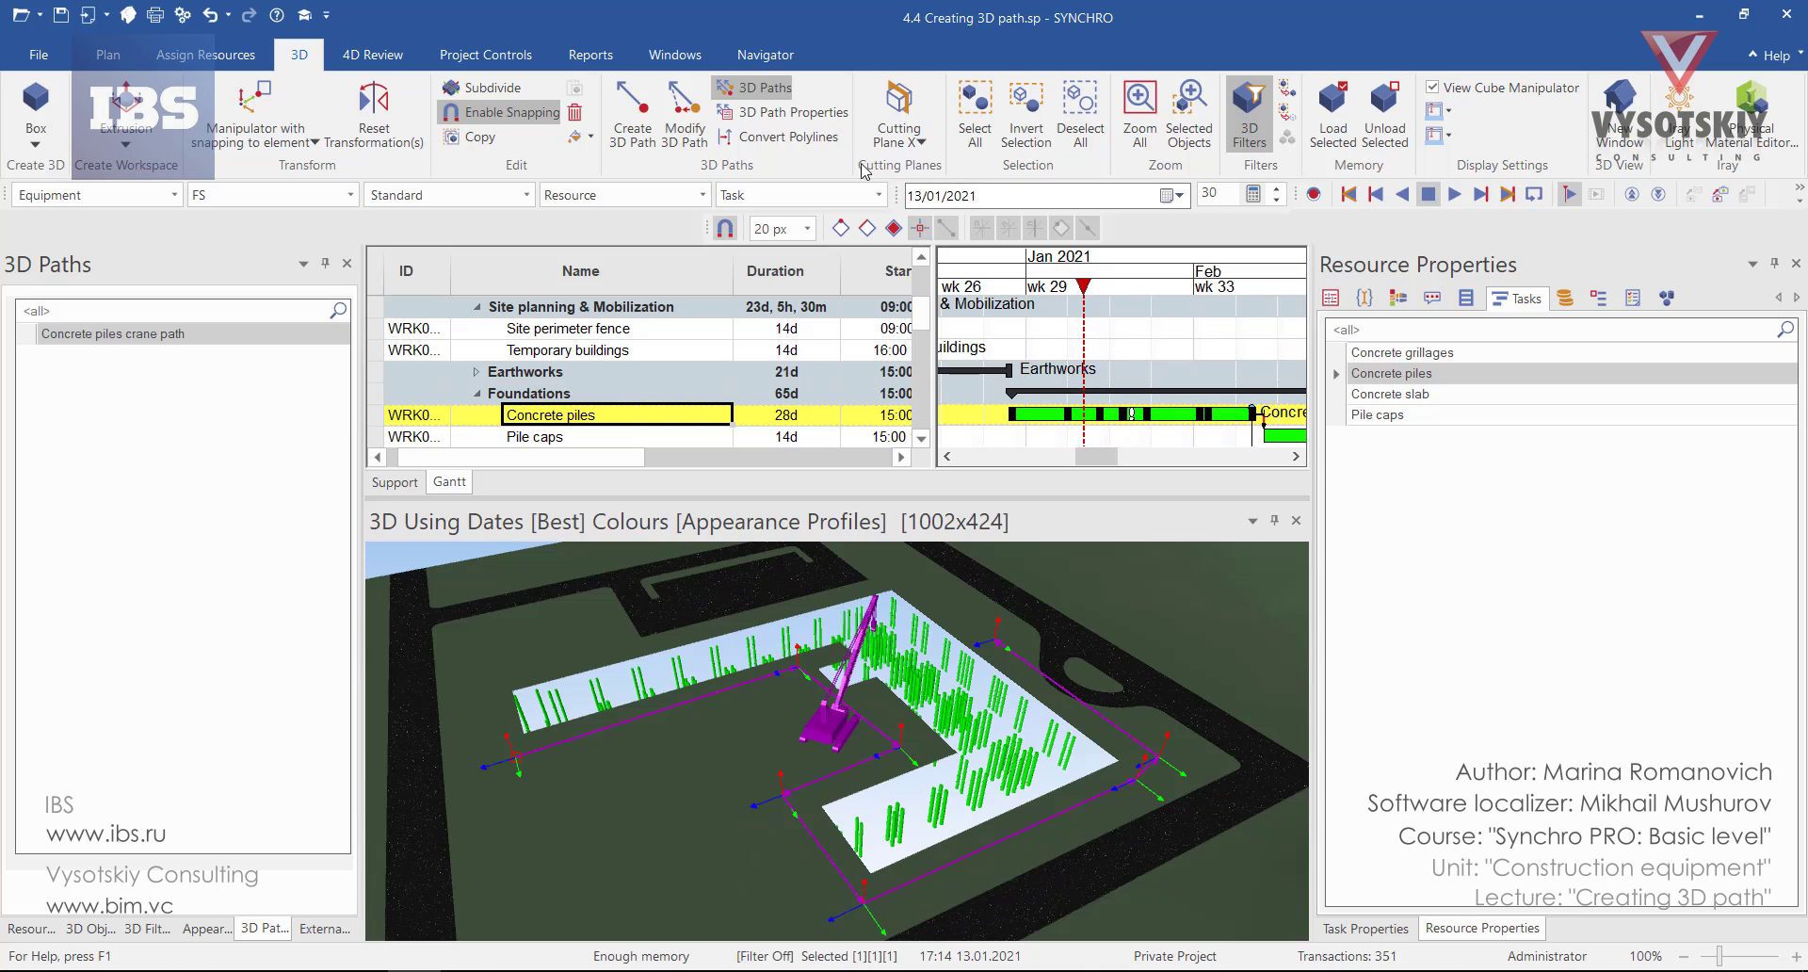
Open the crane path's properties, step through keyframes 2–4, and select keyframe 1 in the list.
{"action": "left_click", "coordinate": [765, 115]}
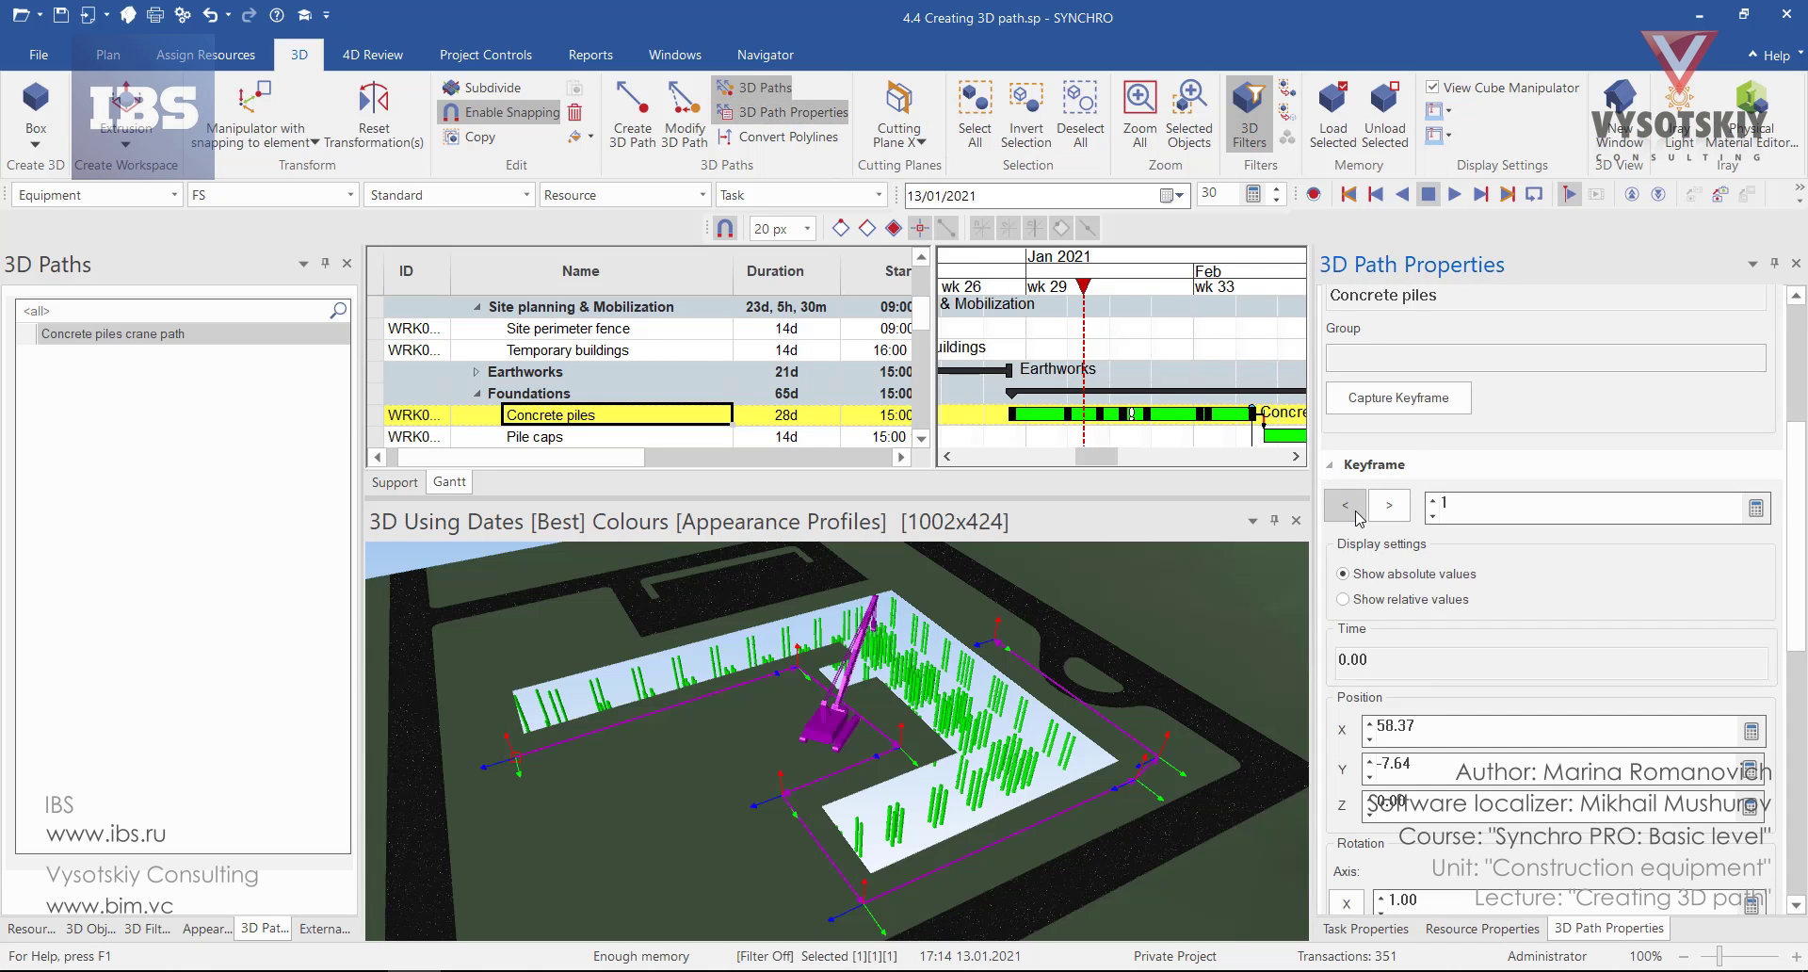
{"action": "left_click", "coordinate": [1390, 506]}
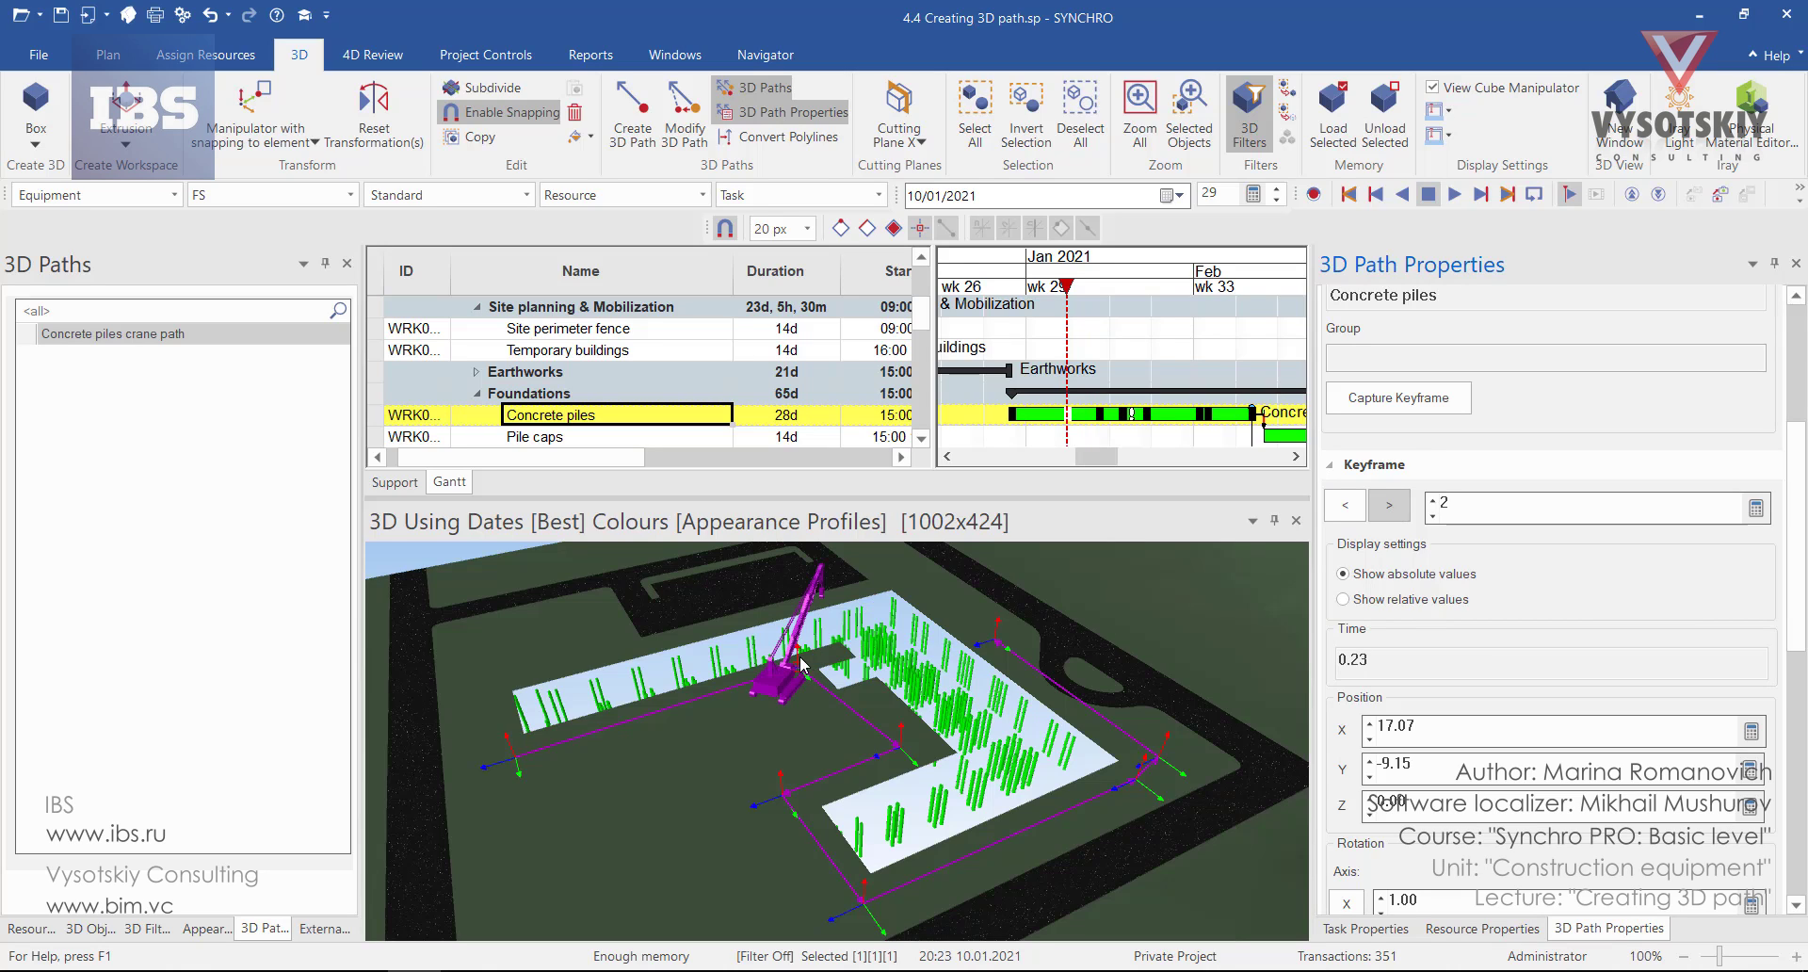
{"action": "left_click", "coordinate": [1389, 508]}
{"action": "left_click", "coordinate": [1389, 508]}
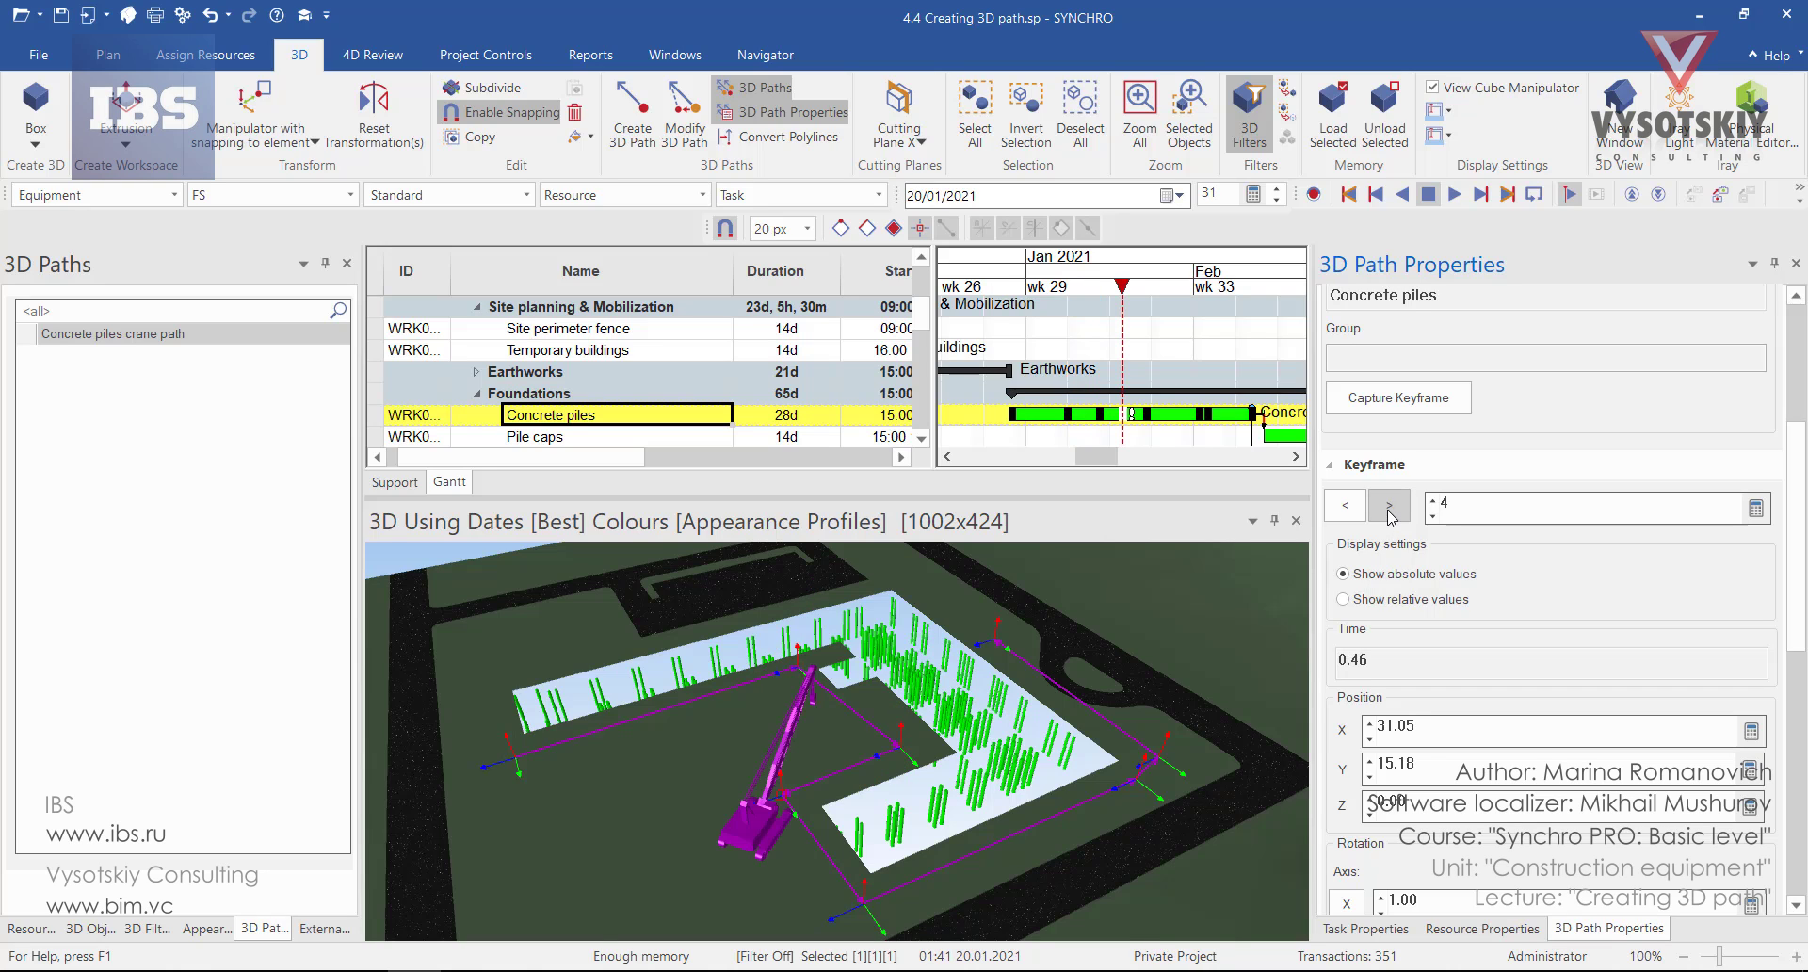
{"action": "left_click", "coordinate": [1347, 509]}
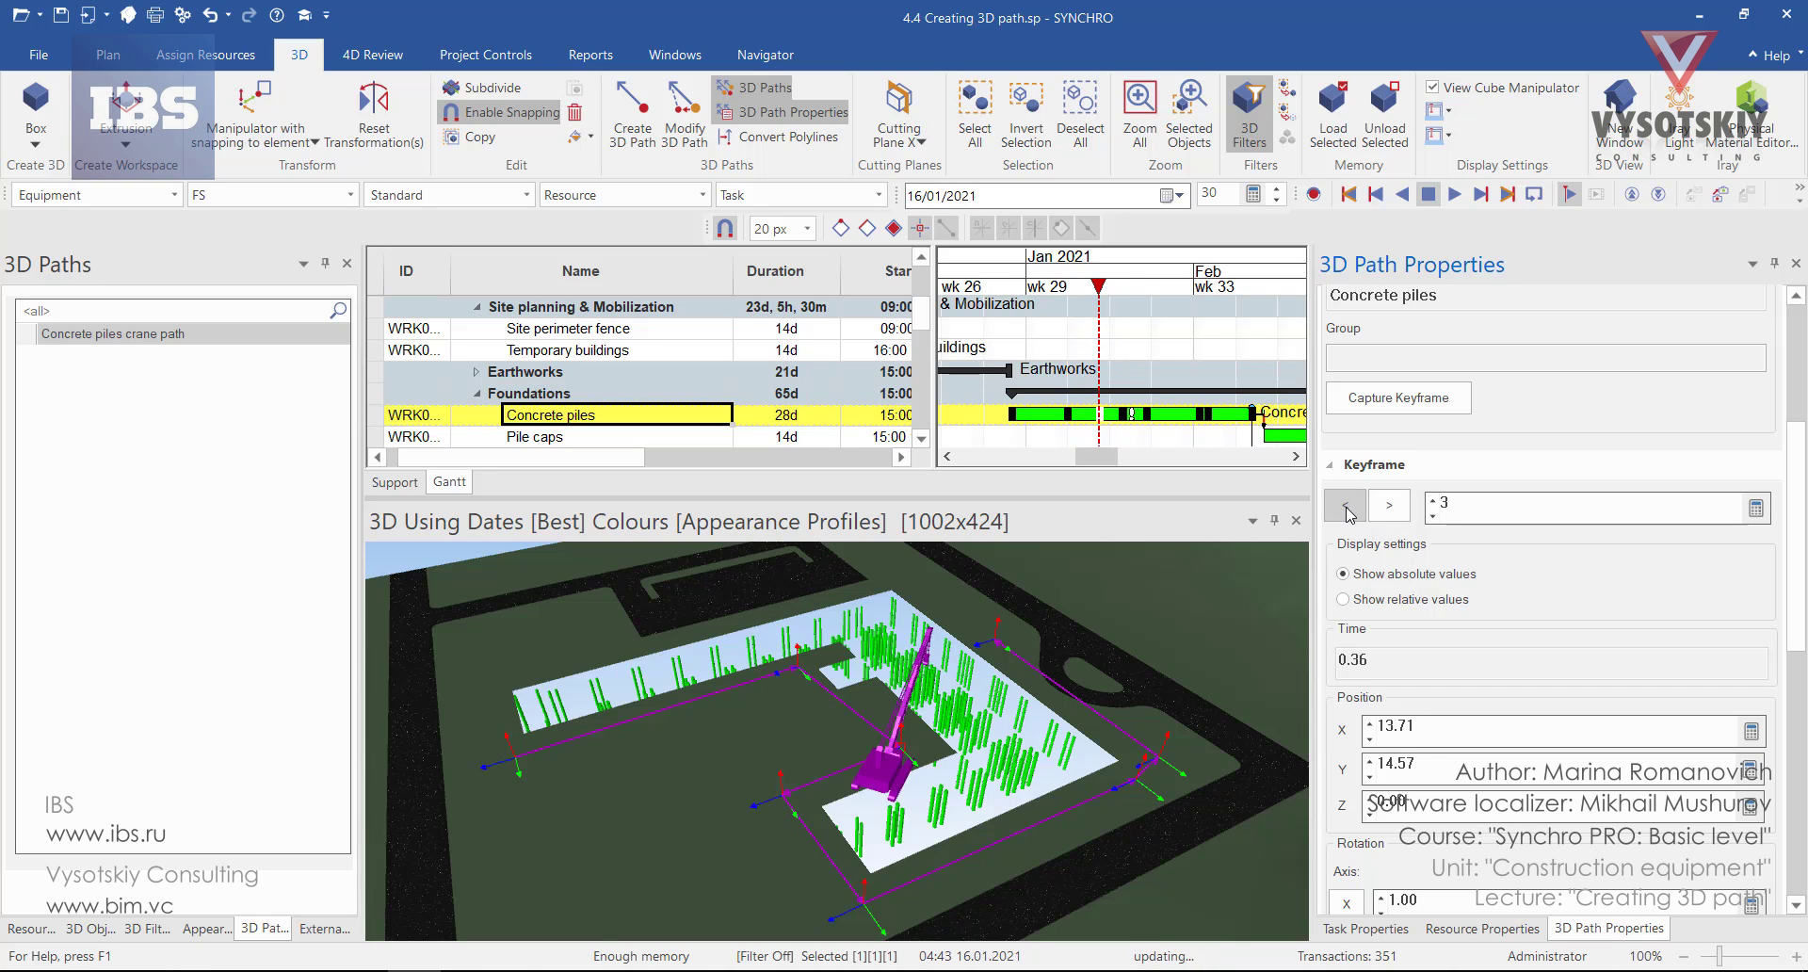
{"action": "left_click", "coordinate": [1346, 509]}
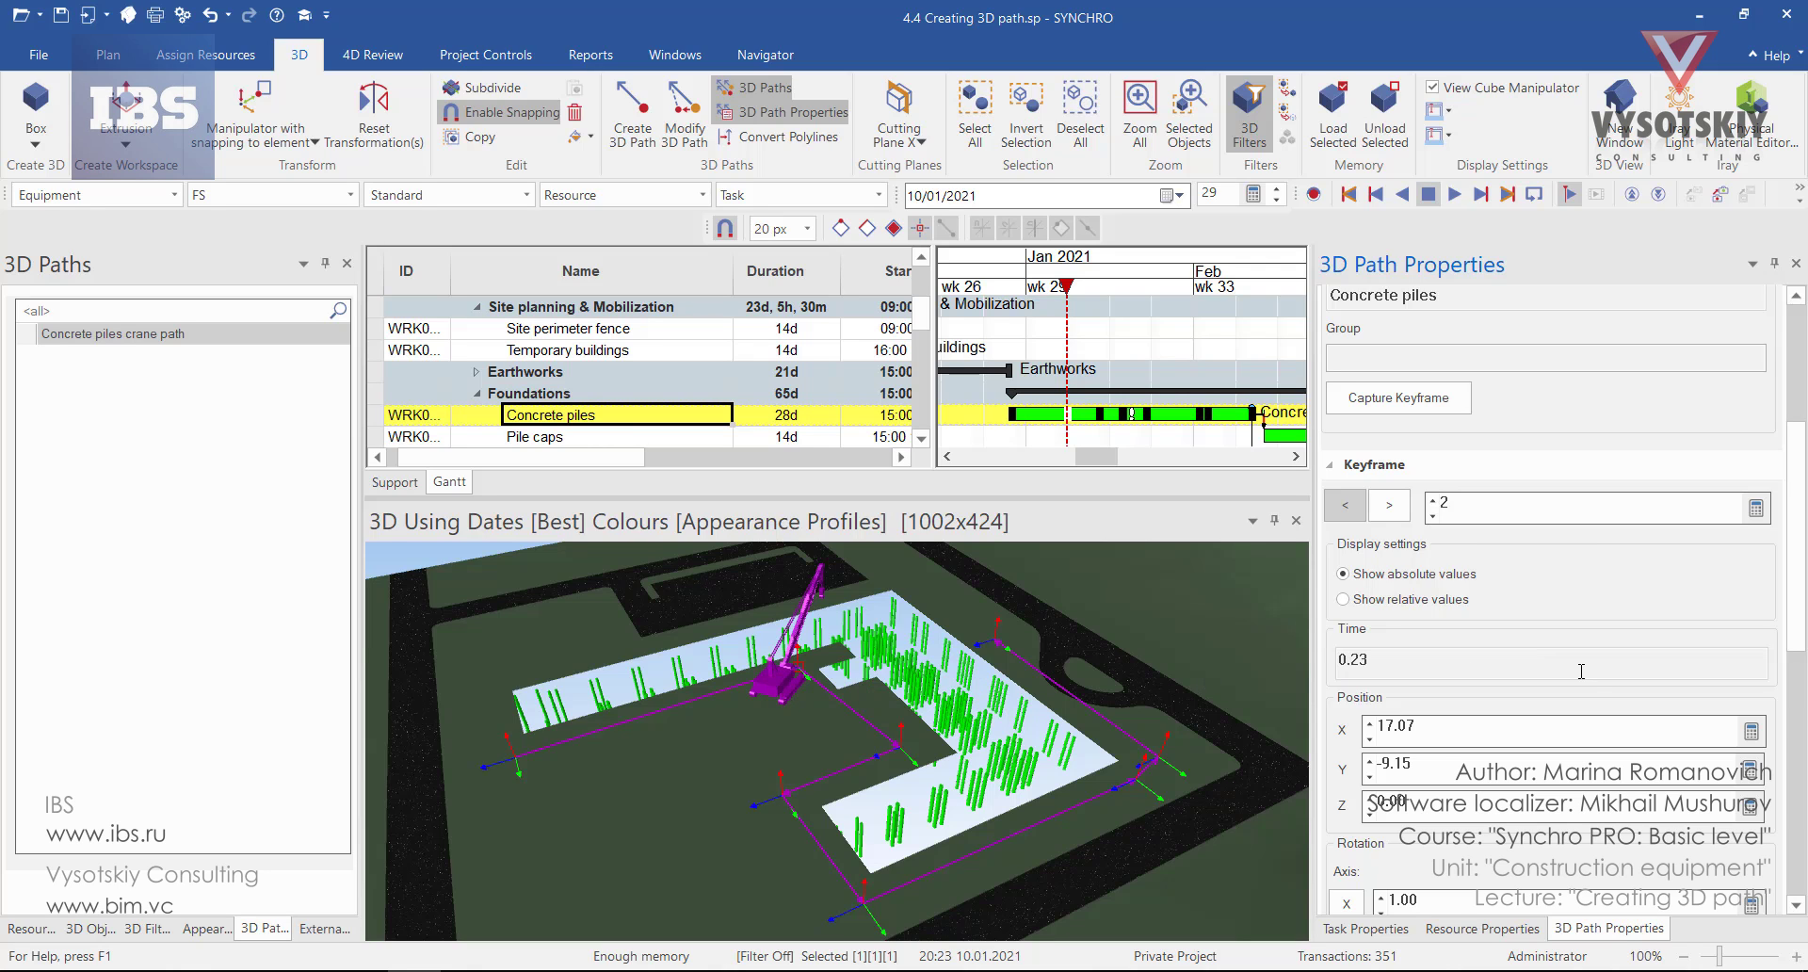
{"action": "left_click_drag", "start_coordinate": [1794, 562], "coordinate": [1805, 741]}
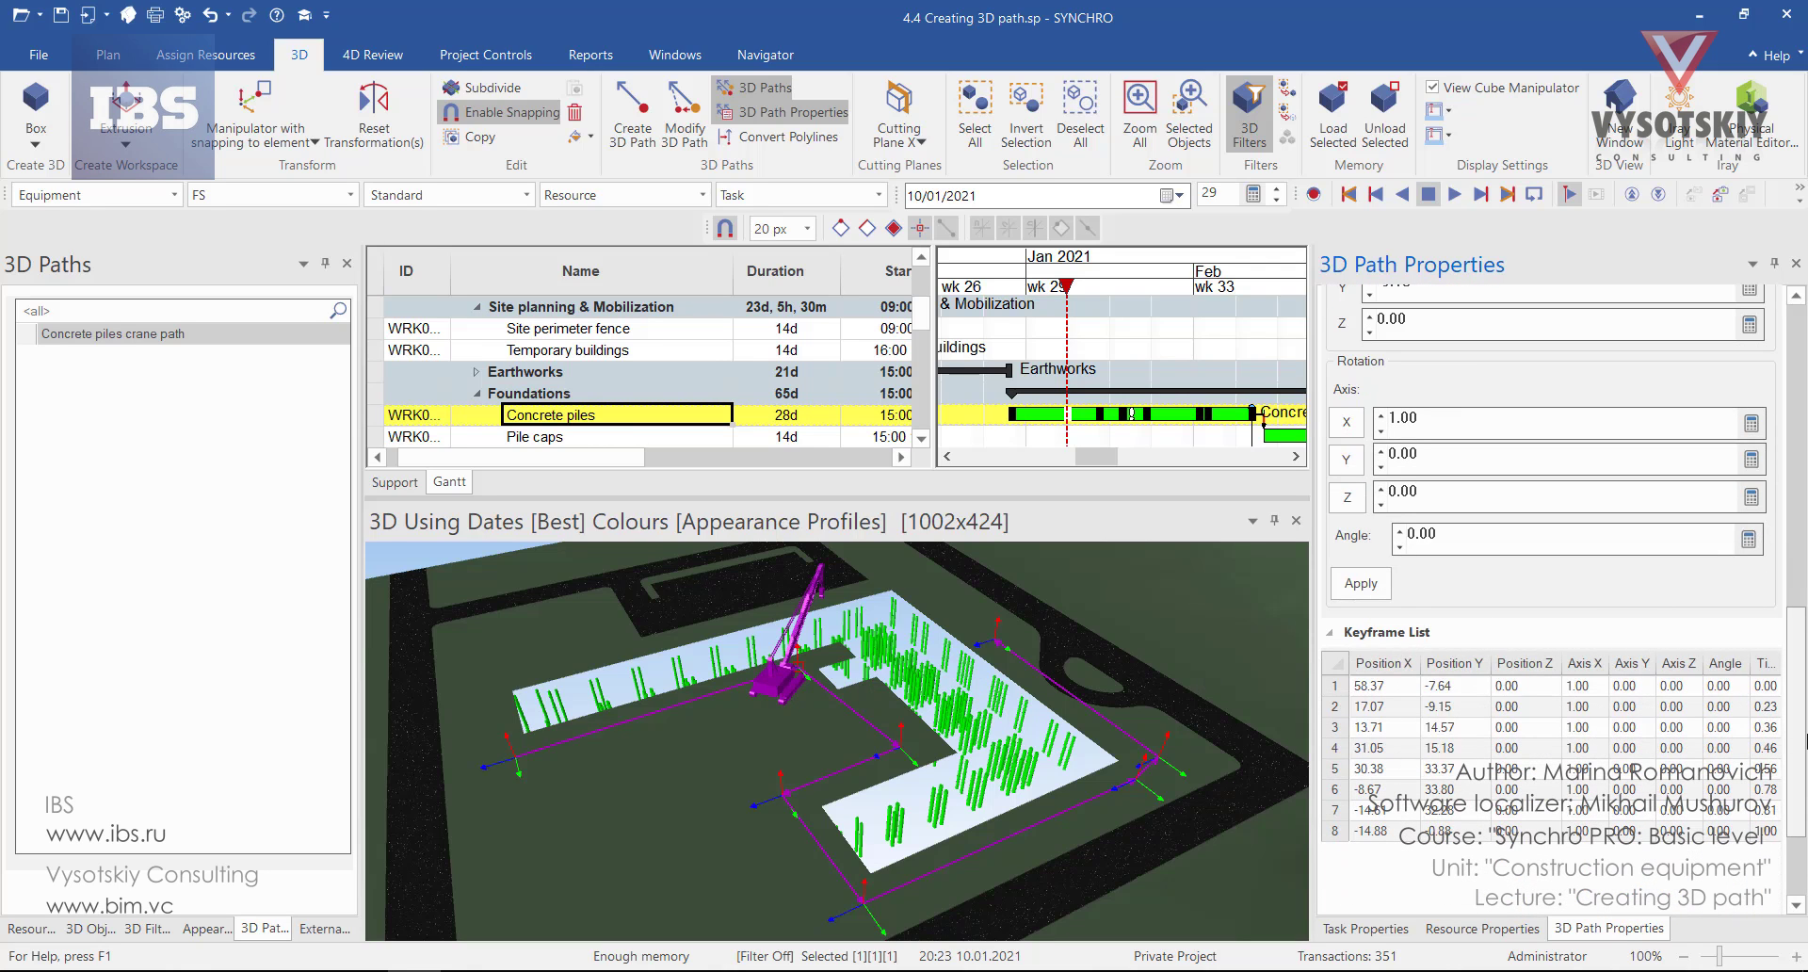
{"action": "left_click", "coordinate": [1337, 687]}
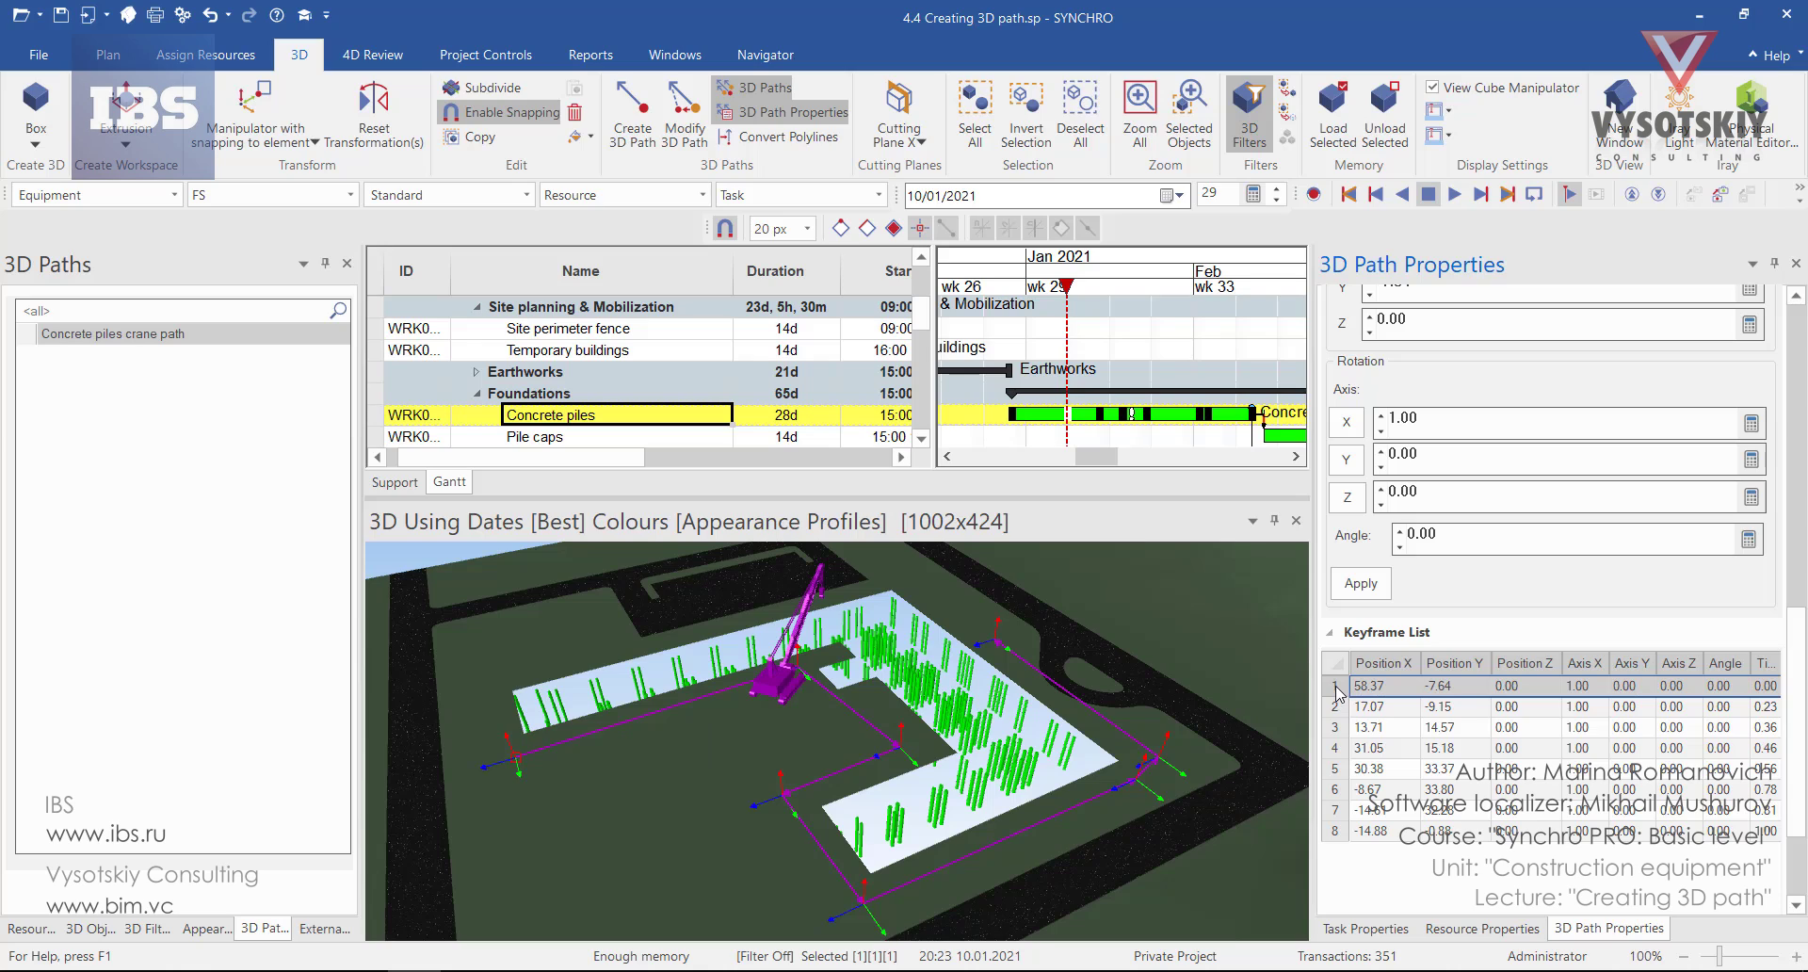
Share row 1's direction to all keyframes by tangent and scrub to preview the crane turning.
{"action": "right_click", "coordinate": [1385, 686]}
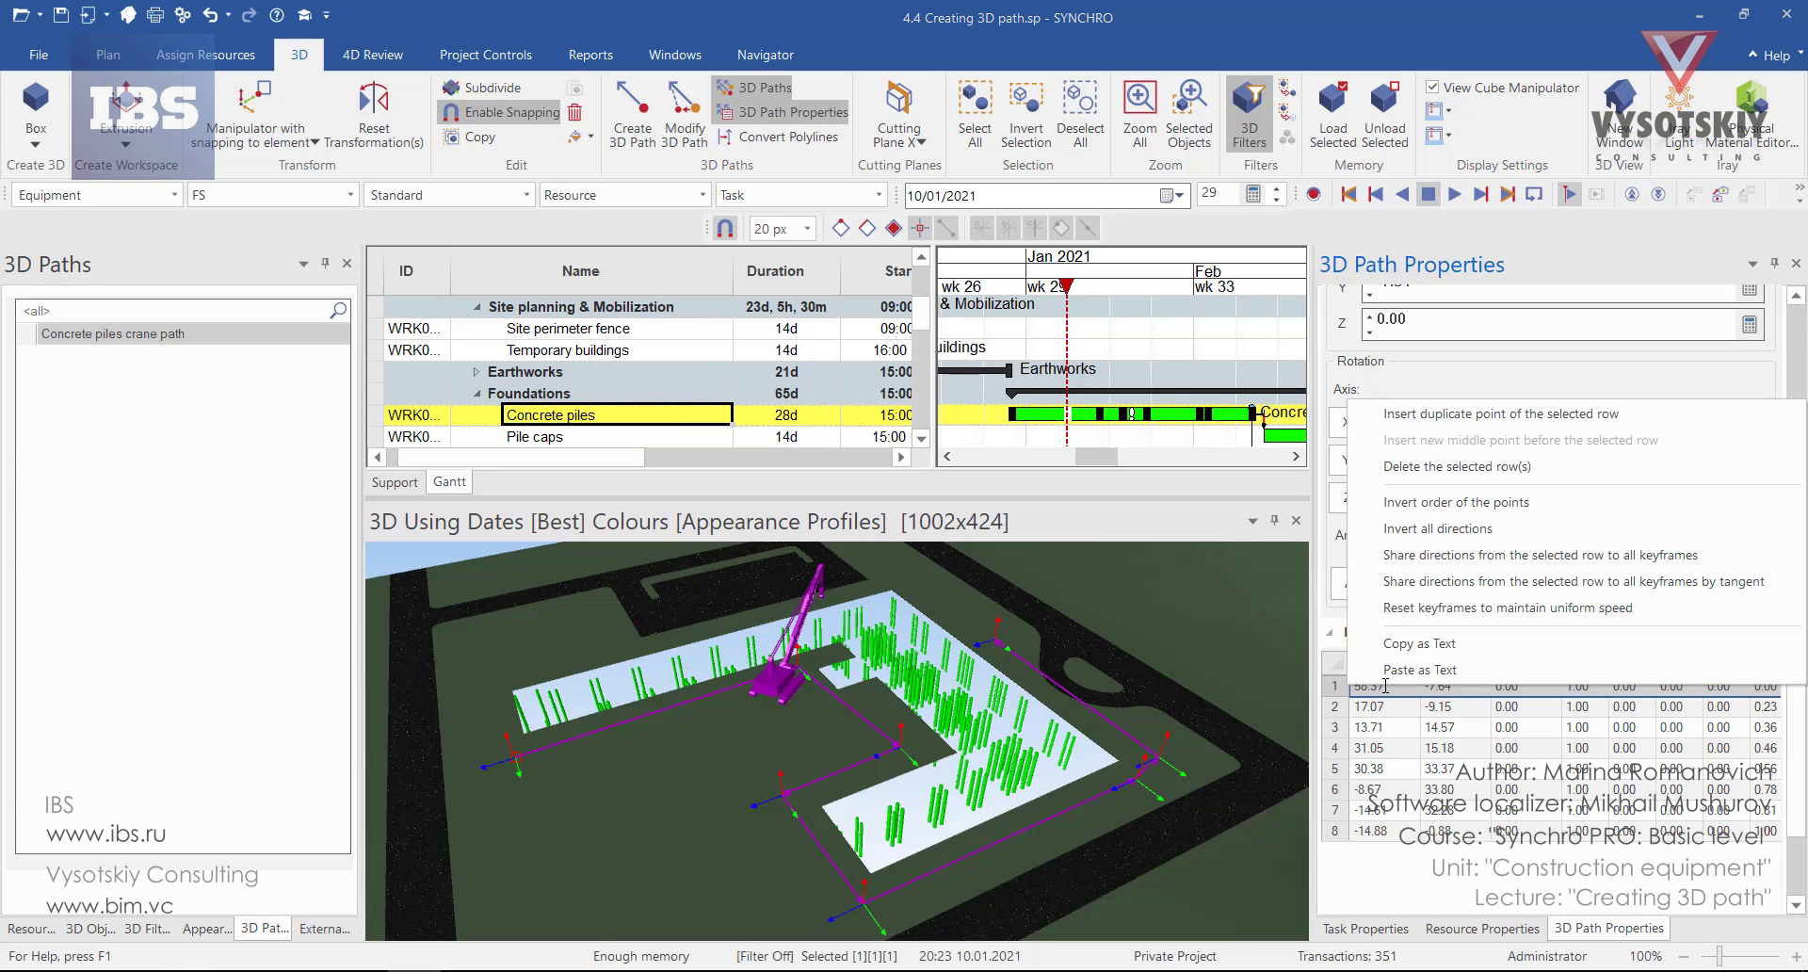
{"action": "left_click", "coordinate": [1477, 593]}
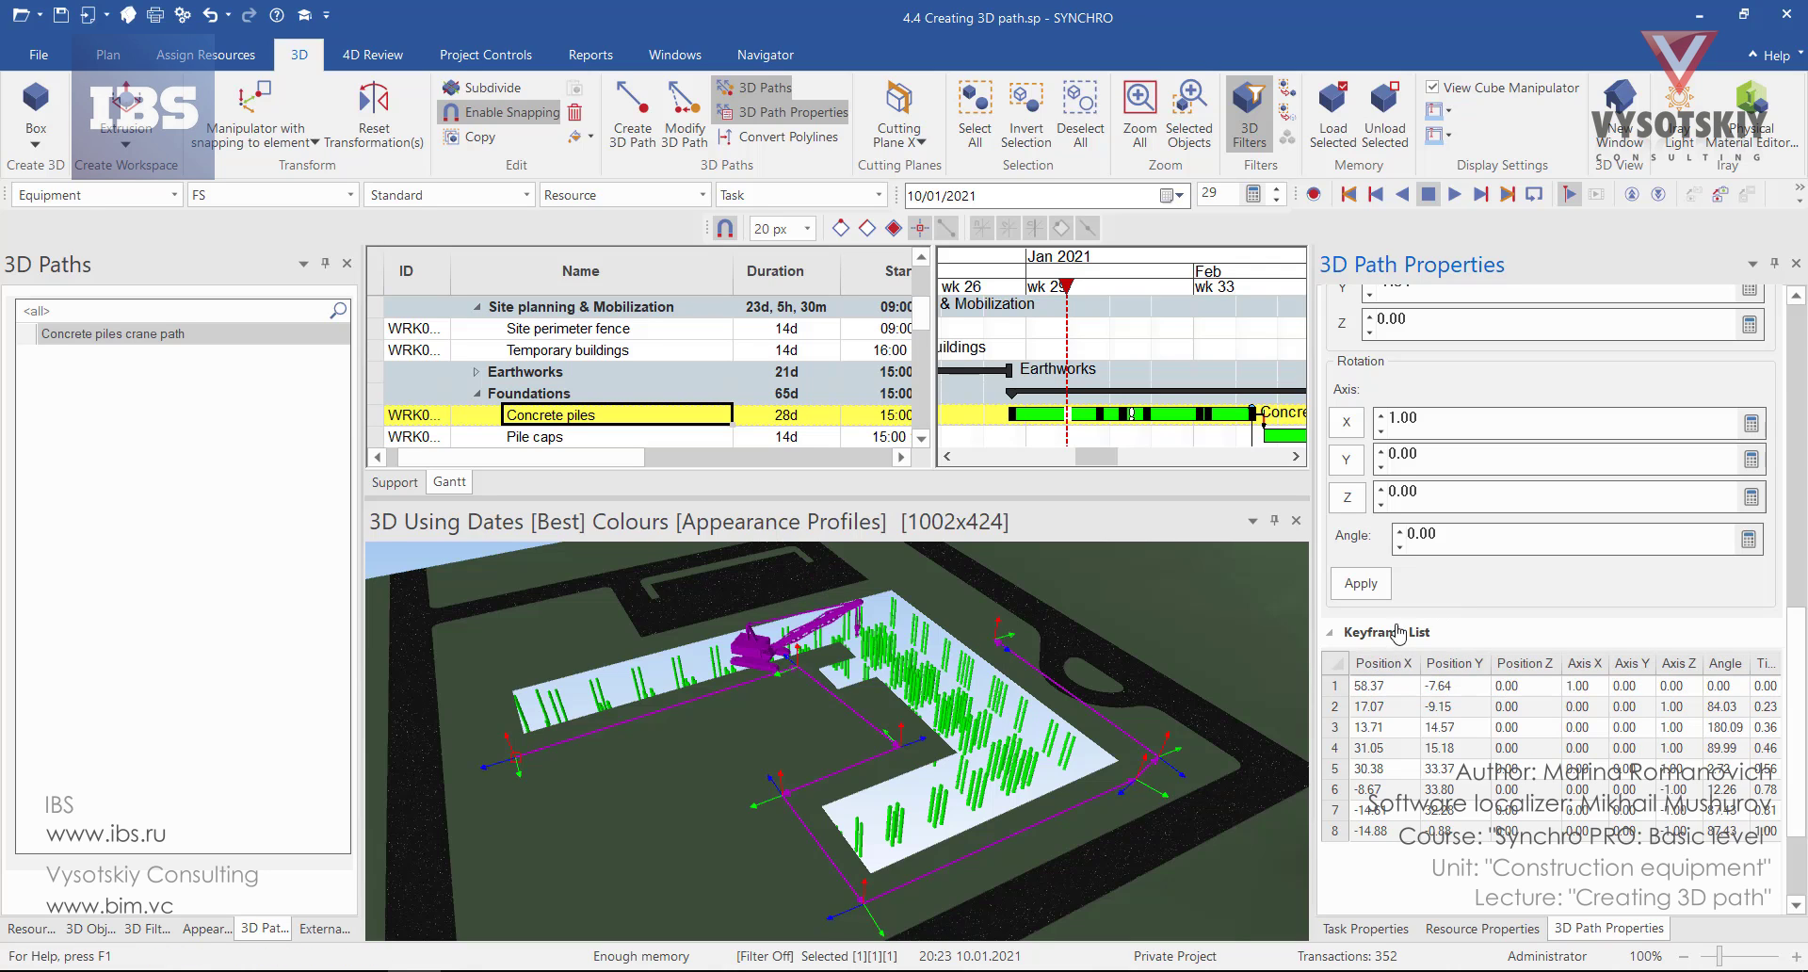
{"action": "mouse_move", "coordinate": [1062, 321]}
{"action": "left_mouse_down"}
{"action": "mouse_move", "coordinate": [1026, 320]}
{"action": "mouse_move", "coordinate": [1246, 369]}
{"action": "mouse_move", "coordinate": [1204, 356]}
{"action": "mouse_move", "coordinate": [1016, 399]}
{"action": "left_mouse_up"}
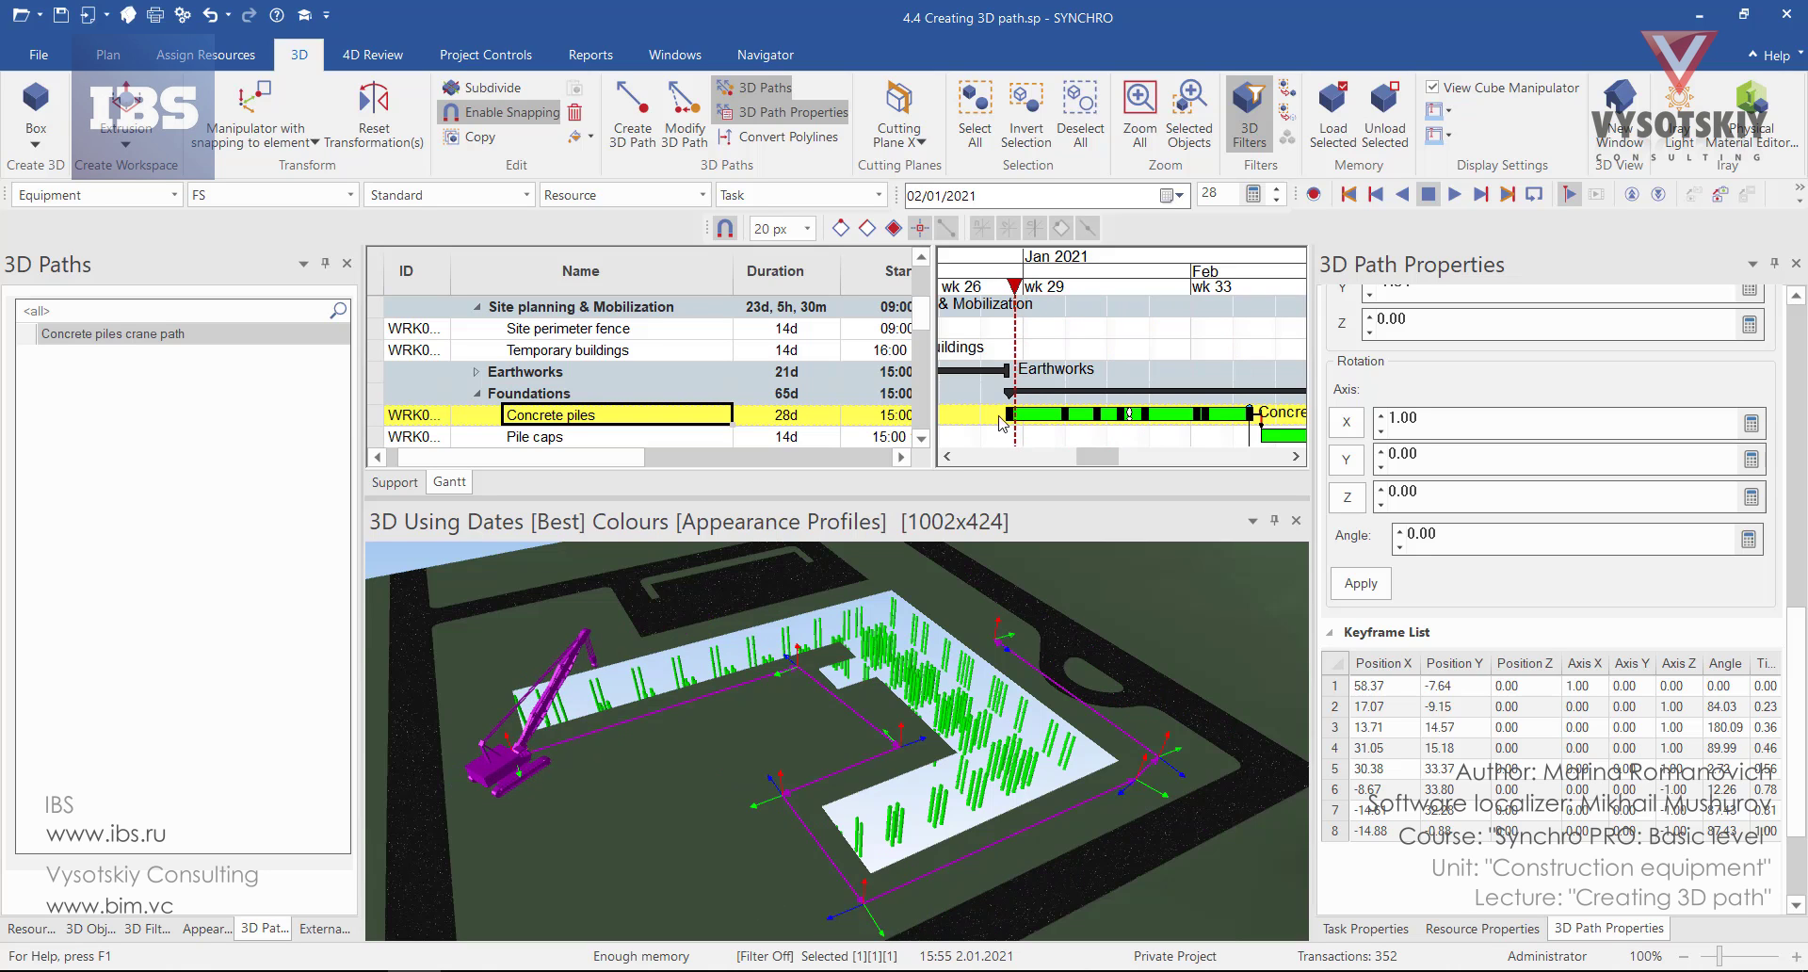
Zoom in on the crane, then step to keyframe 2 and back to keyframe 1.
{"action": "left_click_drag", "start_coordinate": [653, 712], "coordinate": [725, 857]}
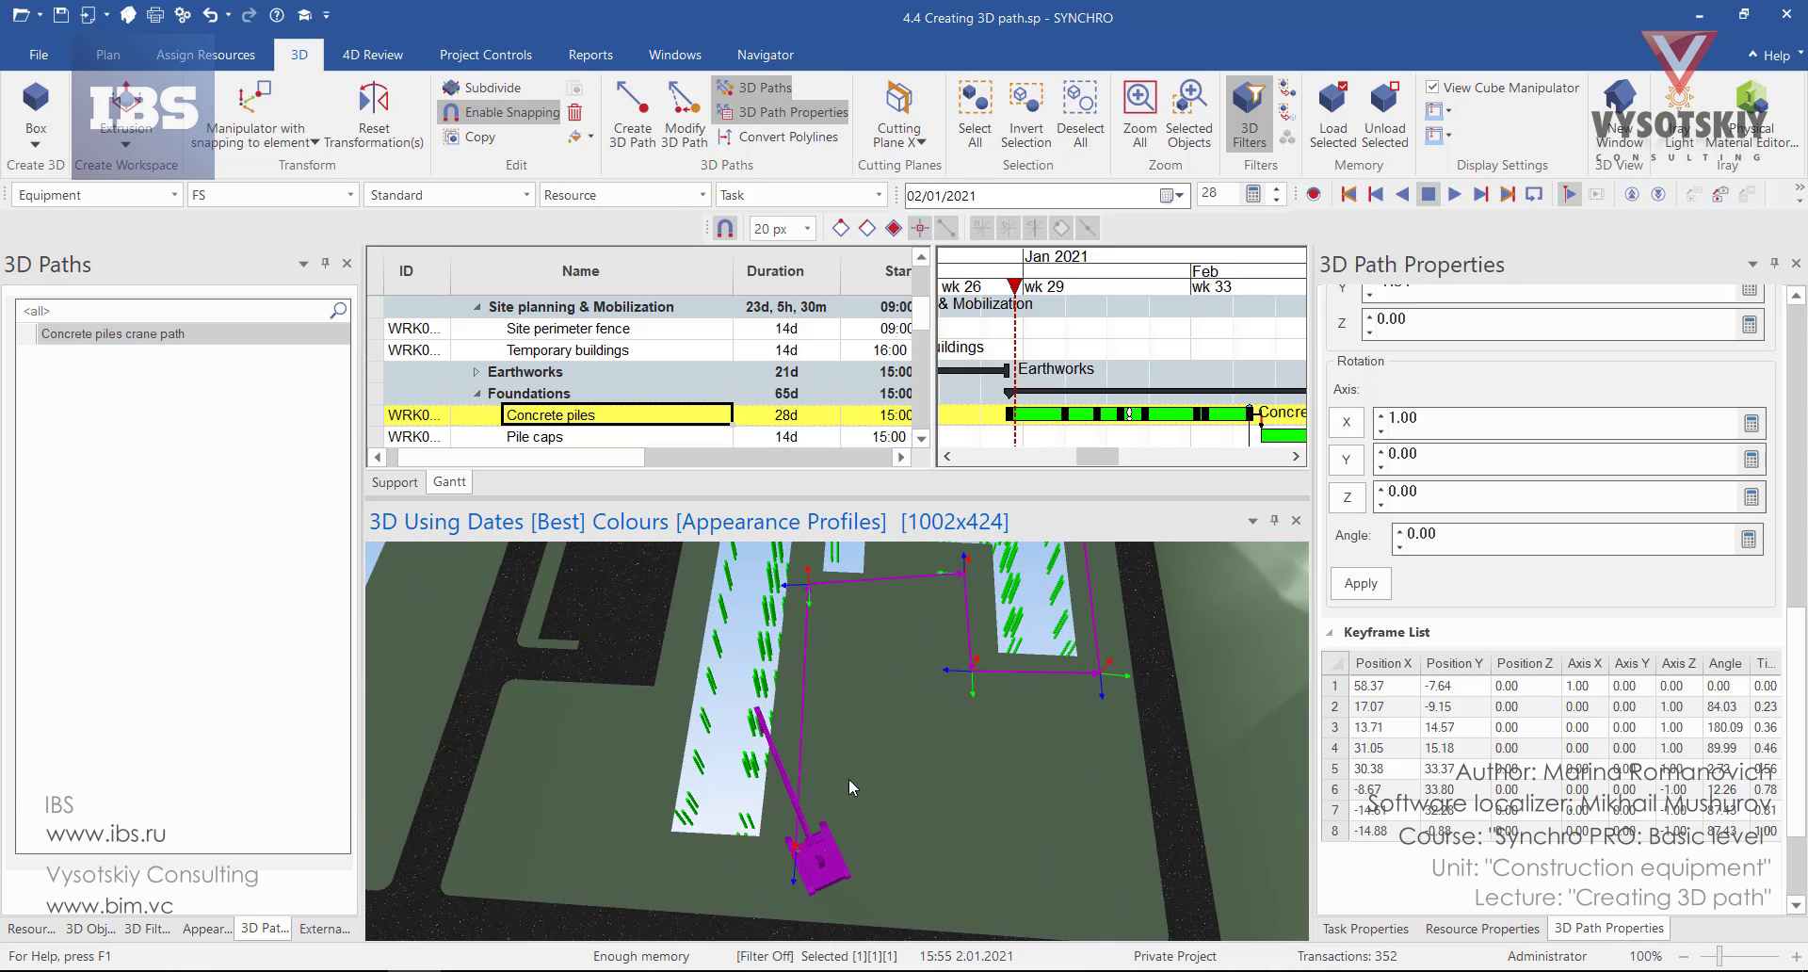
{"action": "scroll", "coordinate": [1797, 648], "scroll_direction": "up", "scroll_amount": 2}
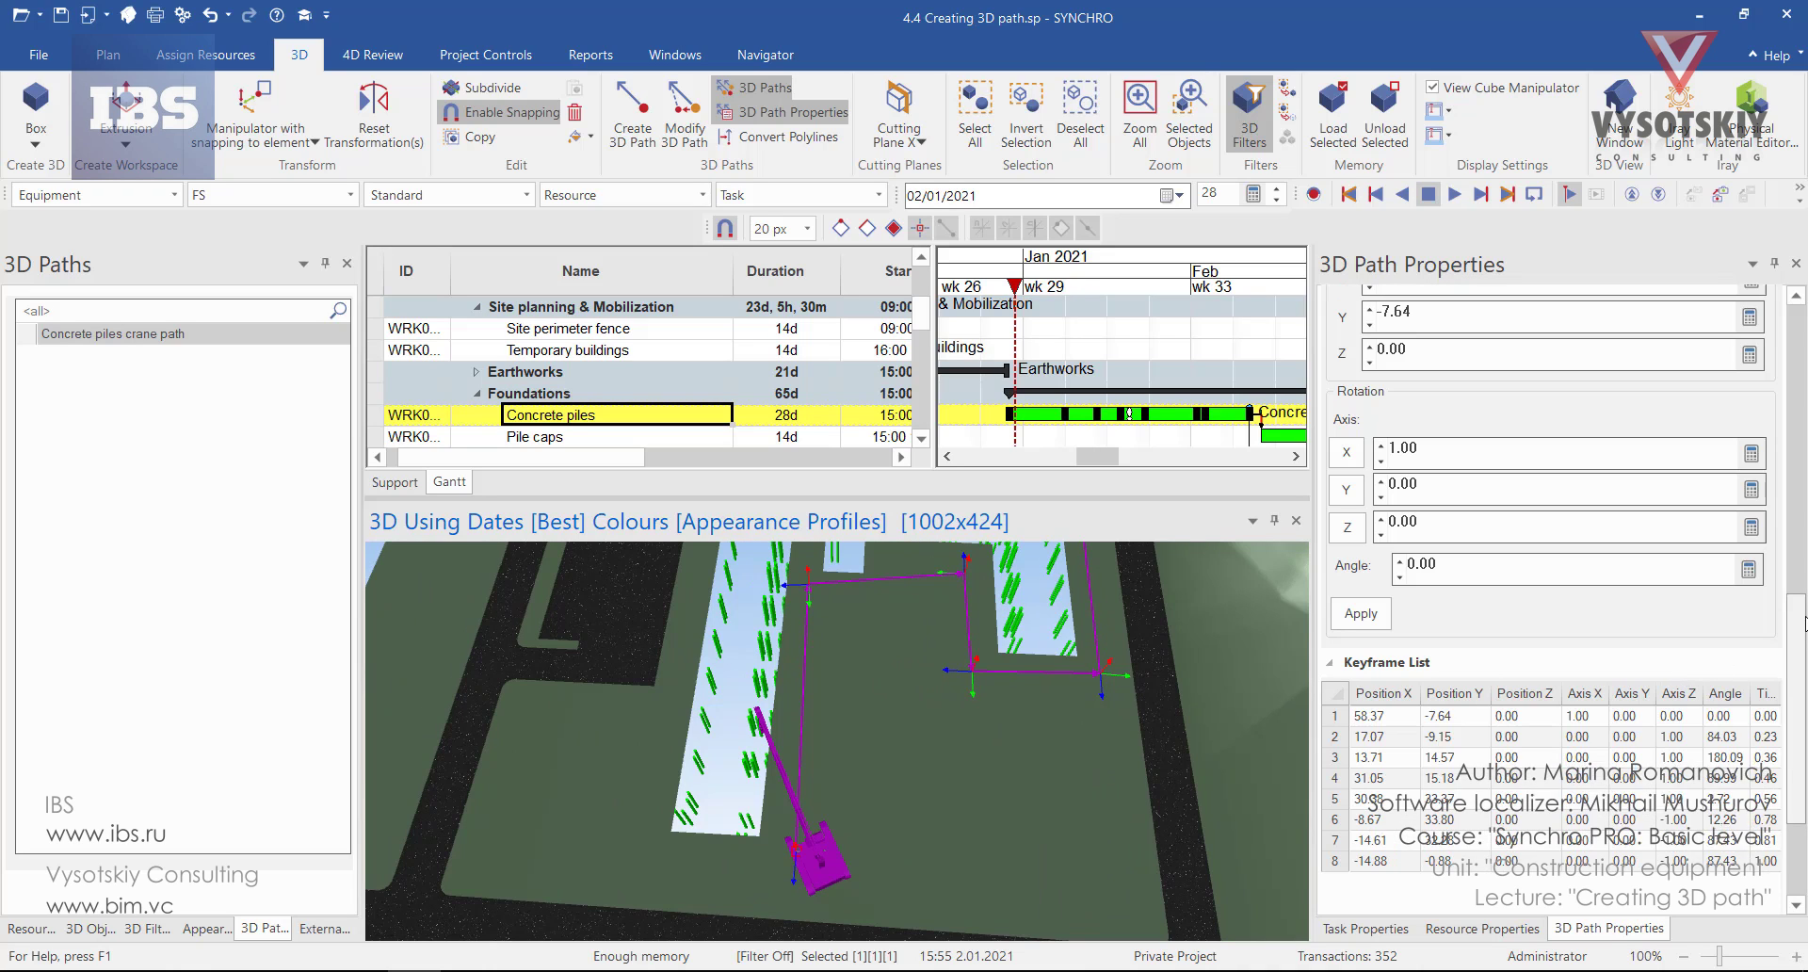
{"action": "left_click_drag", "start_coordinate": [1801, 607], "coordinate": [1799, 352]}
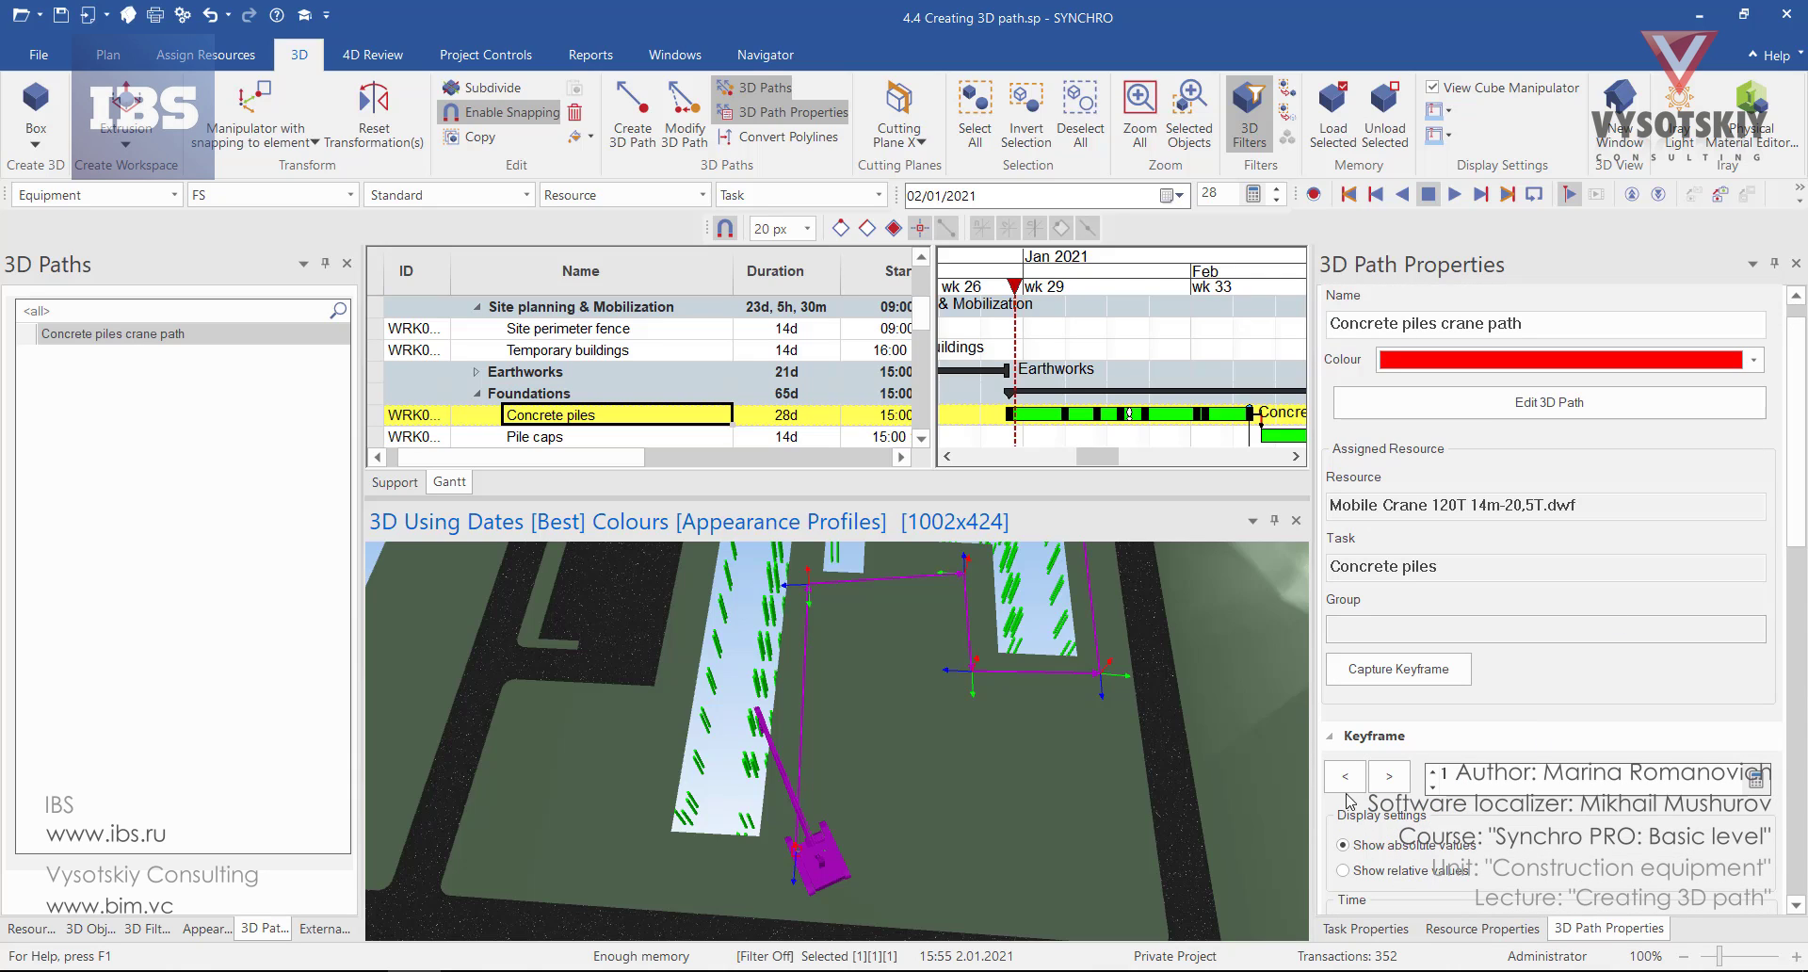
{"action": "left_click", "coordinate": [1380, 784]}
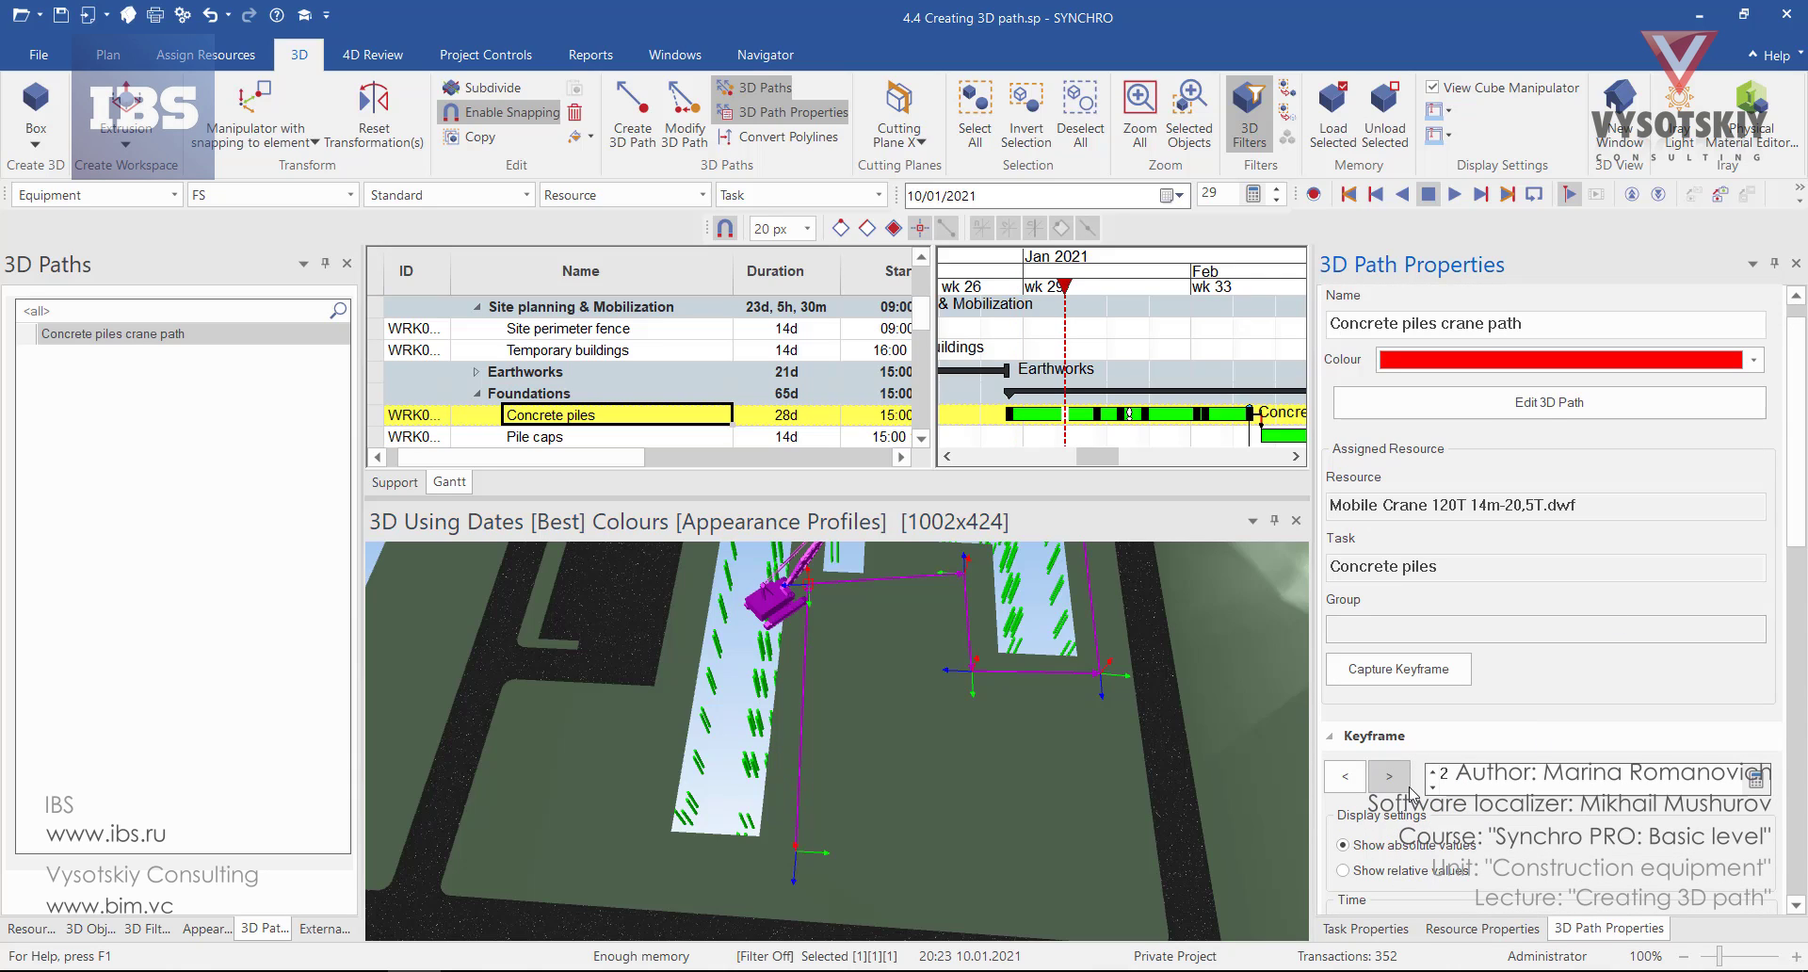
{"action": "left_click", "coordinate": [1347, 783]}
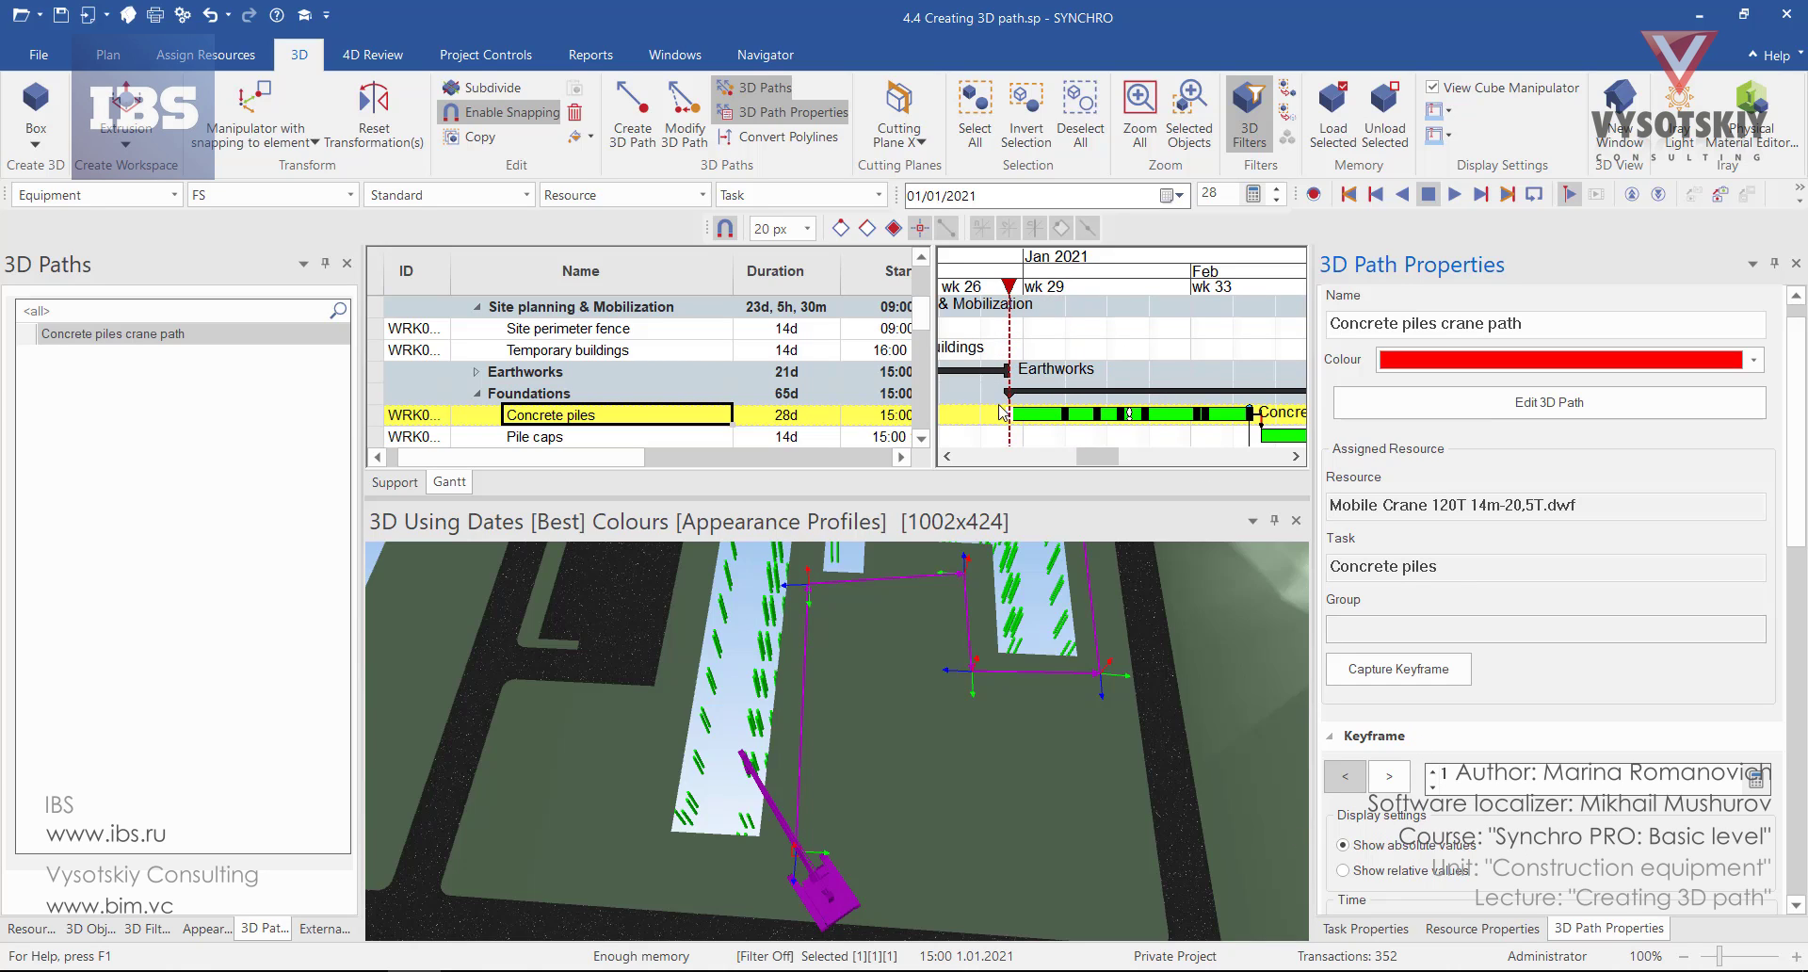
Rotate the crane to a new heading at keyframe 1, capture it, preview, and return to keyframe 1.
{"action": "right_click", "coordinate": [1495, 815]}
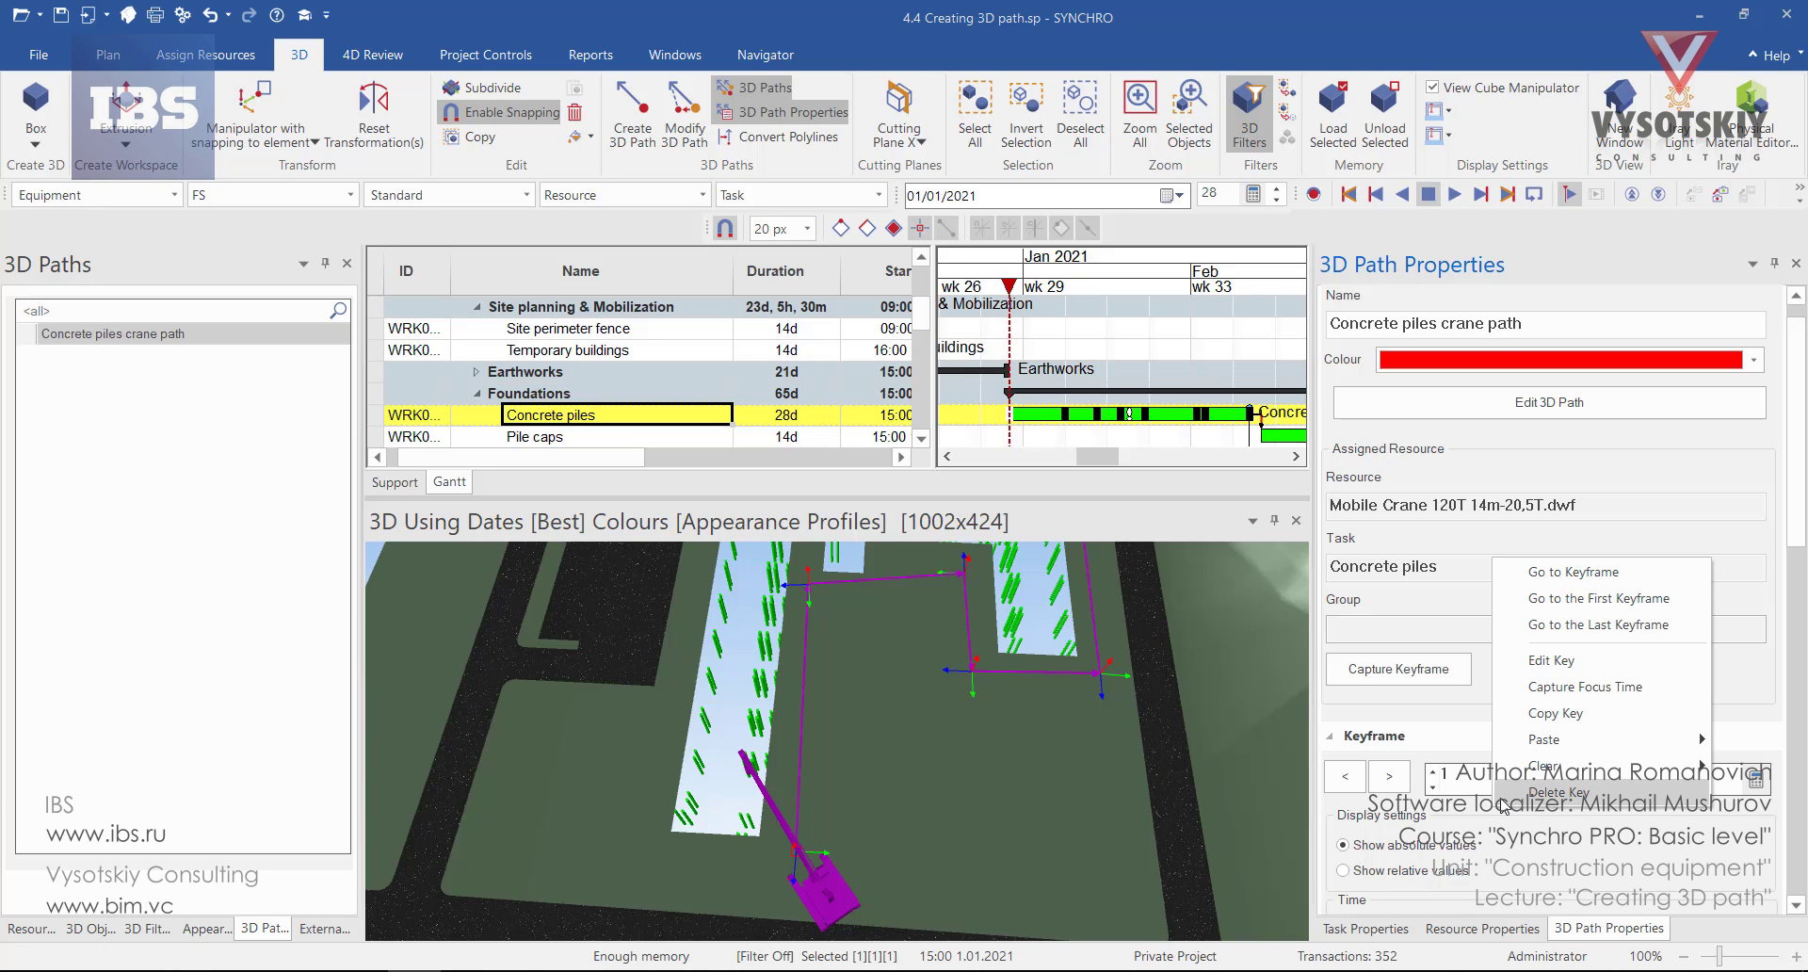
{"action": "left_click", "coordinate": [1565, 661]}
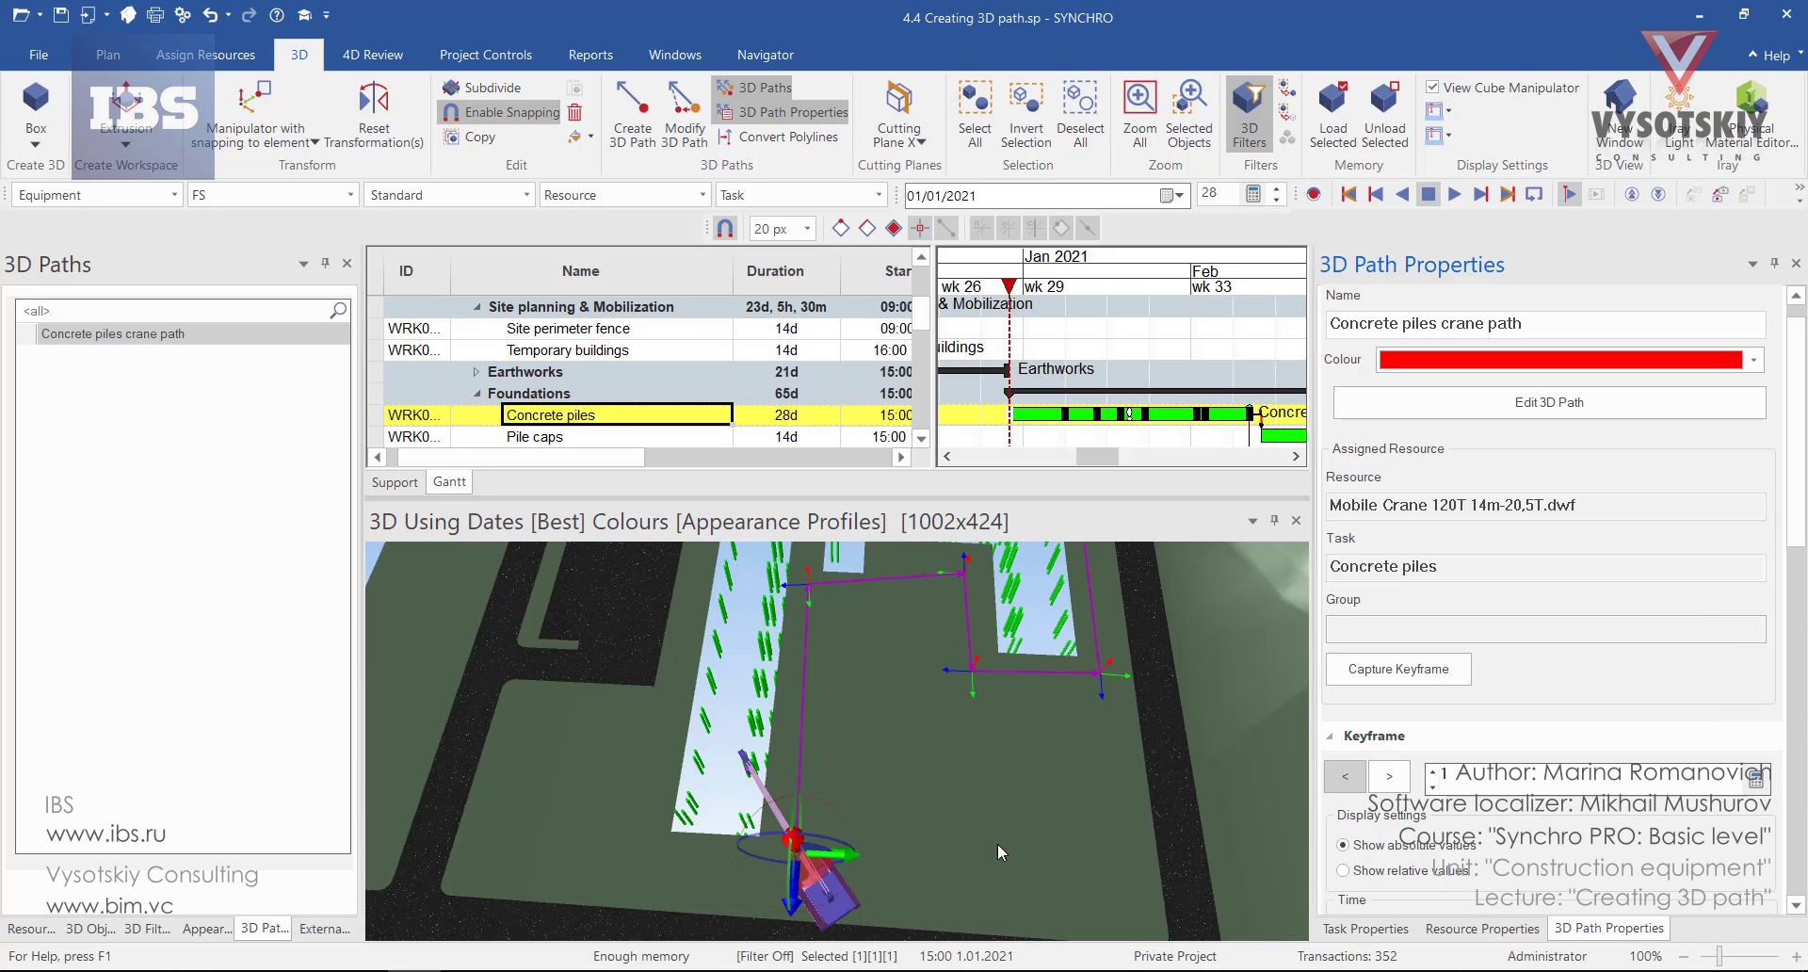
{"action": "middle_click_drag", "start_coordinate": [997, 844], "coordinate": [811, 857]}
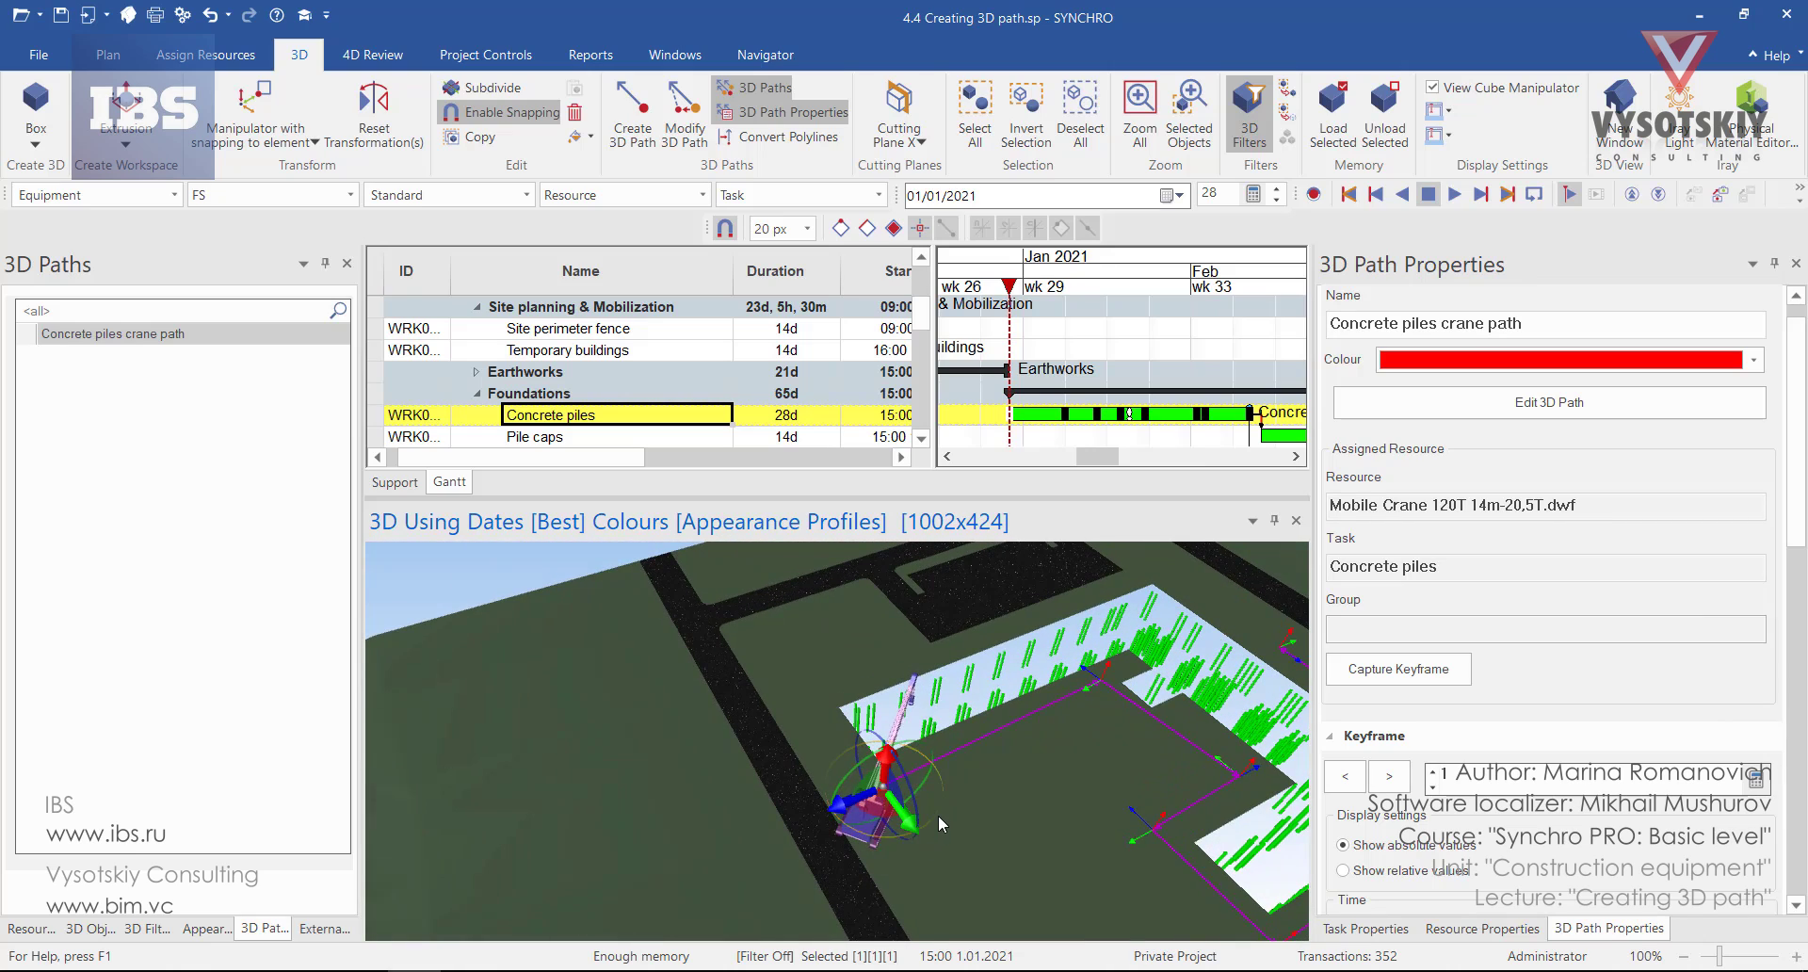
{"action": "mouse_move", "coordinate": [938, 816]}
{"action": "left_mouse_down"}
{"action": "mouse_move", "coordinate": [991, 749]}
{"action": "mouse_move", "coordinate": [963, 804]}
{"action": "left_mouse_up"}
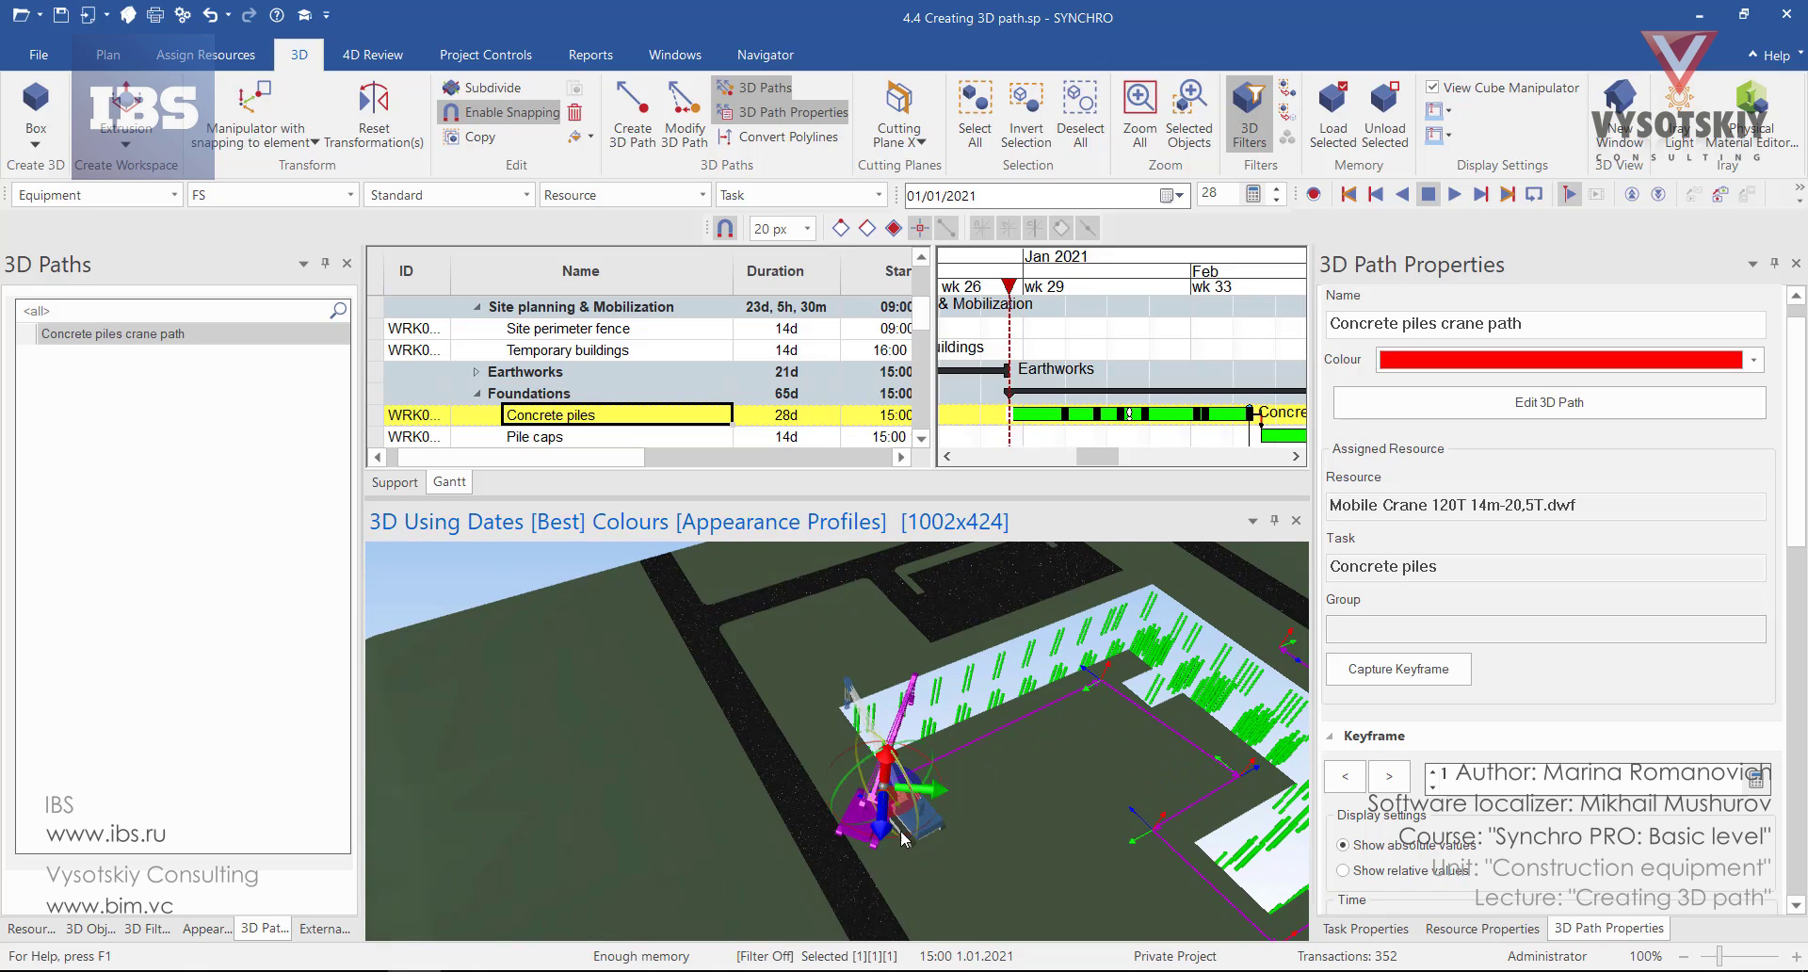
{"action": "left_click", "coordinate": [1399, 669]}
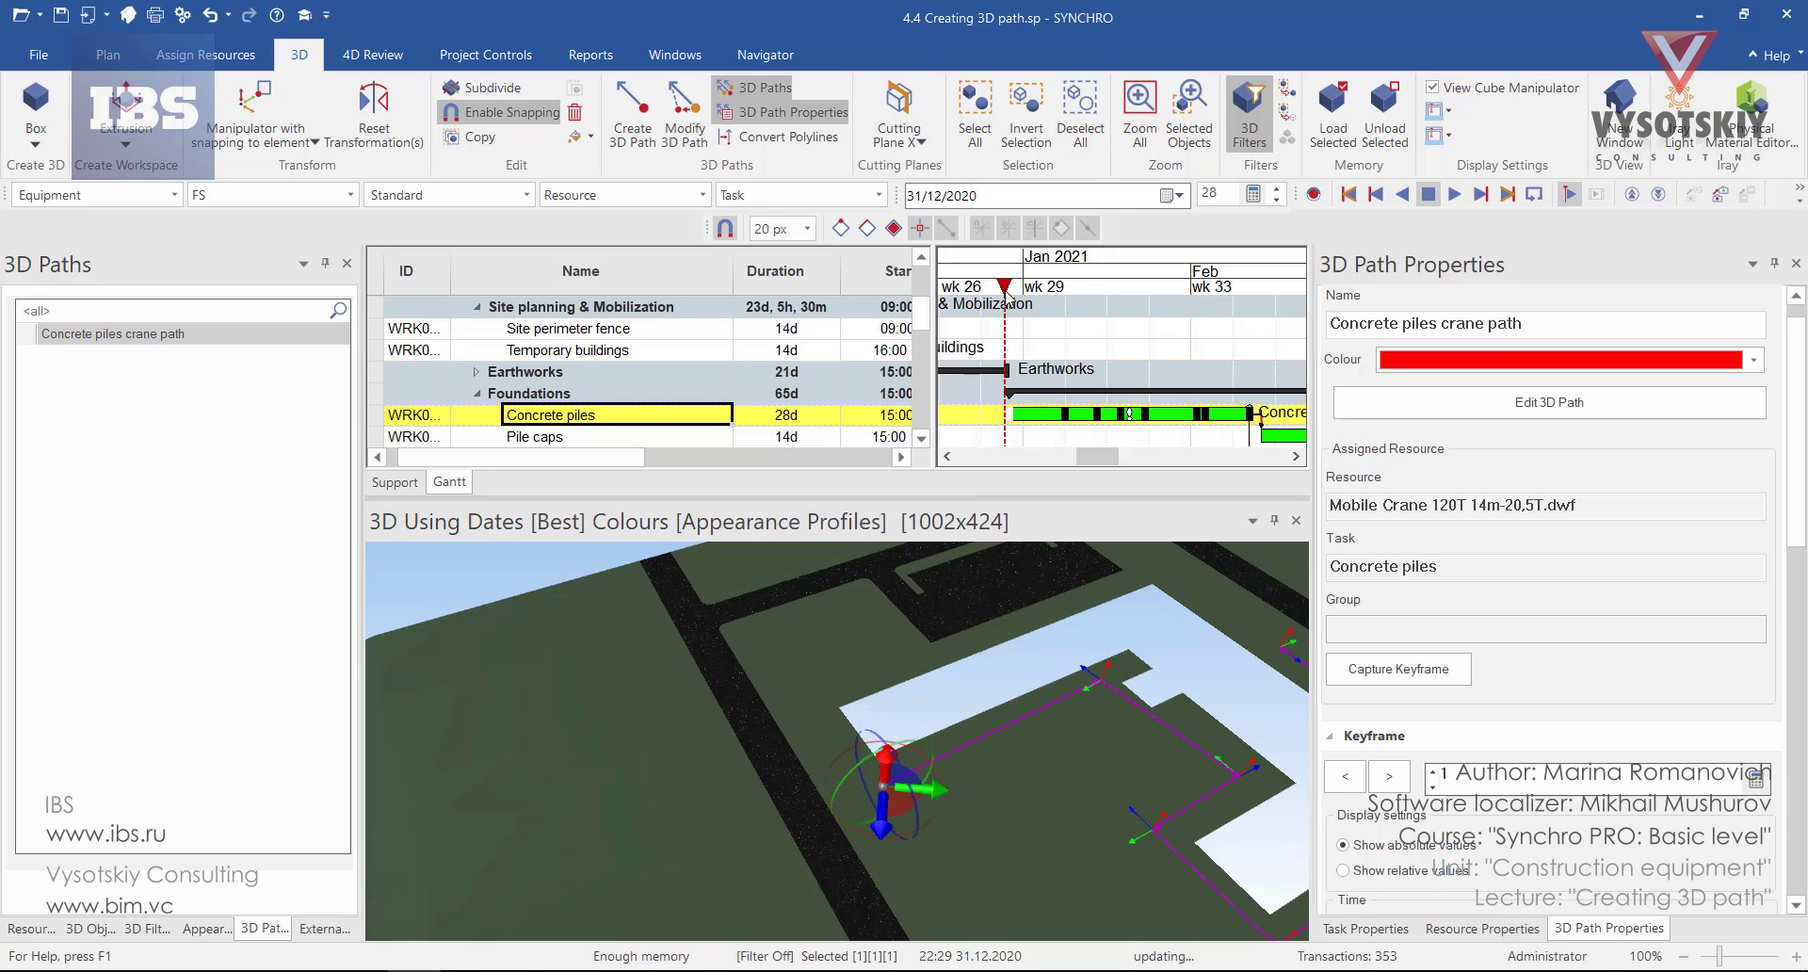
{"action": "mouse_move", "coordinate": [1009, 300]}
{"action": "left_mouse_down"}
{"action": "mouse_move", "coordinate": [1069, 344]}
{"action": "mouse_move", "coordinate": [1048, 355]}
{"action": "left_mouse_up"}
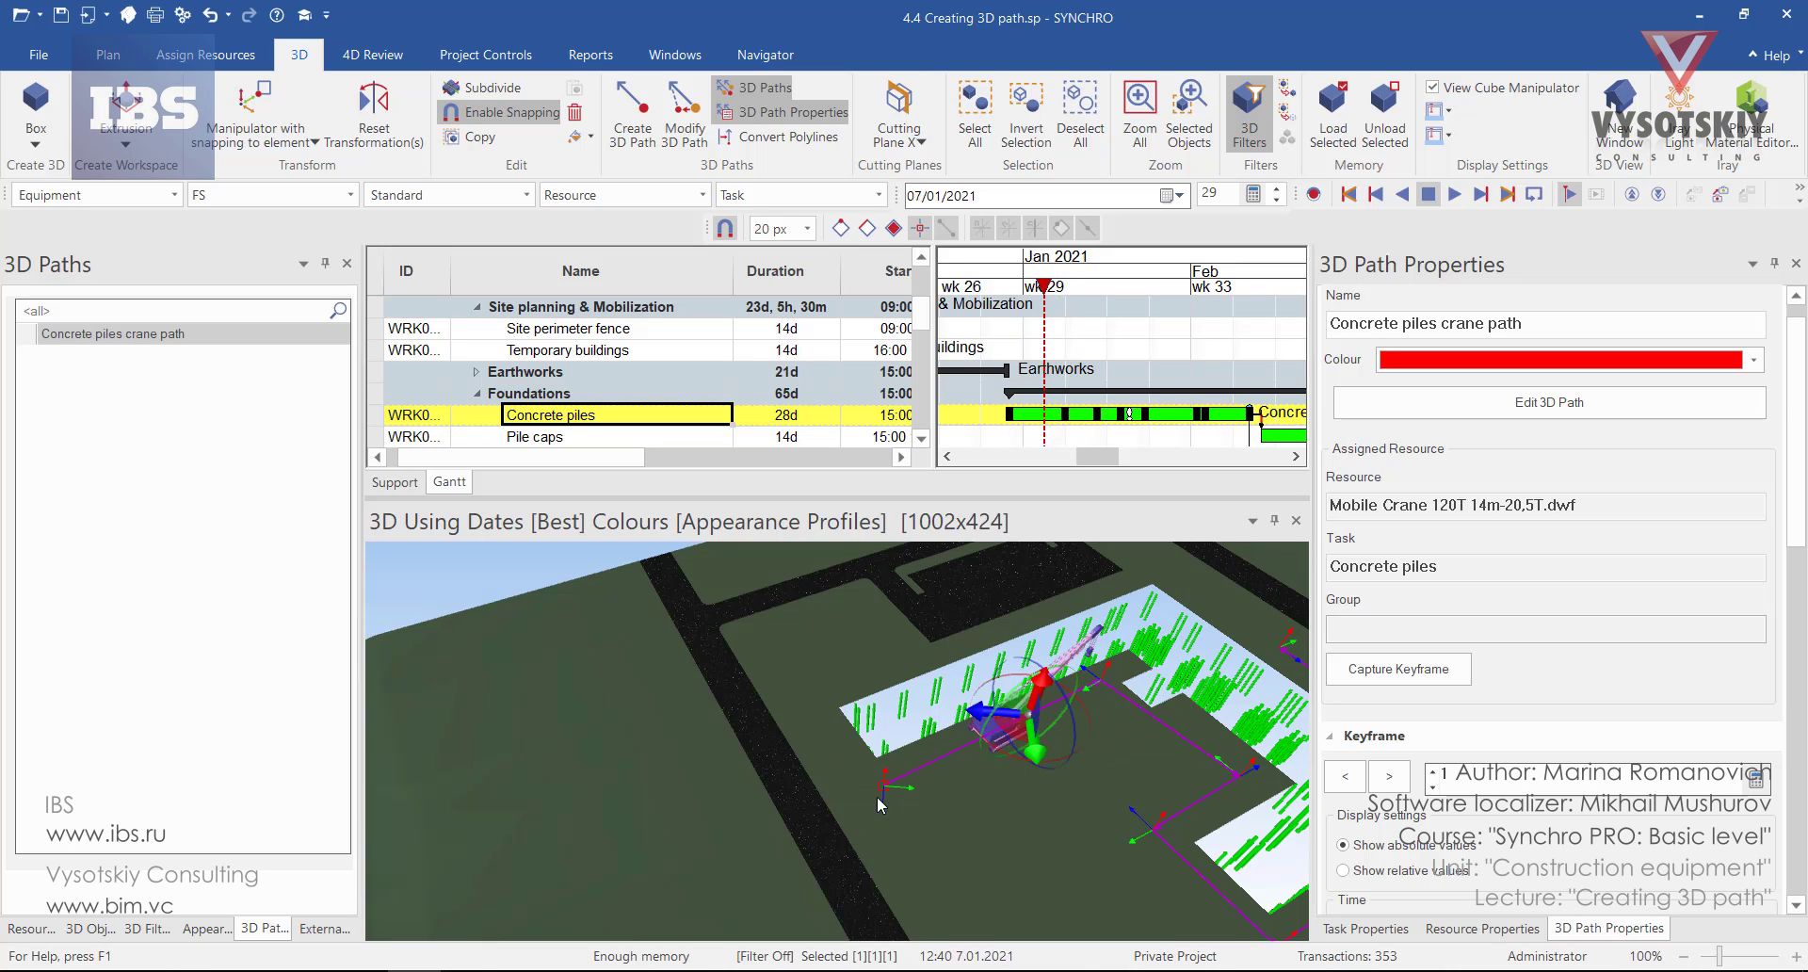
{"action": "left_click", "coordinate": [1345, 775]}
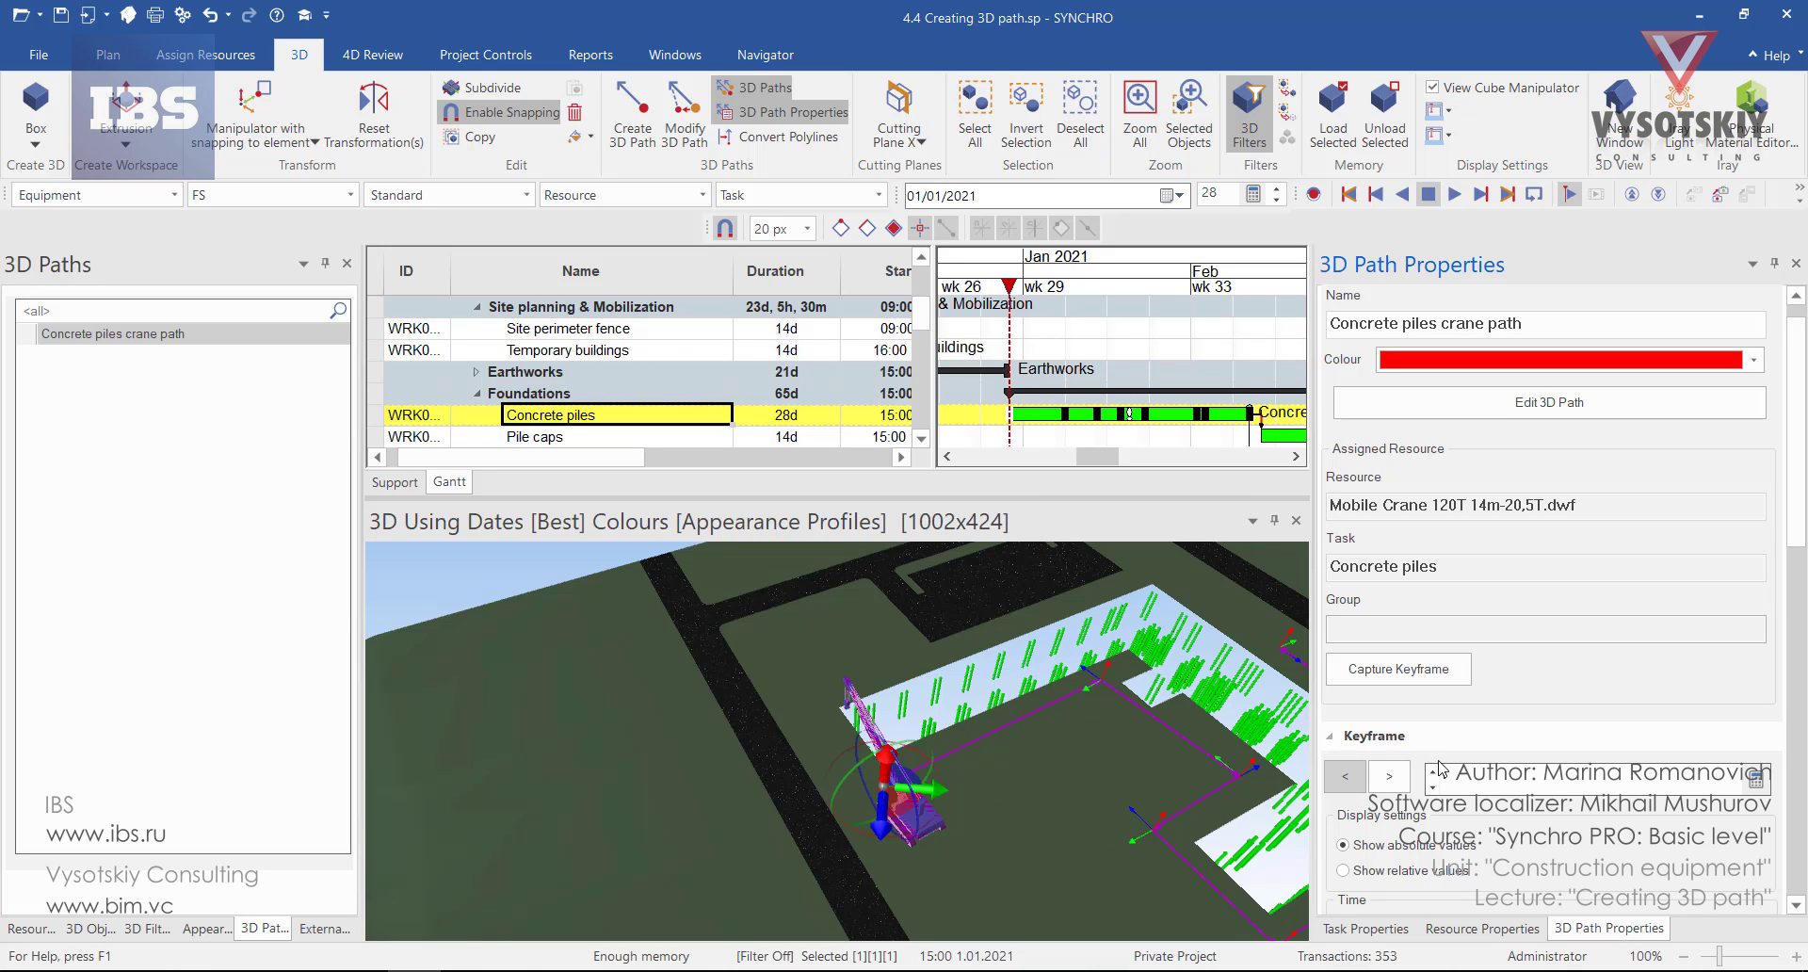
Copy keyframe 1 and paste only its rotation onto keyframe 2.
{"action": "right_click", "coordinate": [1489, 812]}
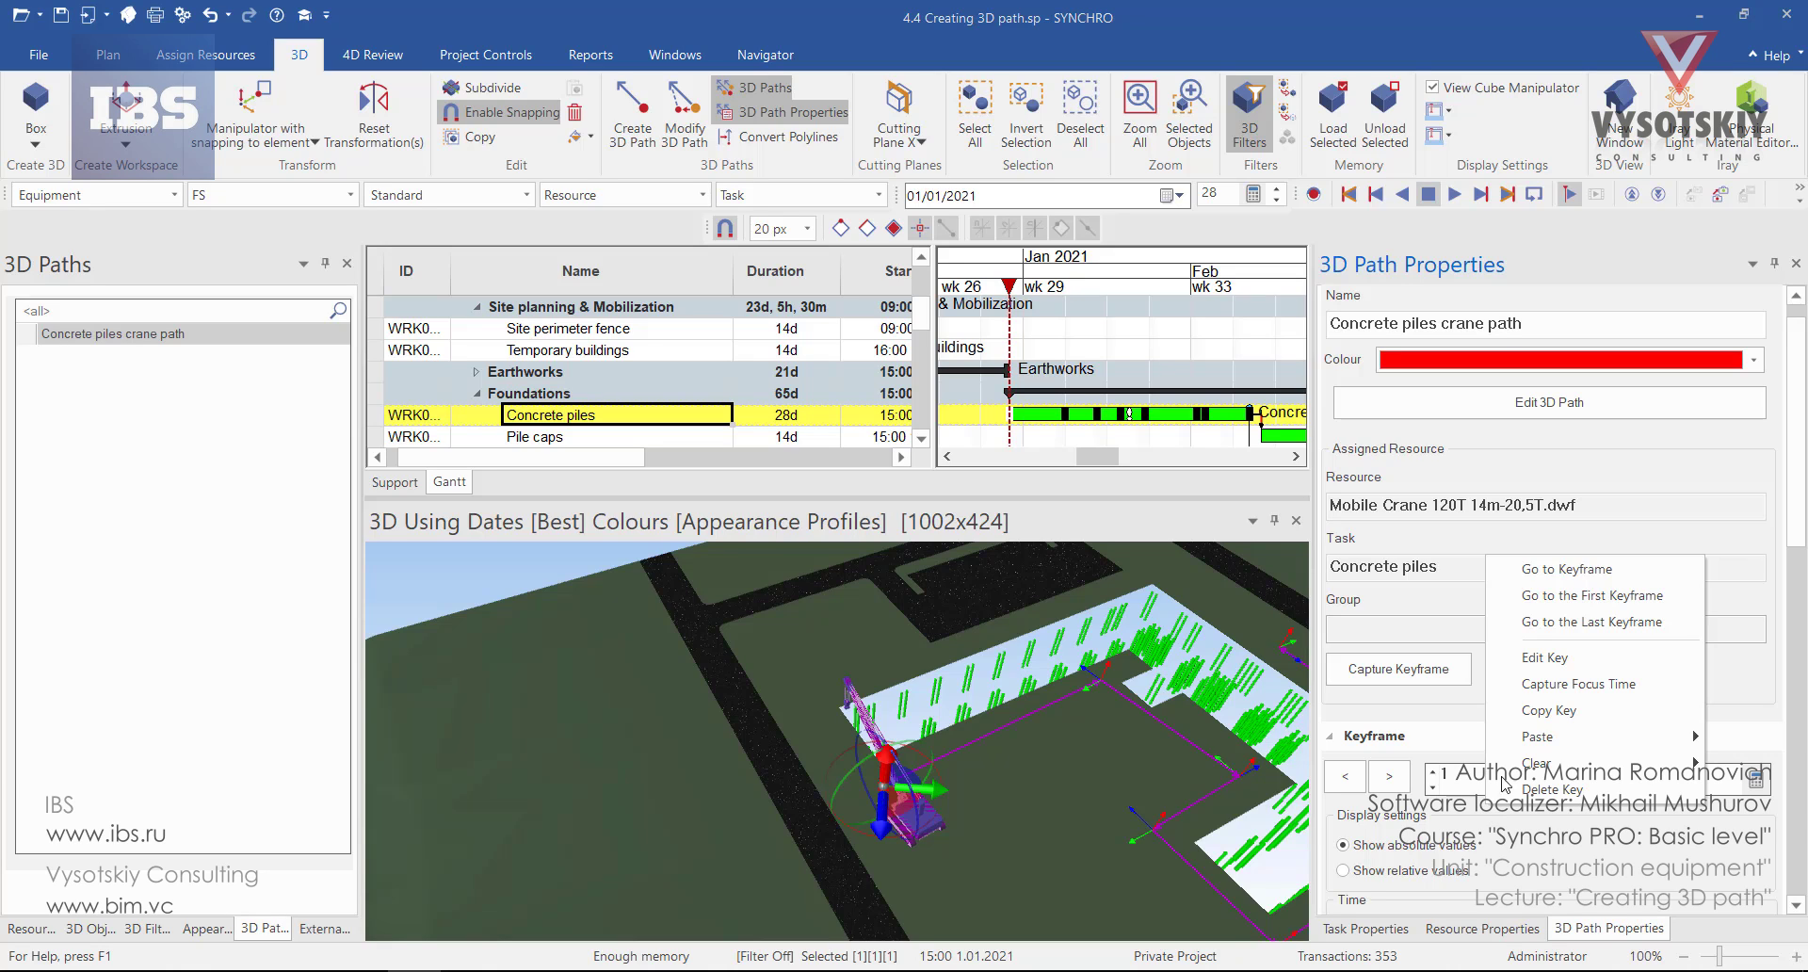
{"action": "left_click", "coordinate": [1545, 712]}
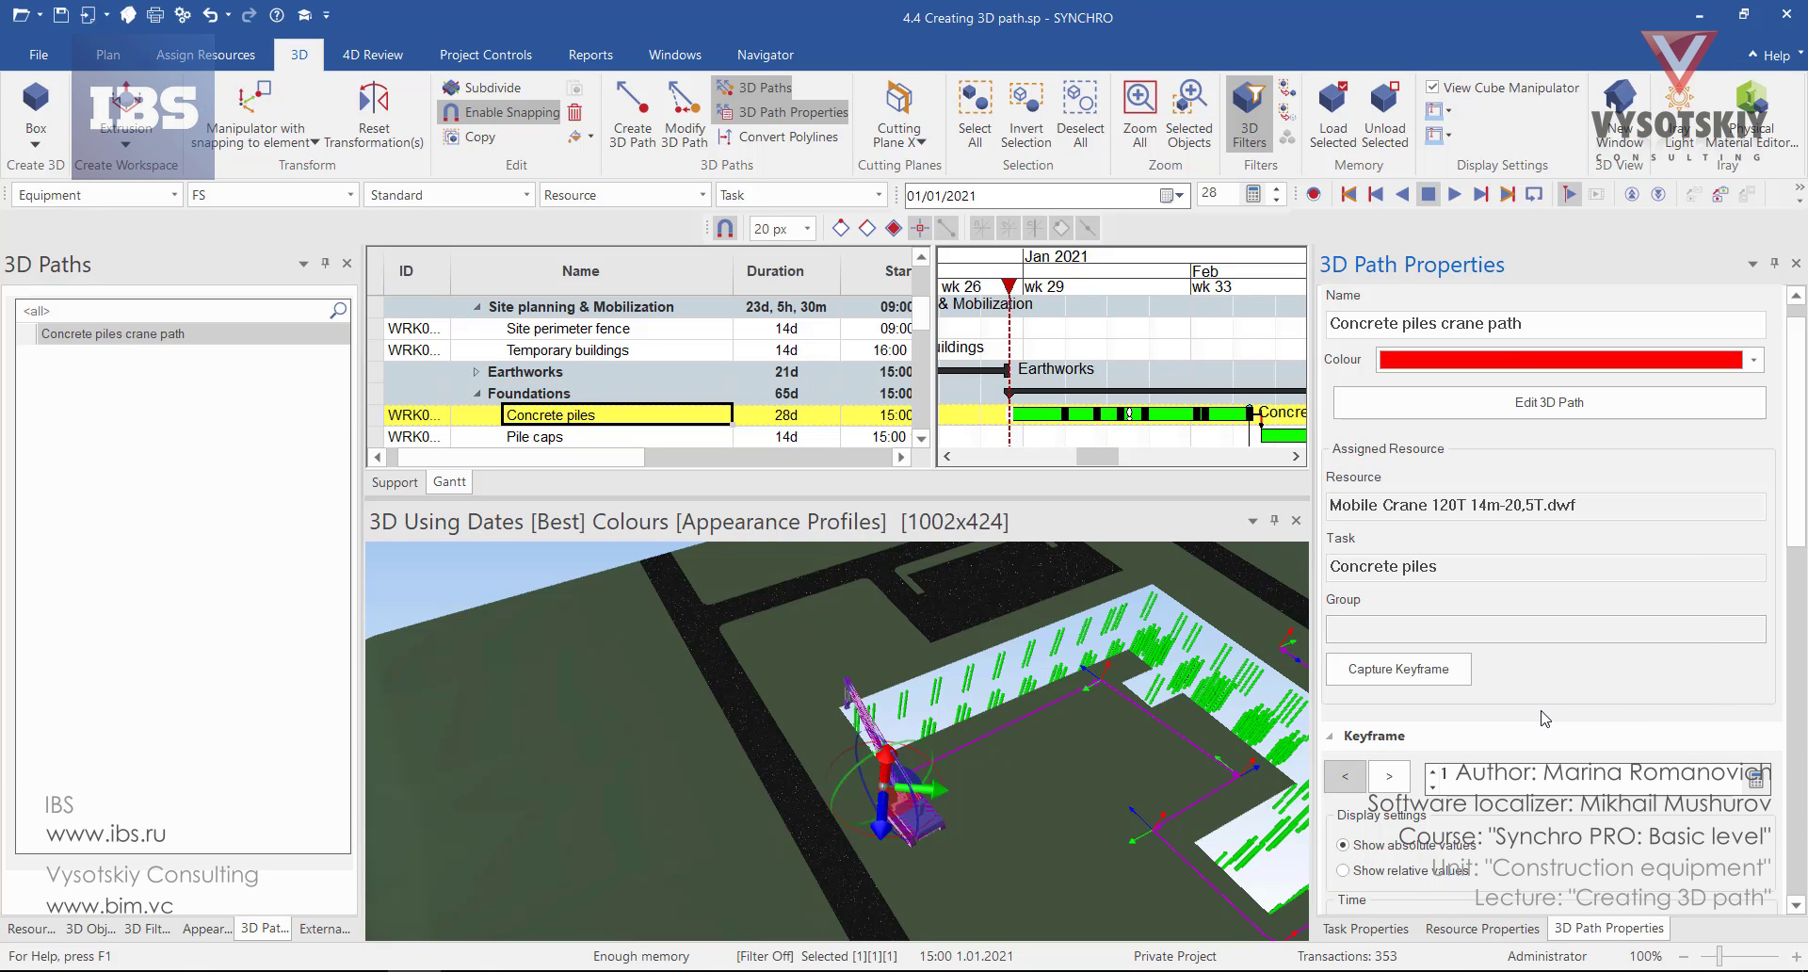
{"action": "left_click", "coordinate": [1389, 778]}
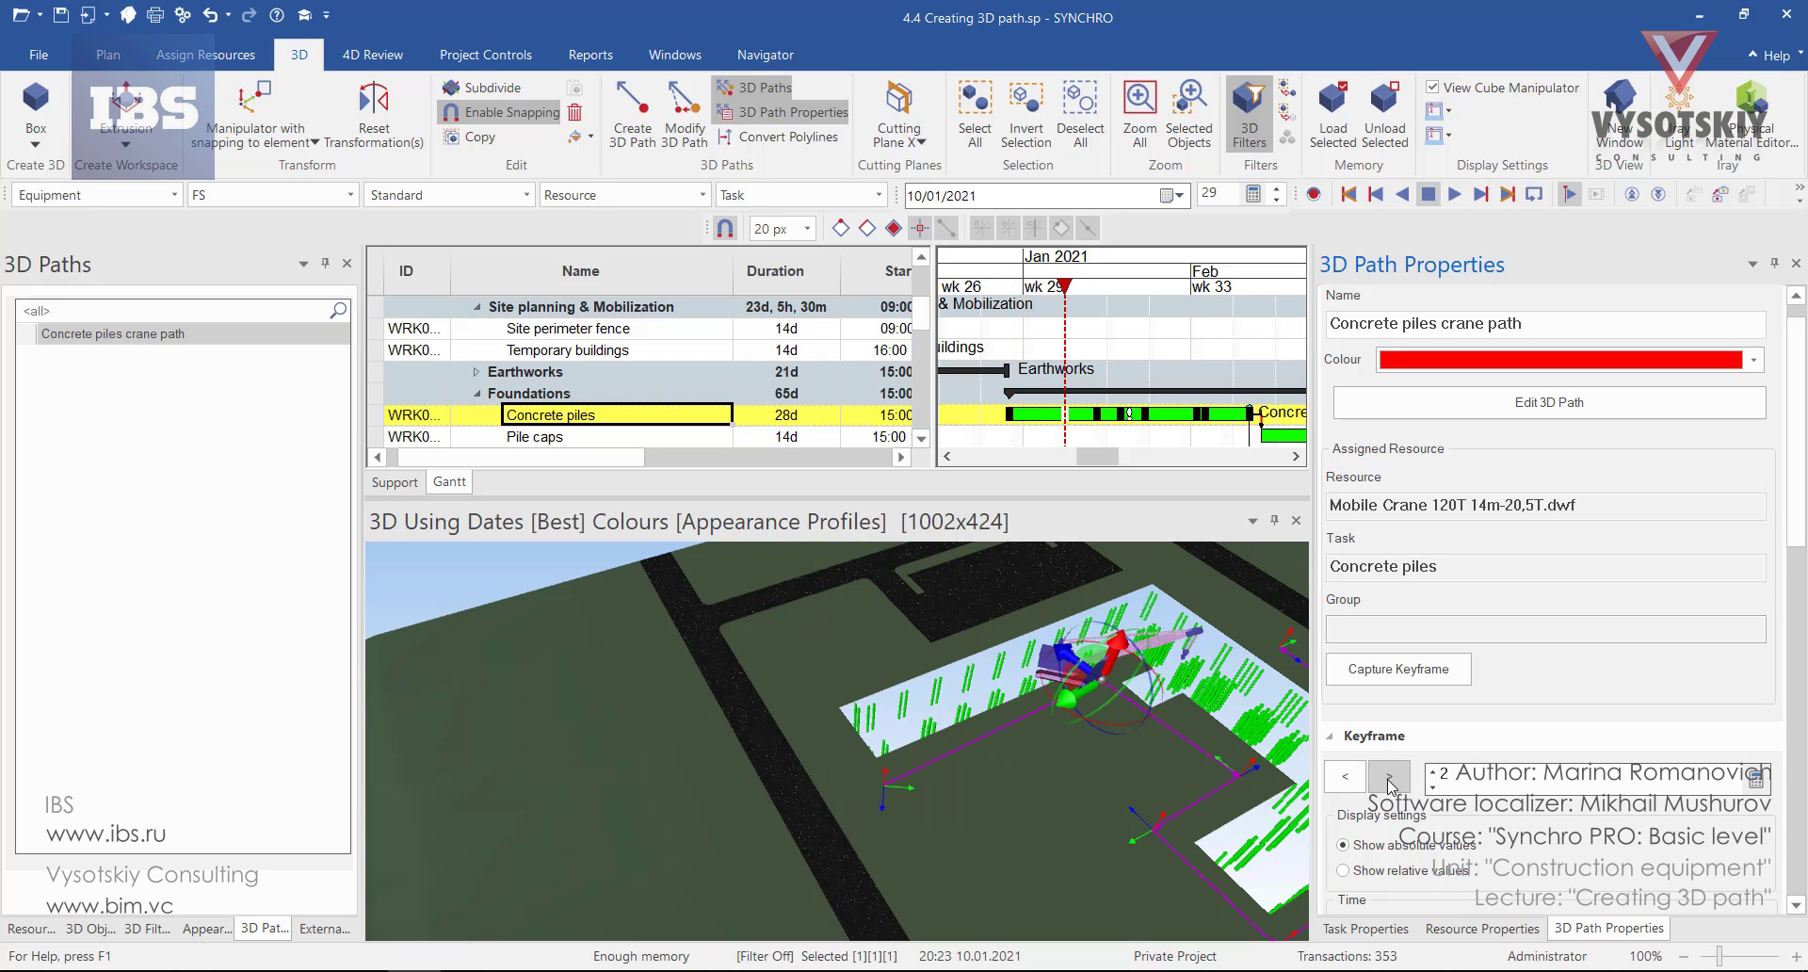
{"action": "right_click", "coordinate": [1461, 809]}
{"action": "mouse_move", "coordinate": [1567, 744]}
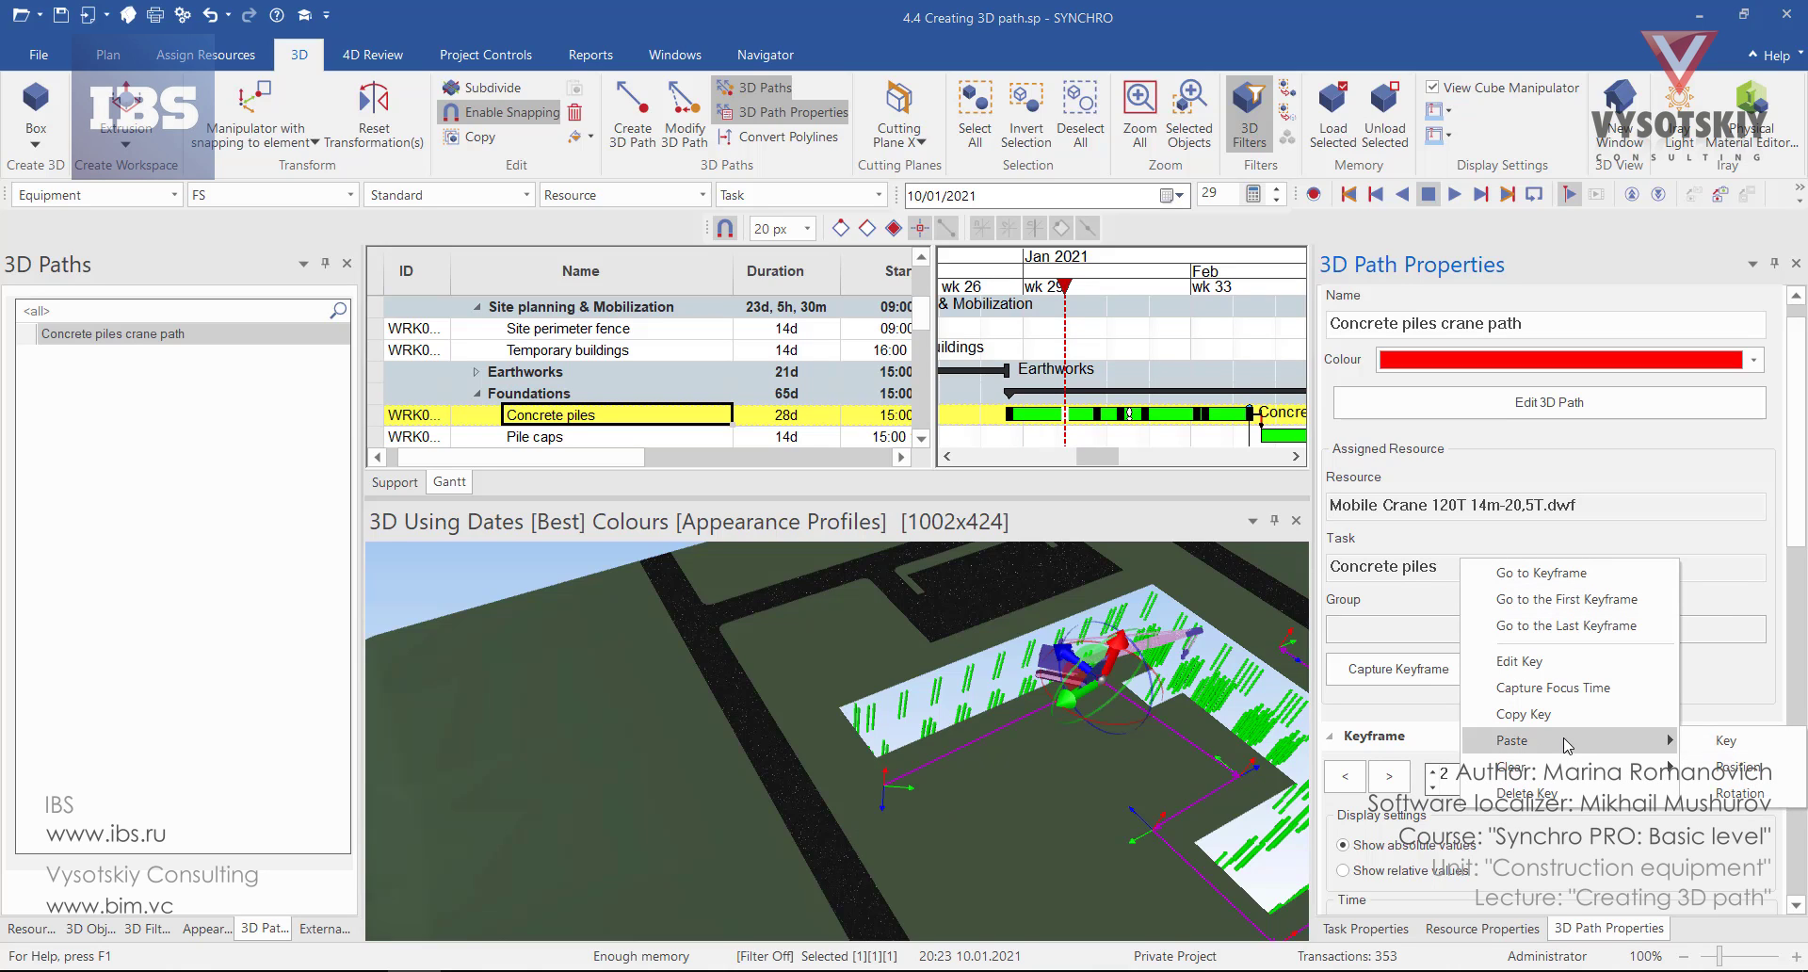
{"action": "left_click", "coordinate": [1755, 794]}
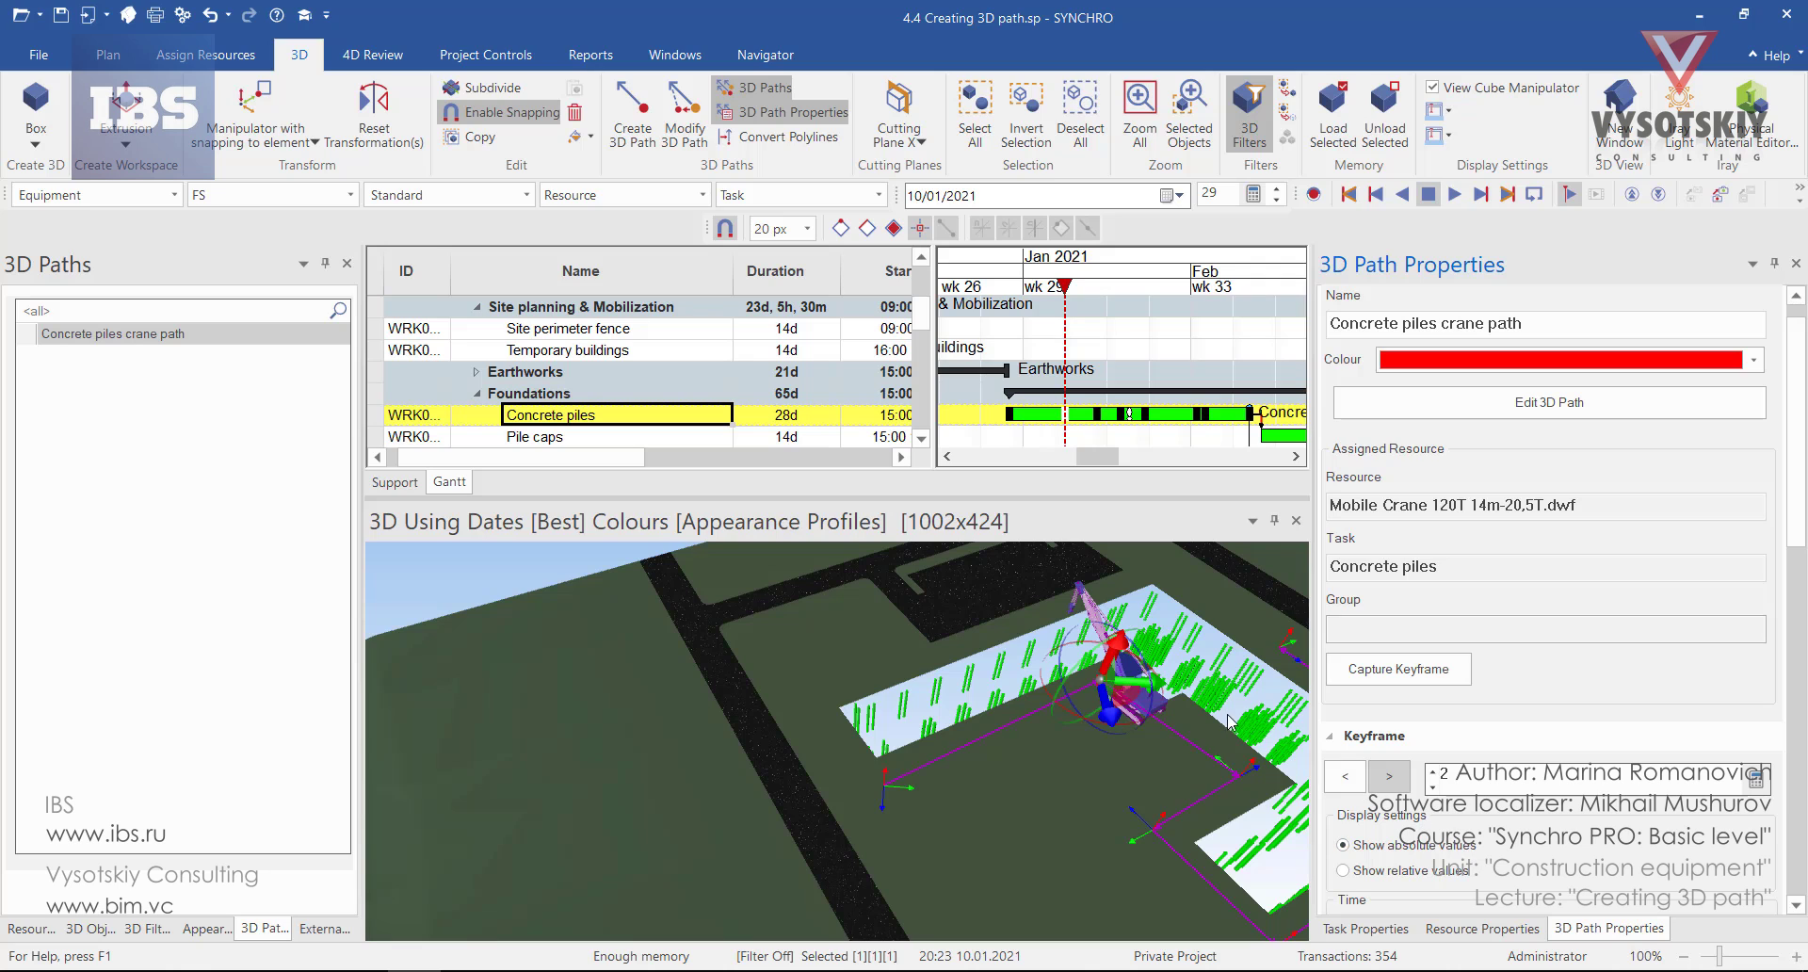
{"action": "mouse_move", "coordinate": [1076, 299]}
{"action": "left_mouse_down"}
{"action": "mouse_move", "coordinate": [1017, 312]}
{"action": "mouse_move", "coordinate": [1099, 365]}
{"action": "left_mouse_up"}
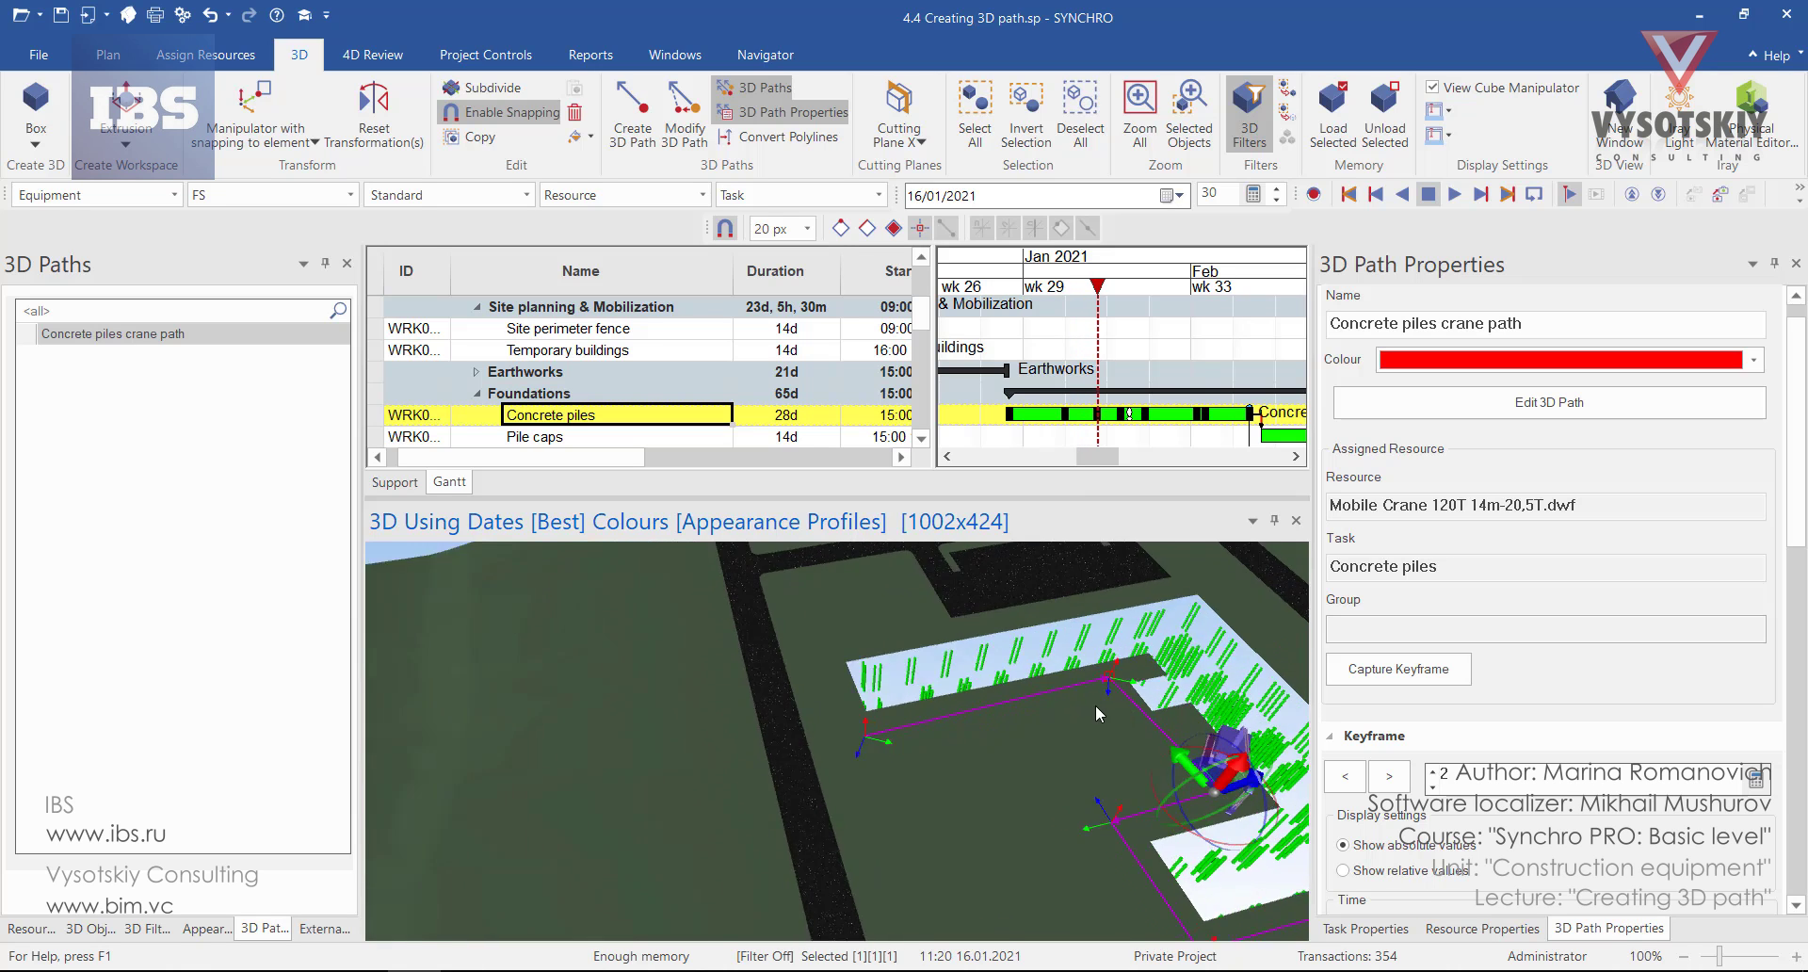
Rotate the crane at keyframe 3 and capture the new heading.
{"action": "middle_click_drag", "start_coordinate": [1094, 704], "coordinate": [886, 614]}
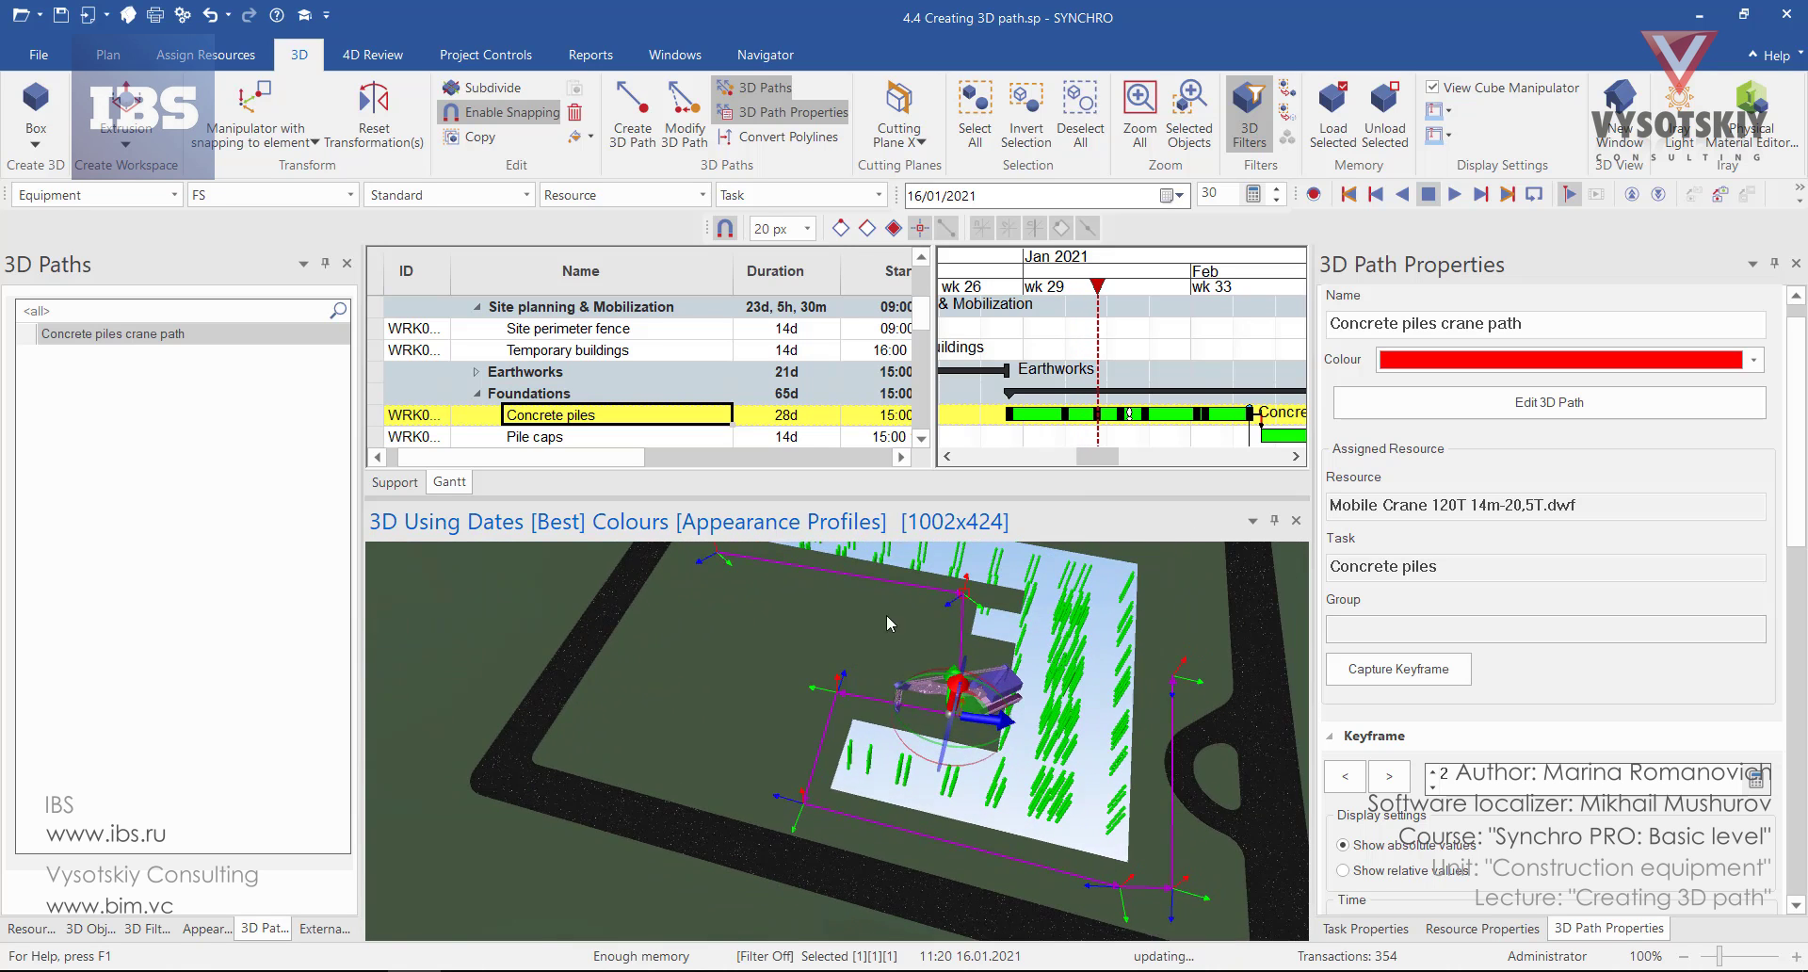
{"action": "left_click_drag", "start_coordinate": [1107, 285], "coordinate": [1217, 377]}
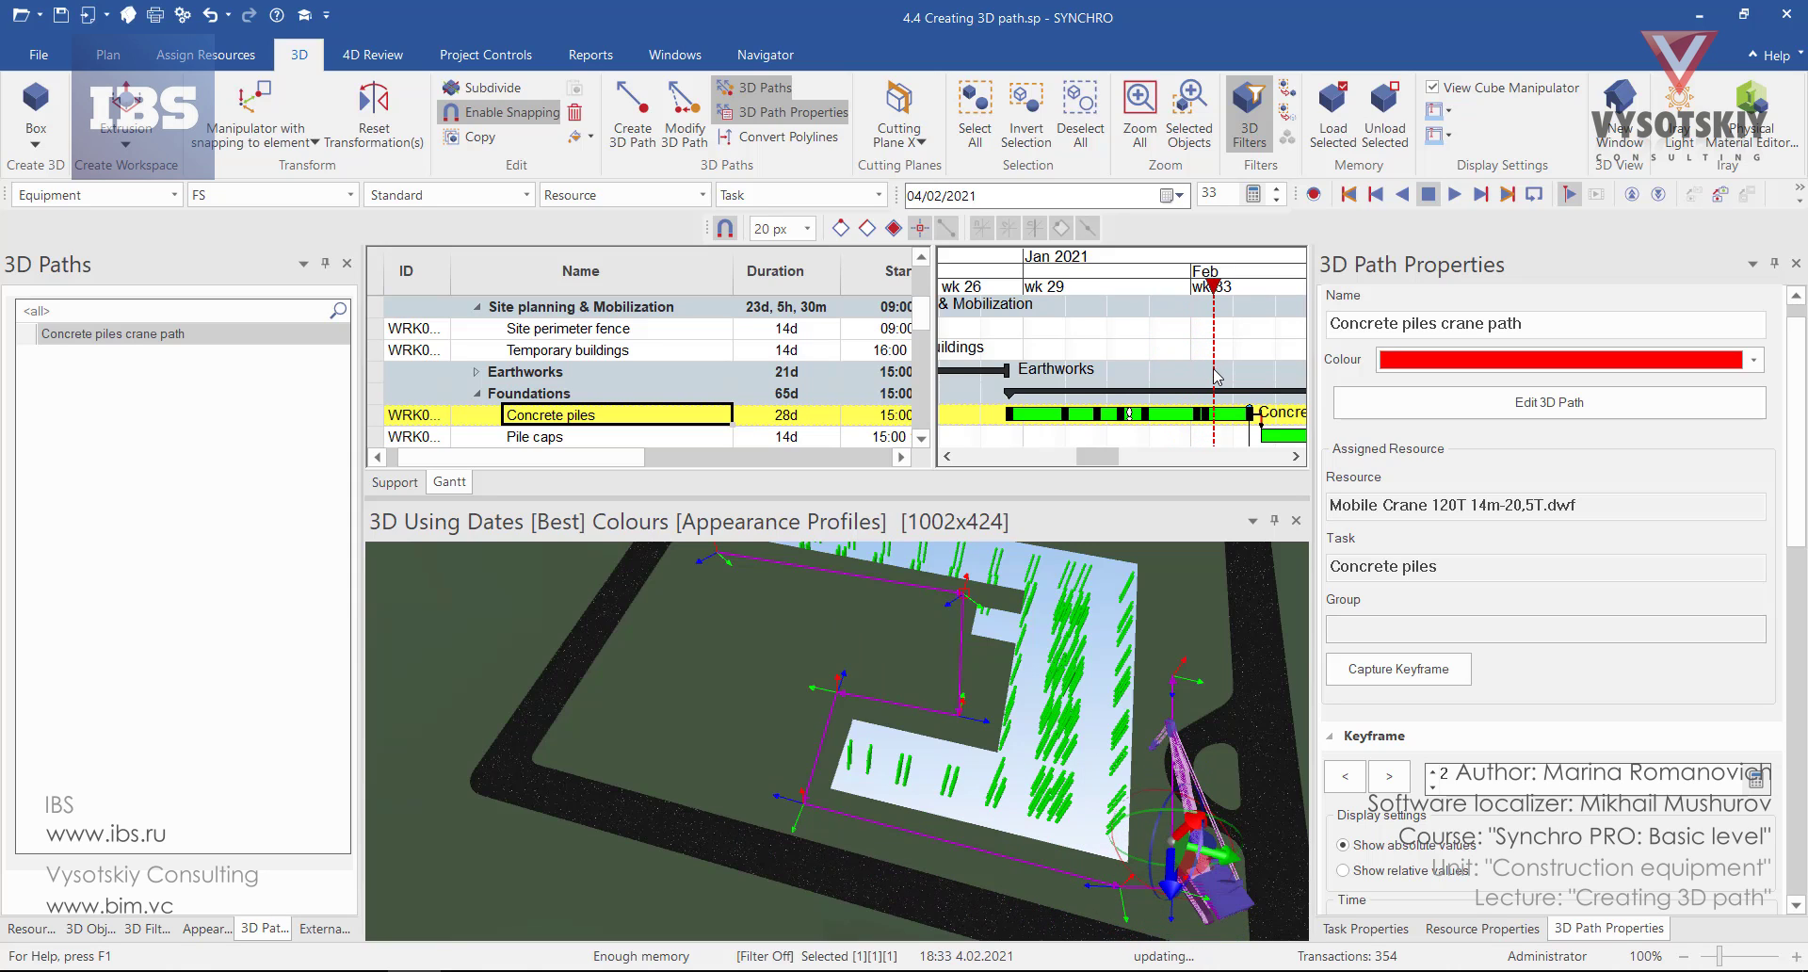
{"action": "left_click", "coordinate": [1403, 774]}
{"action": "left_click", "coordinate": [1404, 774]}
{"action": "left_click", "coordinate": [1345, 776]}
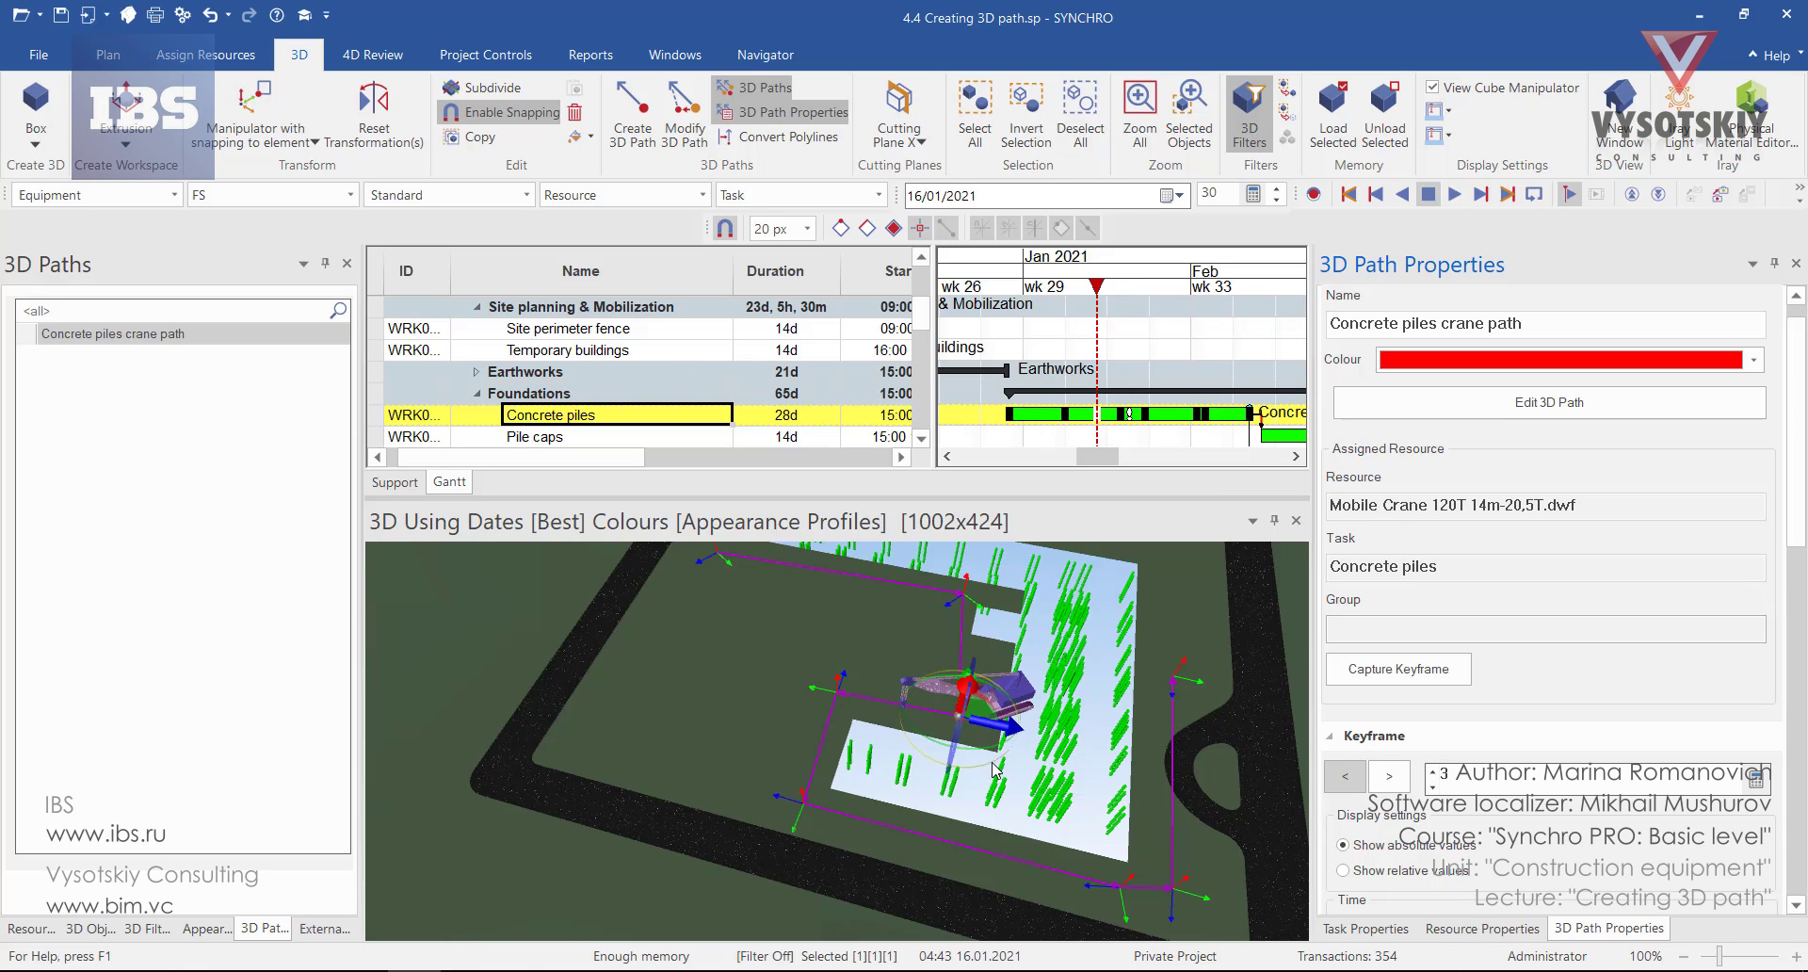
{"action": "left_click_drag", "start_coordinate": [998, 763], "coordinate": [1113, 656]}
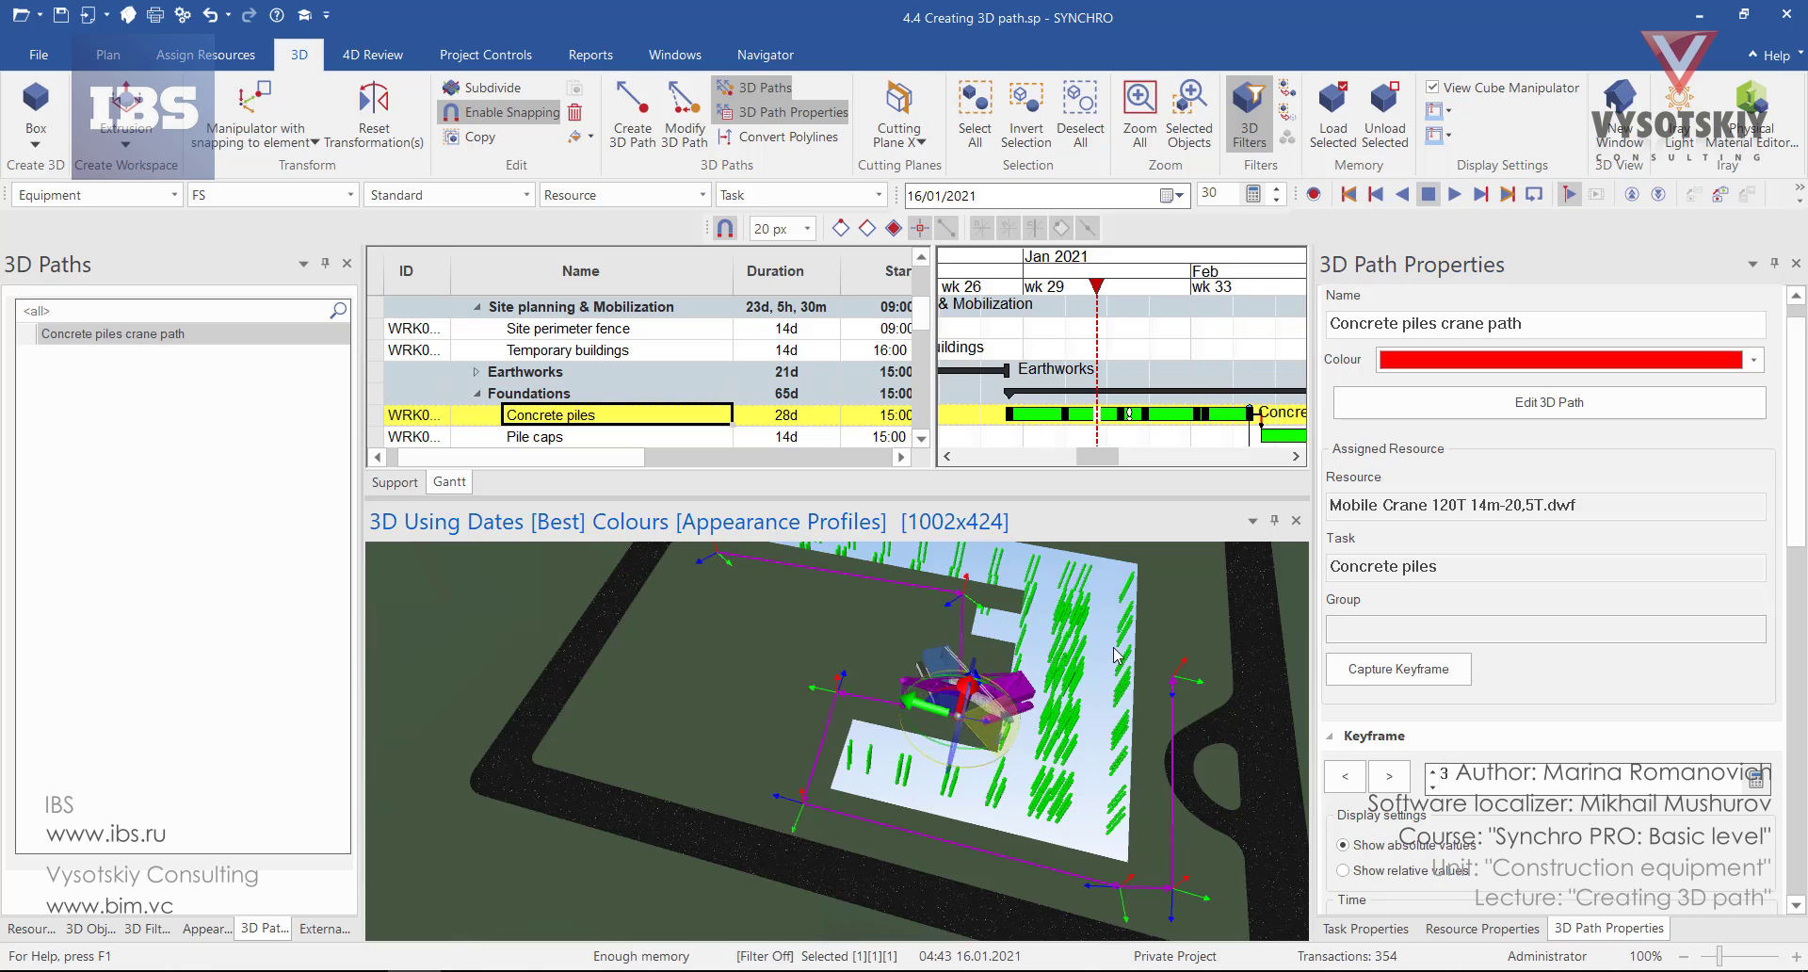
{"action": "left_click", "coordinate": [1398, 668]}
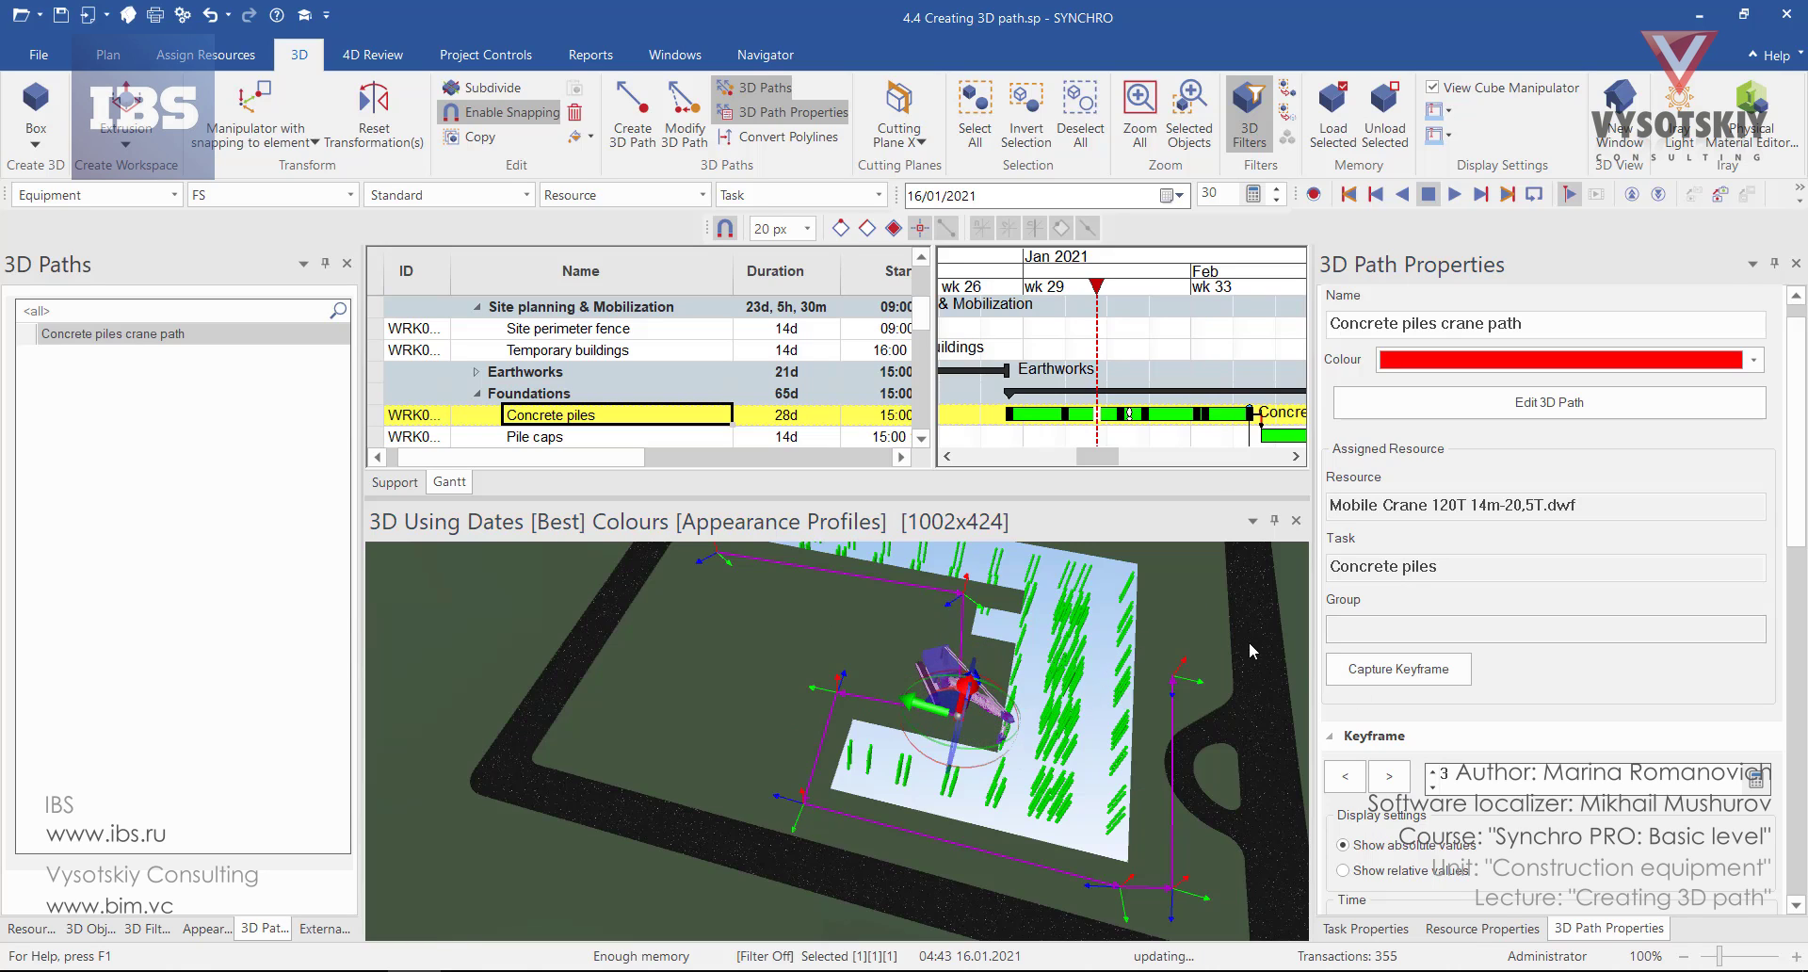
{"action": "mouse_move", "coordinate": [1107, 299]}
{"action": "left_mouse_down"}
{"action": "mouse_move", "coordinate": [1074, 304]}
{"action": "mouse_move", "coordinate": [1153, 367]}
{"action": "left_mouse_up"}
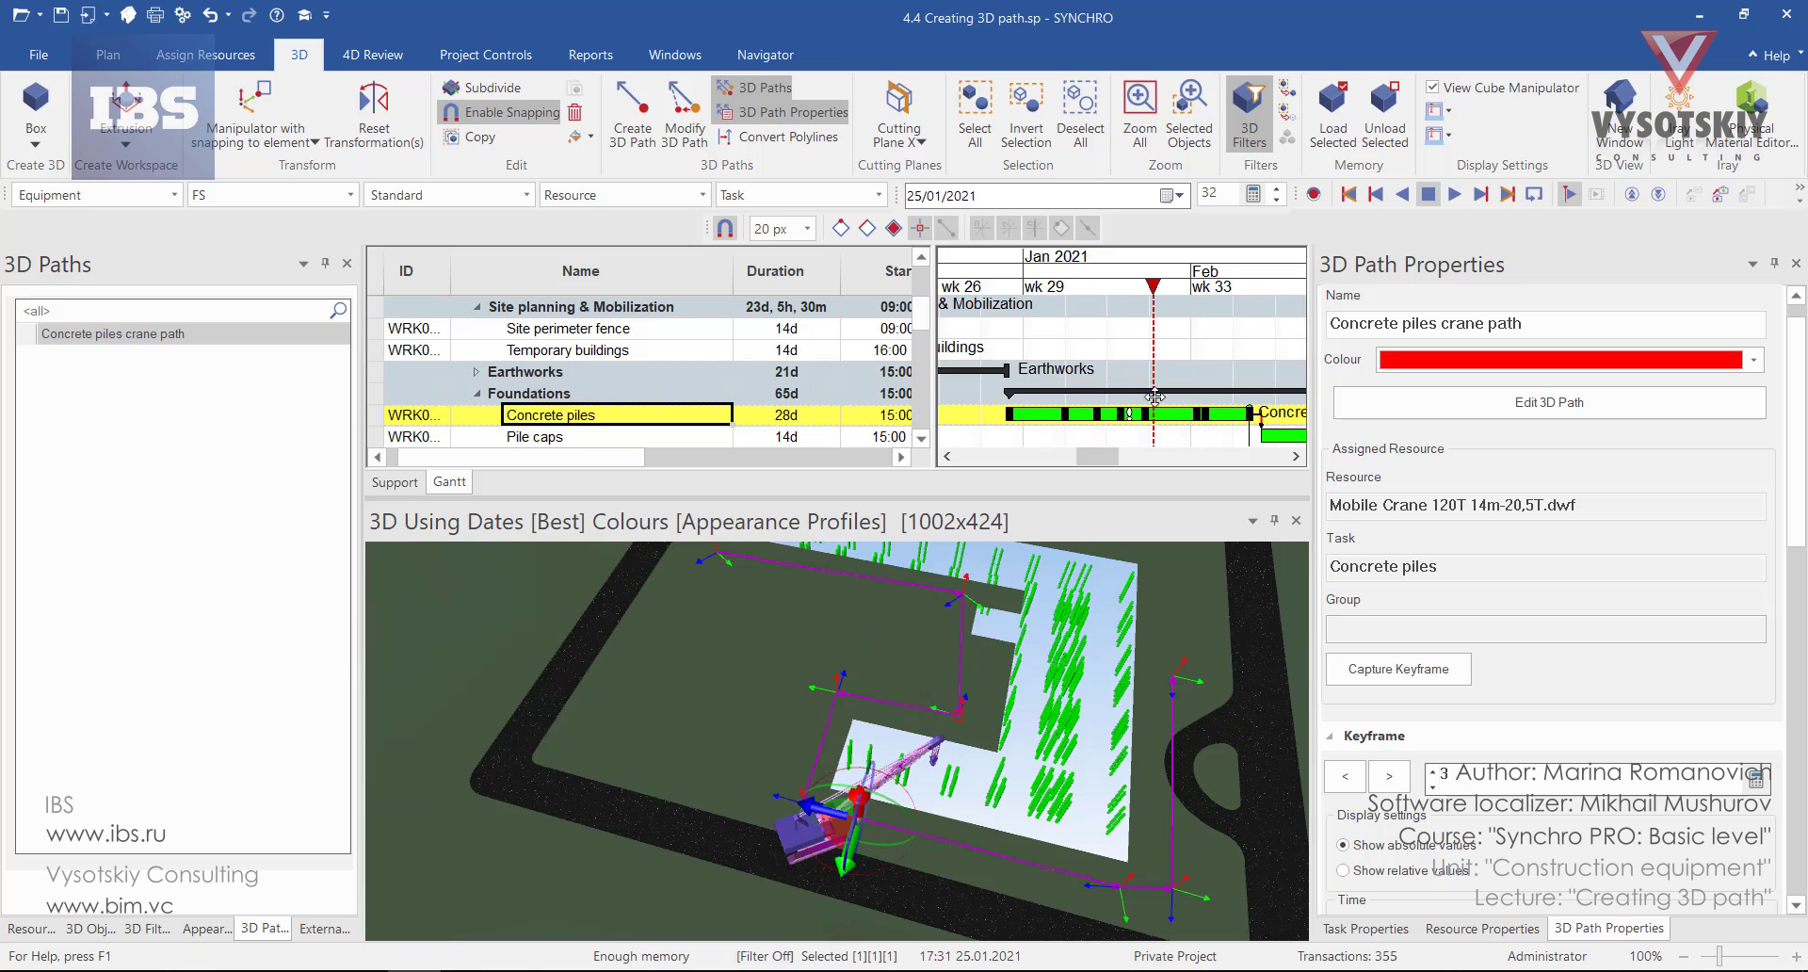
At keyframe 6 (01/02/2021), turn the crane so its boom stands up and capture it.
{"action": "left_click", "coordinate": [1391, 780]}
{"action": "left_click", "coordinate": [1390, 780]}
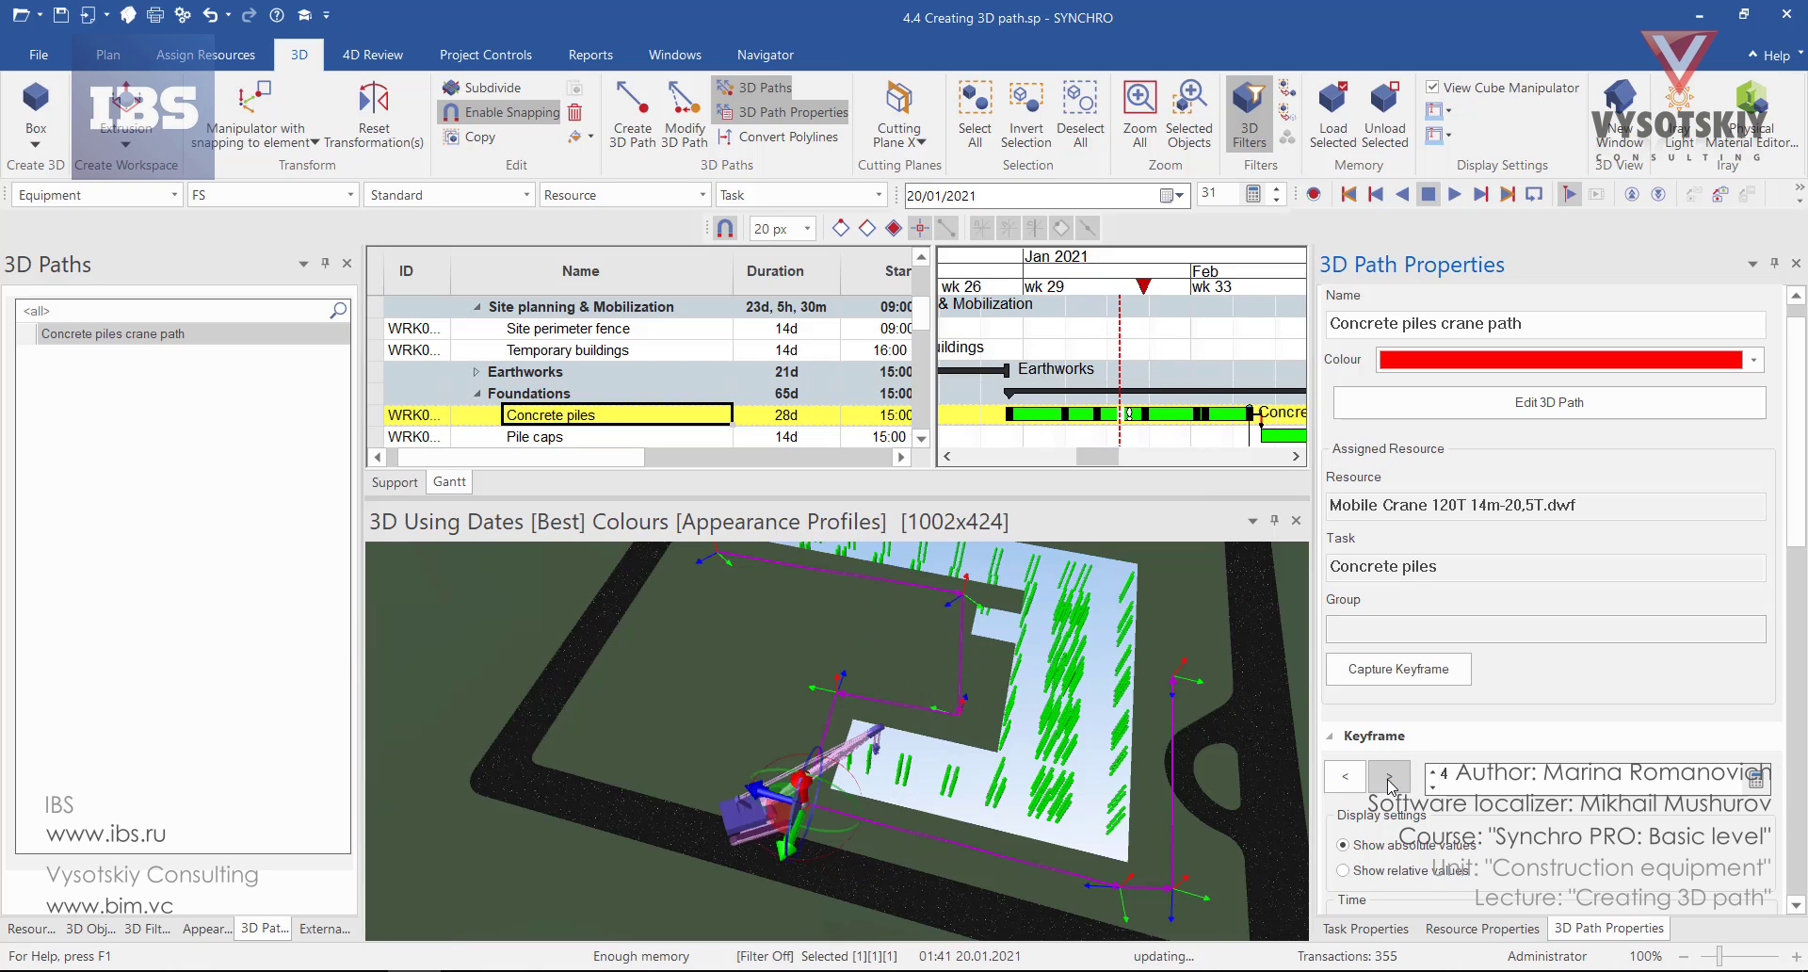
{"action": "left_click", "coordinate": [1390, 779]}
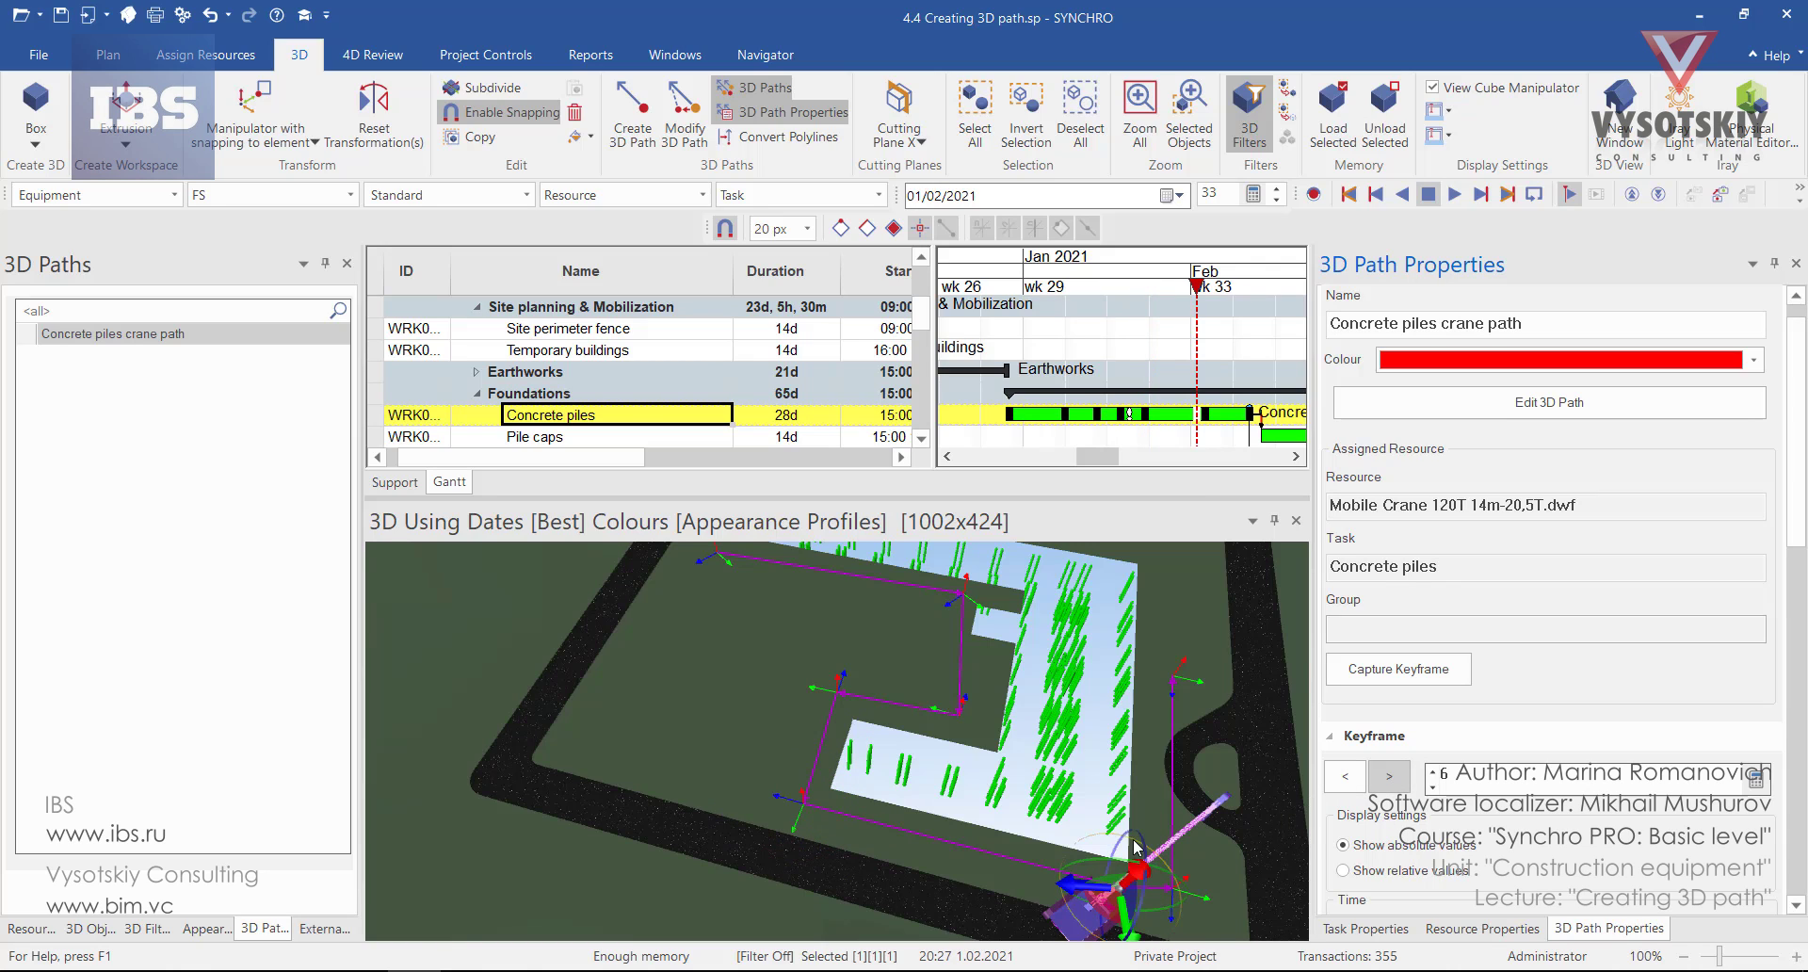
{"action": "left_click_drag", "start_coordinate": [1110, 841], "coordinate": [1061, 856]}
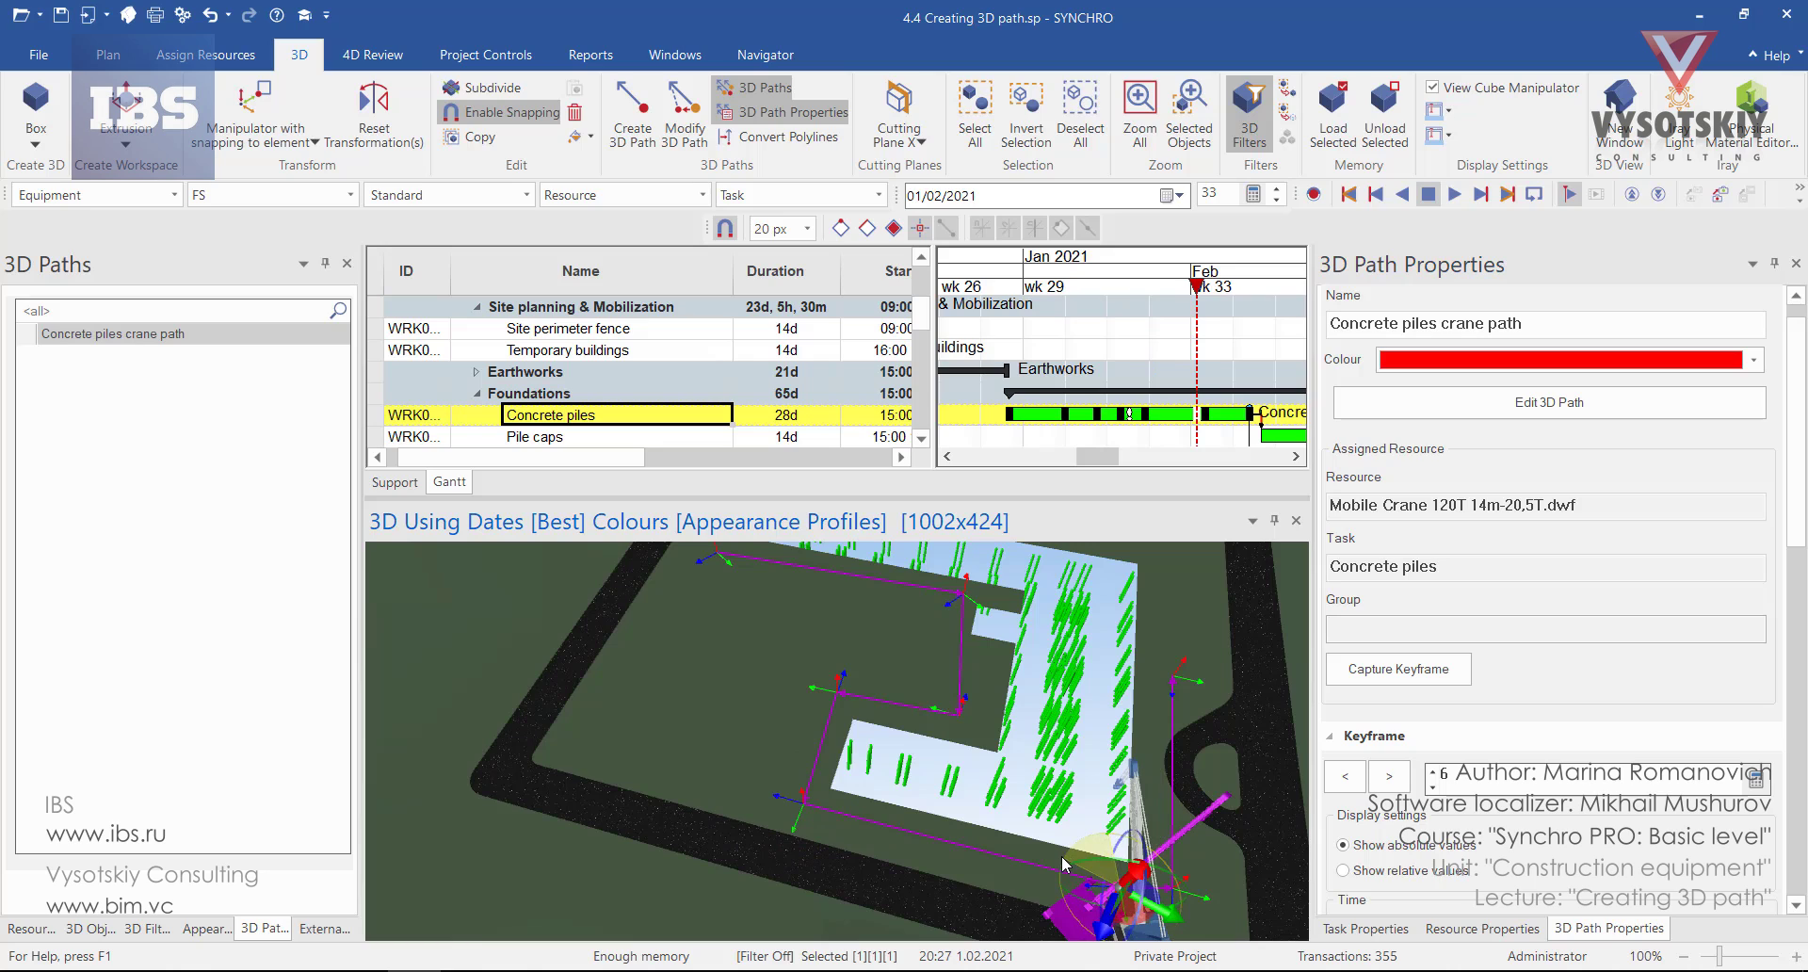
{"action": "left_click", "coordinate": [1399, 669]}
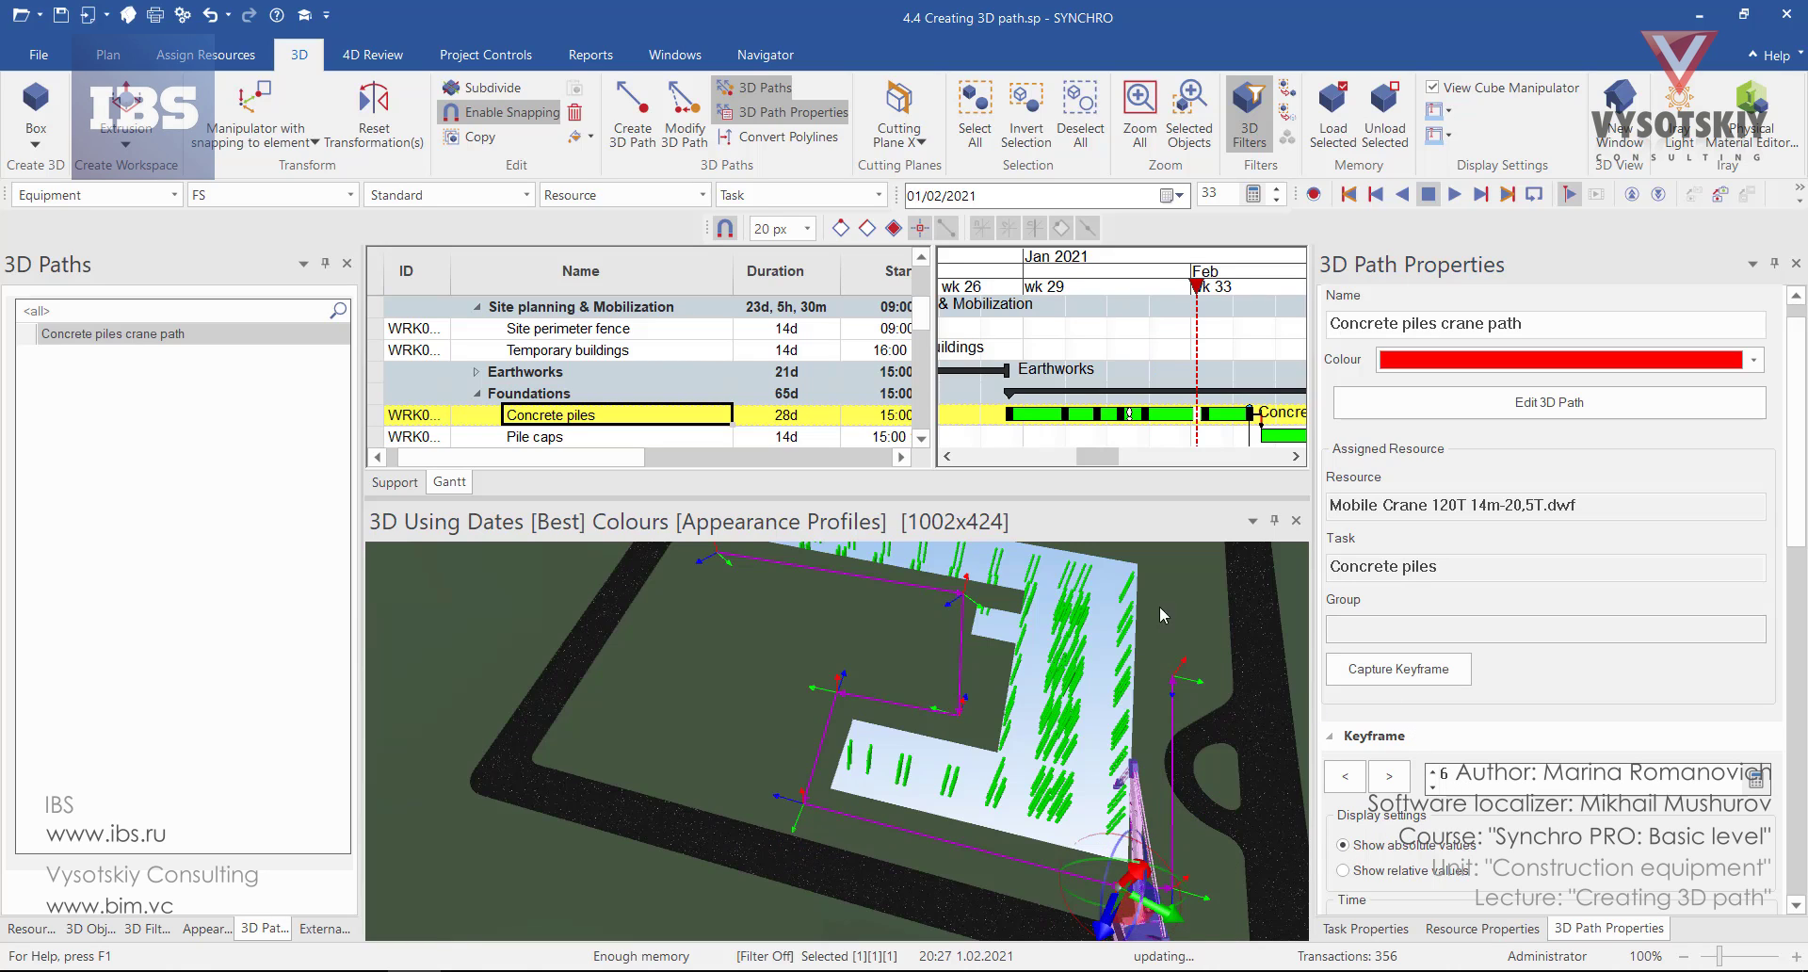
Swing and capture the crane's rotation at keyframes 7 and 8, then rewind to 02/01/2021.
{"action": "left_click", "coordinate": [1400, 780]}
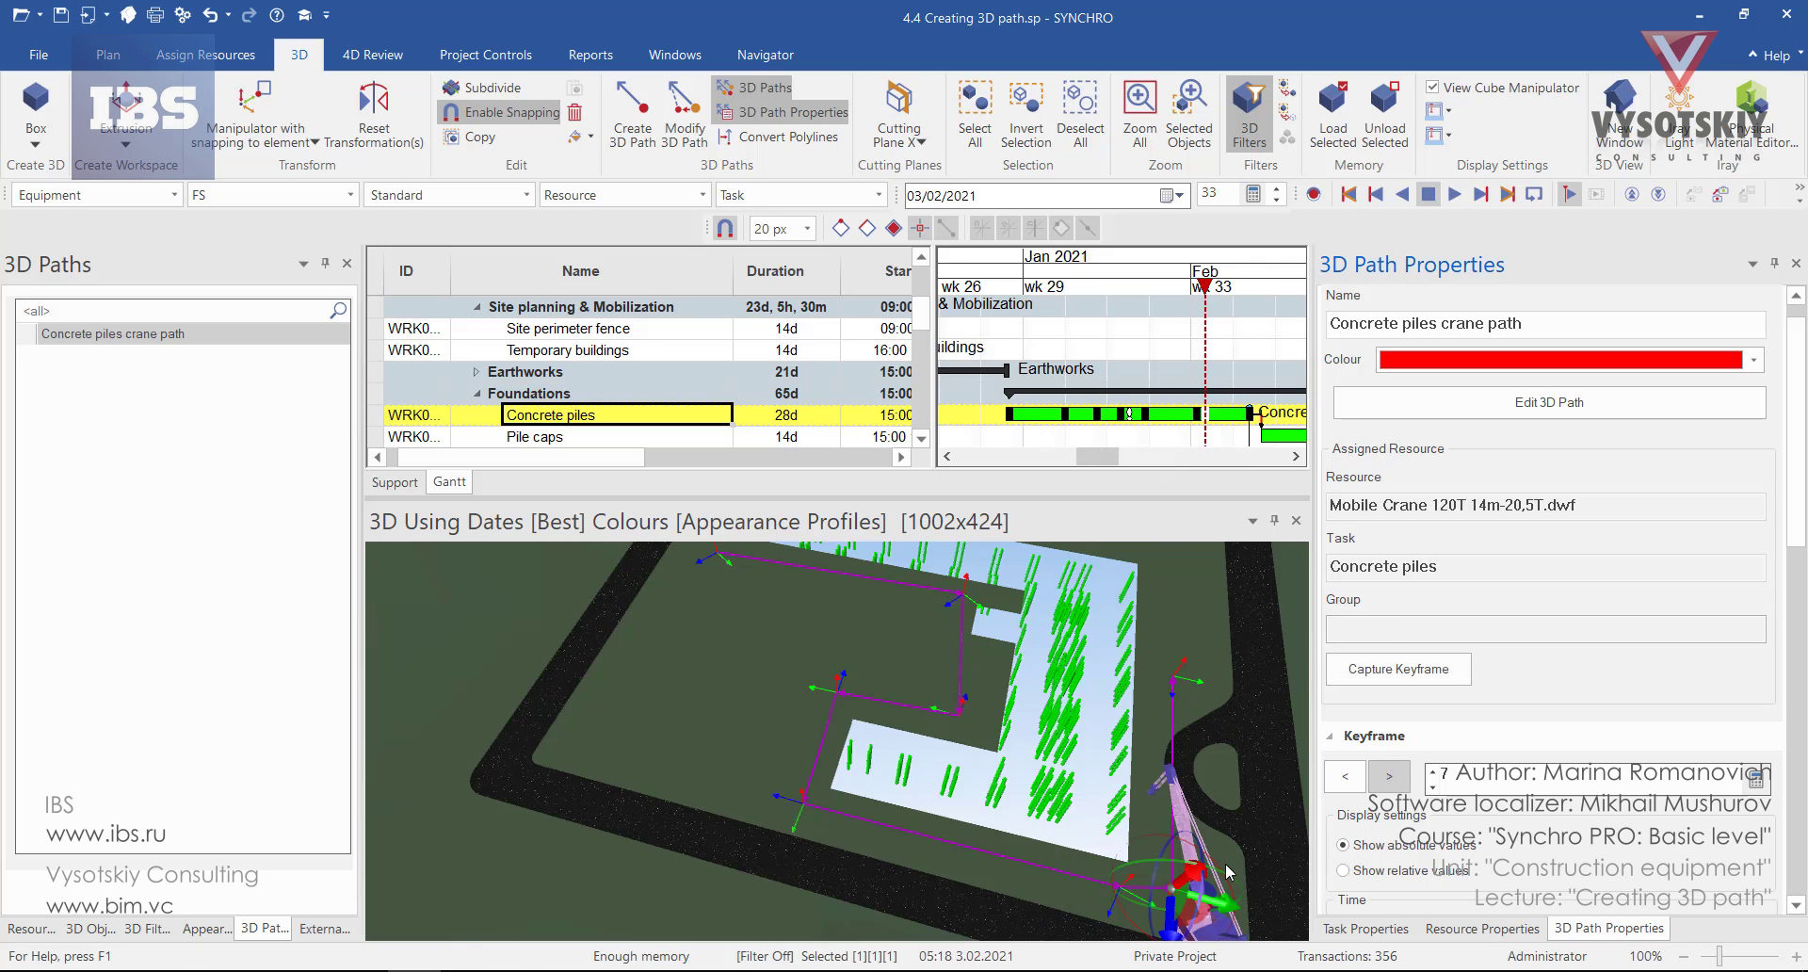
{"action": "left_click_drag", "start_coordinate": [1259, 909], "coordinate": [1239, 831]}
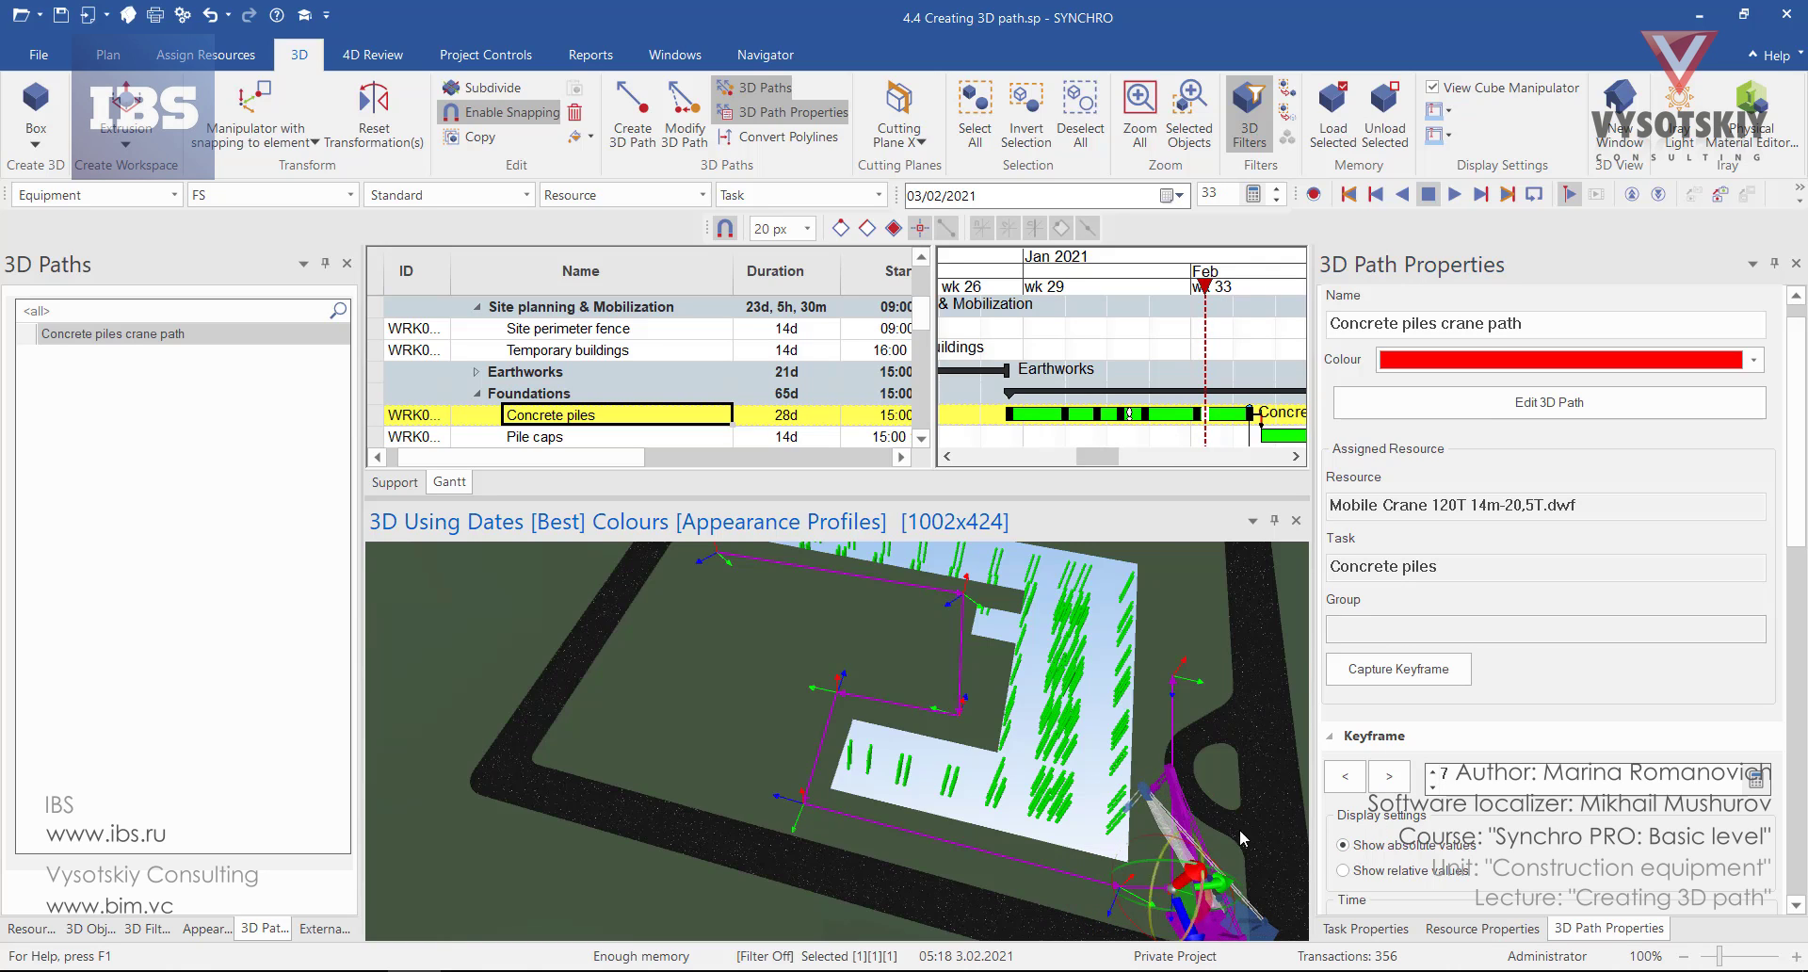
{"action": "left_click", "coordinate": [1403, 671]}
{"action": "left_click", "coordinate": [1390, 778]}
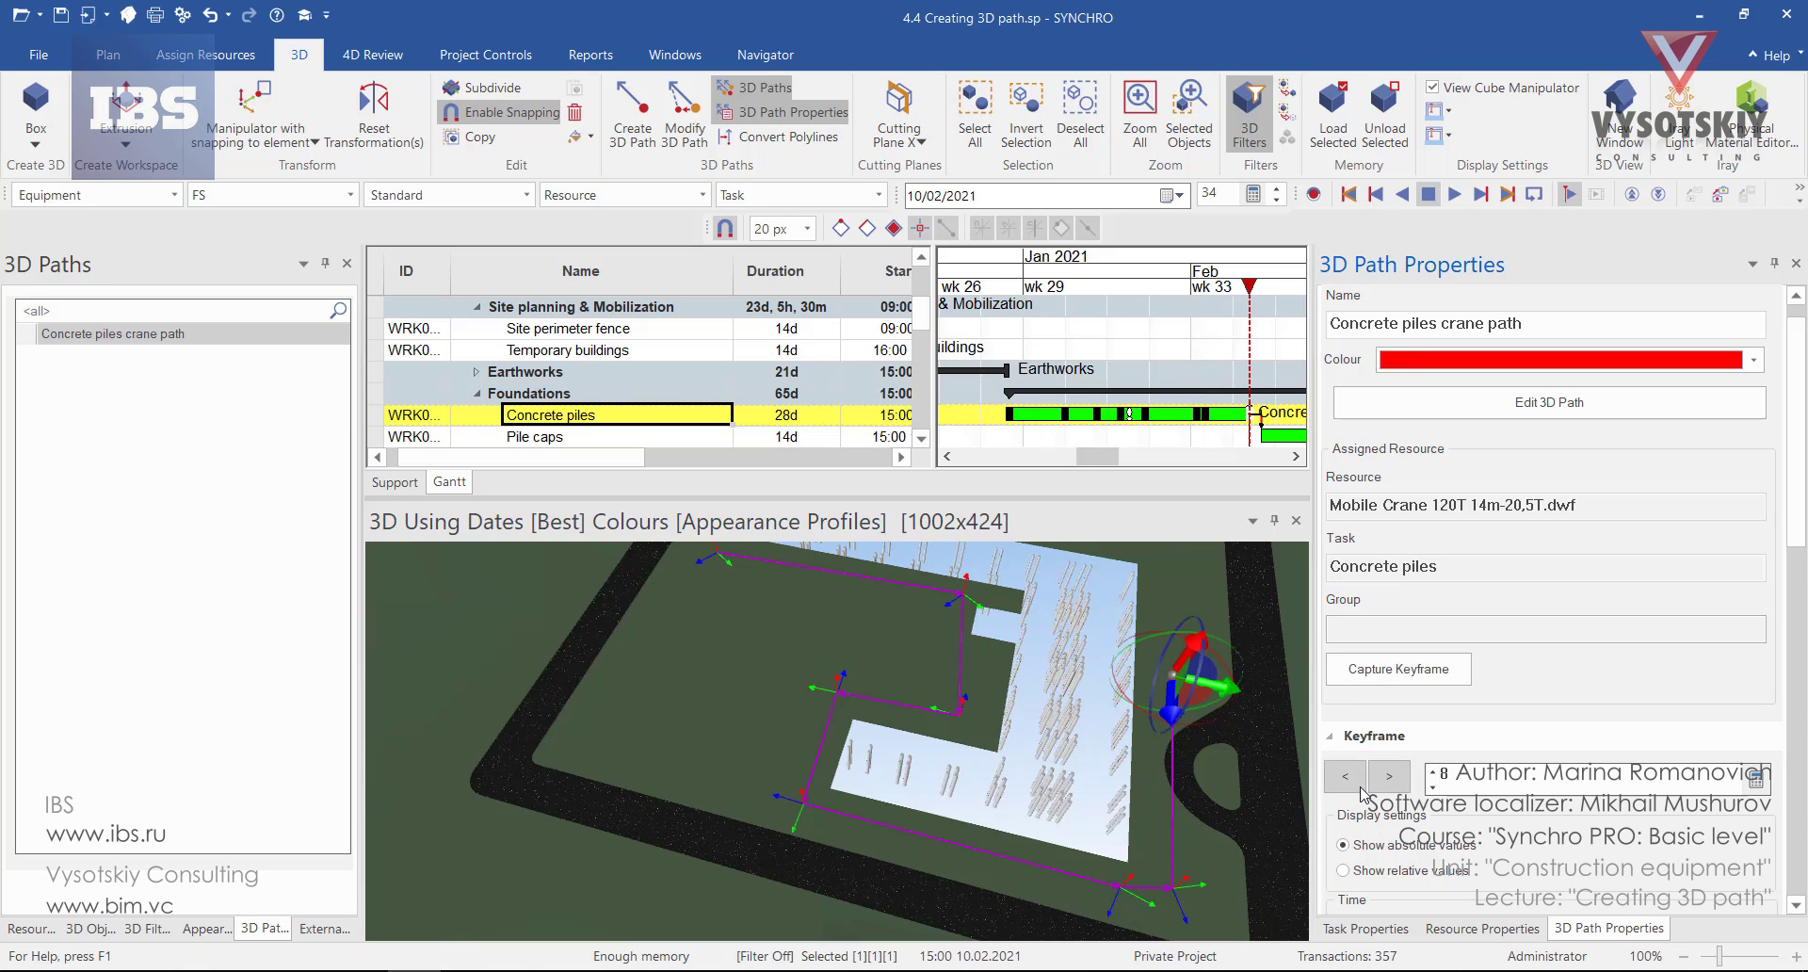
{"action": "left_click_drag", "start_coordinate": [1258, 290], "coordinate": [1240, 297]}
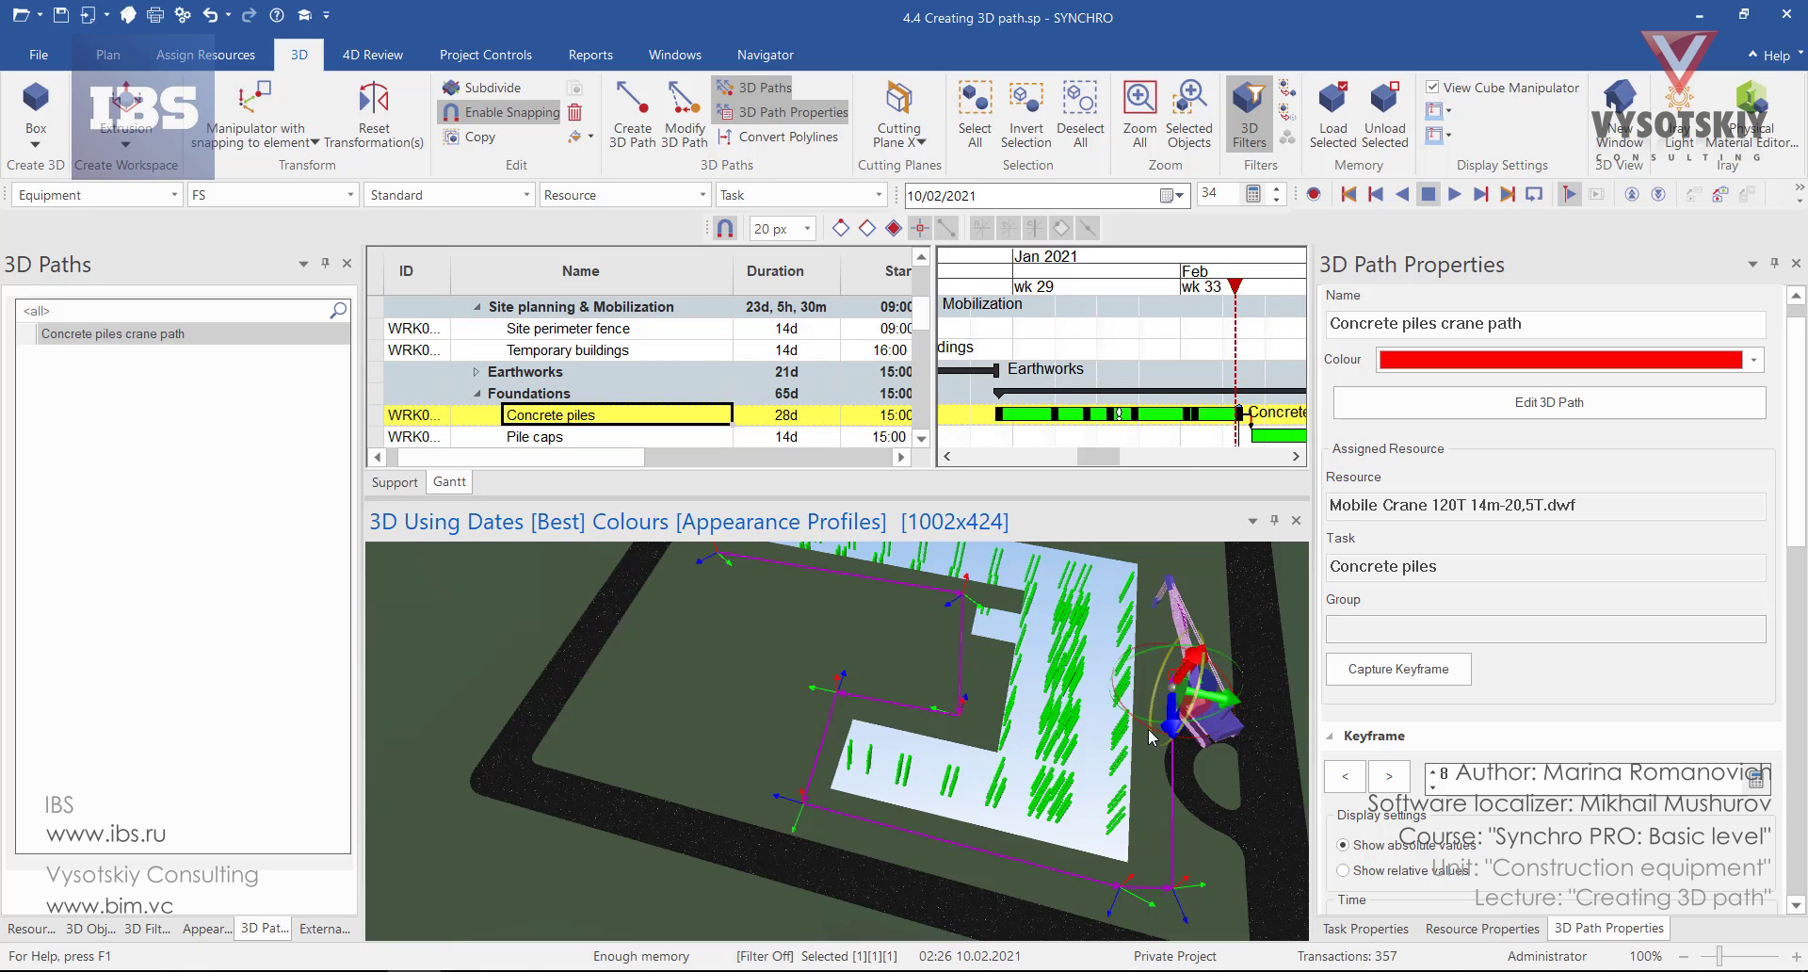
{"action": "left_click_drag", "start_coordinate": [1140, 725], "coordinate": [1229, 705]}
{"action": "left_click", "coordinate": [1371, 669]}
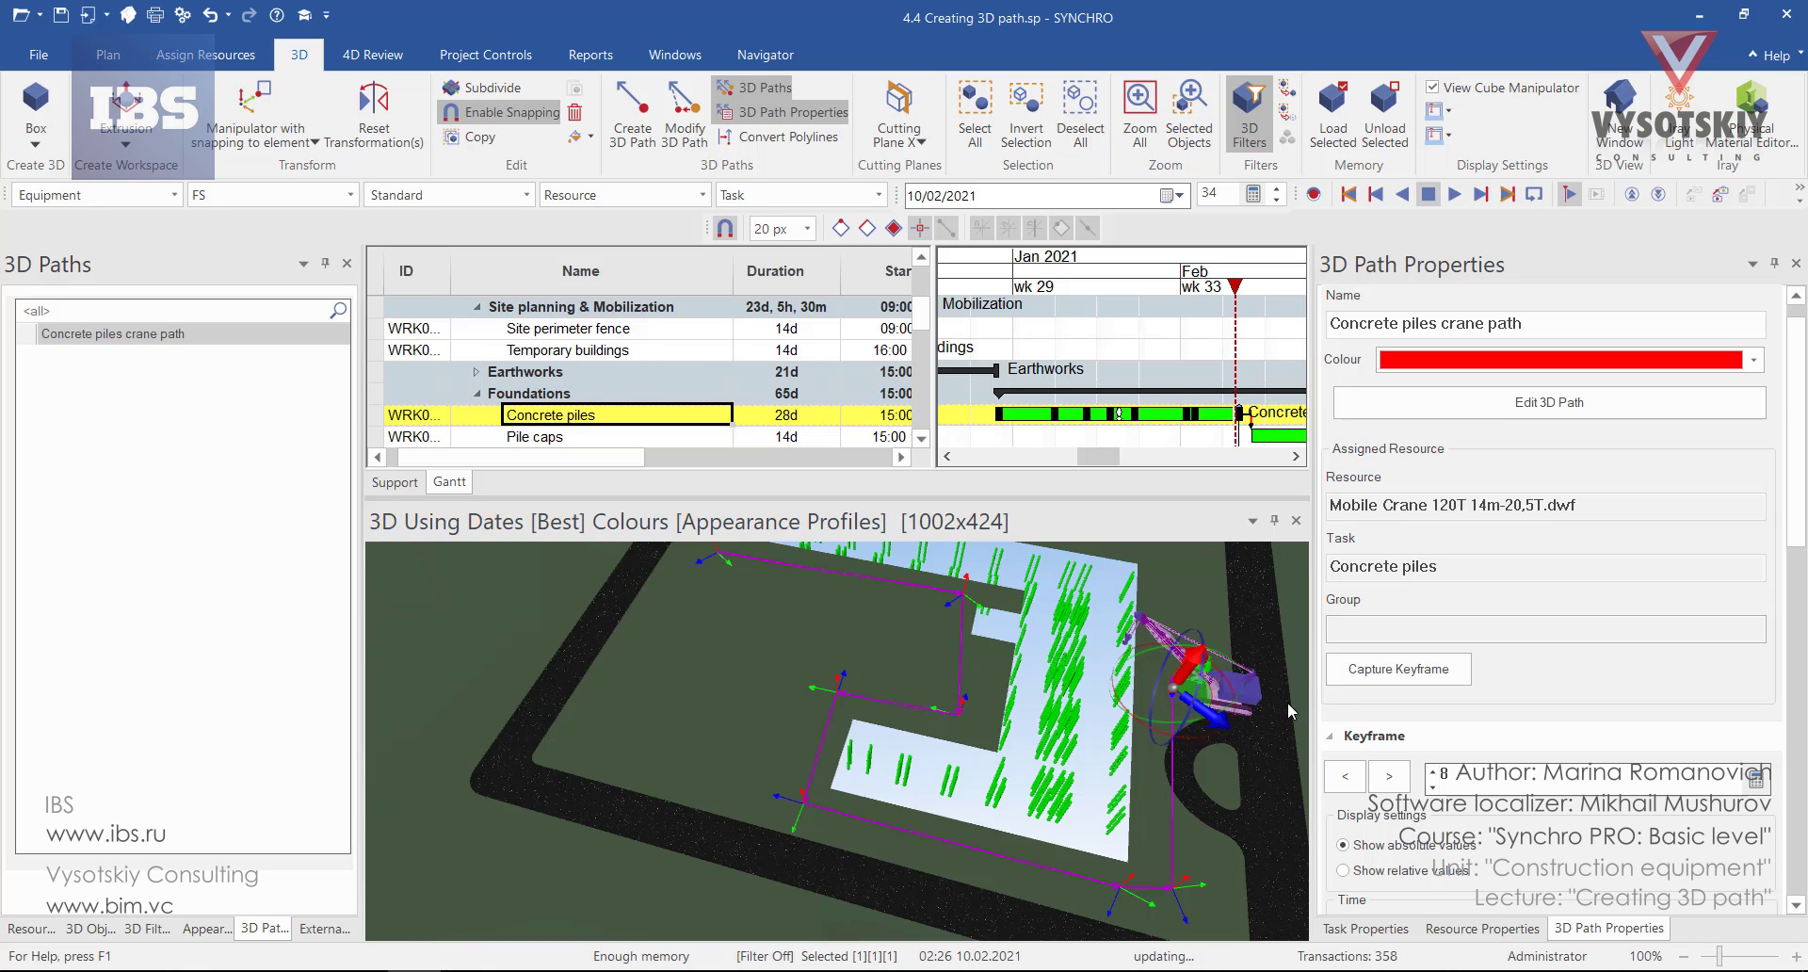
{"action": "left_click_drag", "start_coordinate": [1236, 289], "coordinate": [1006, 332]}
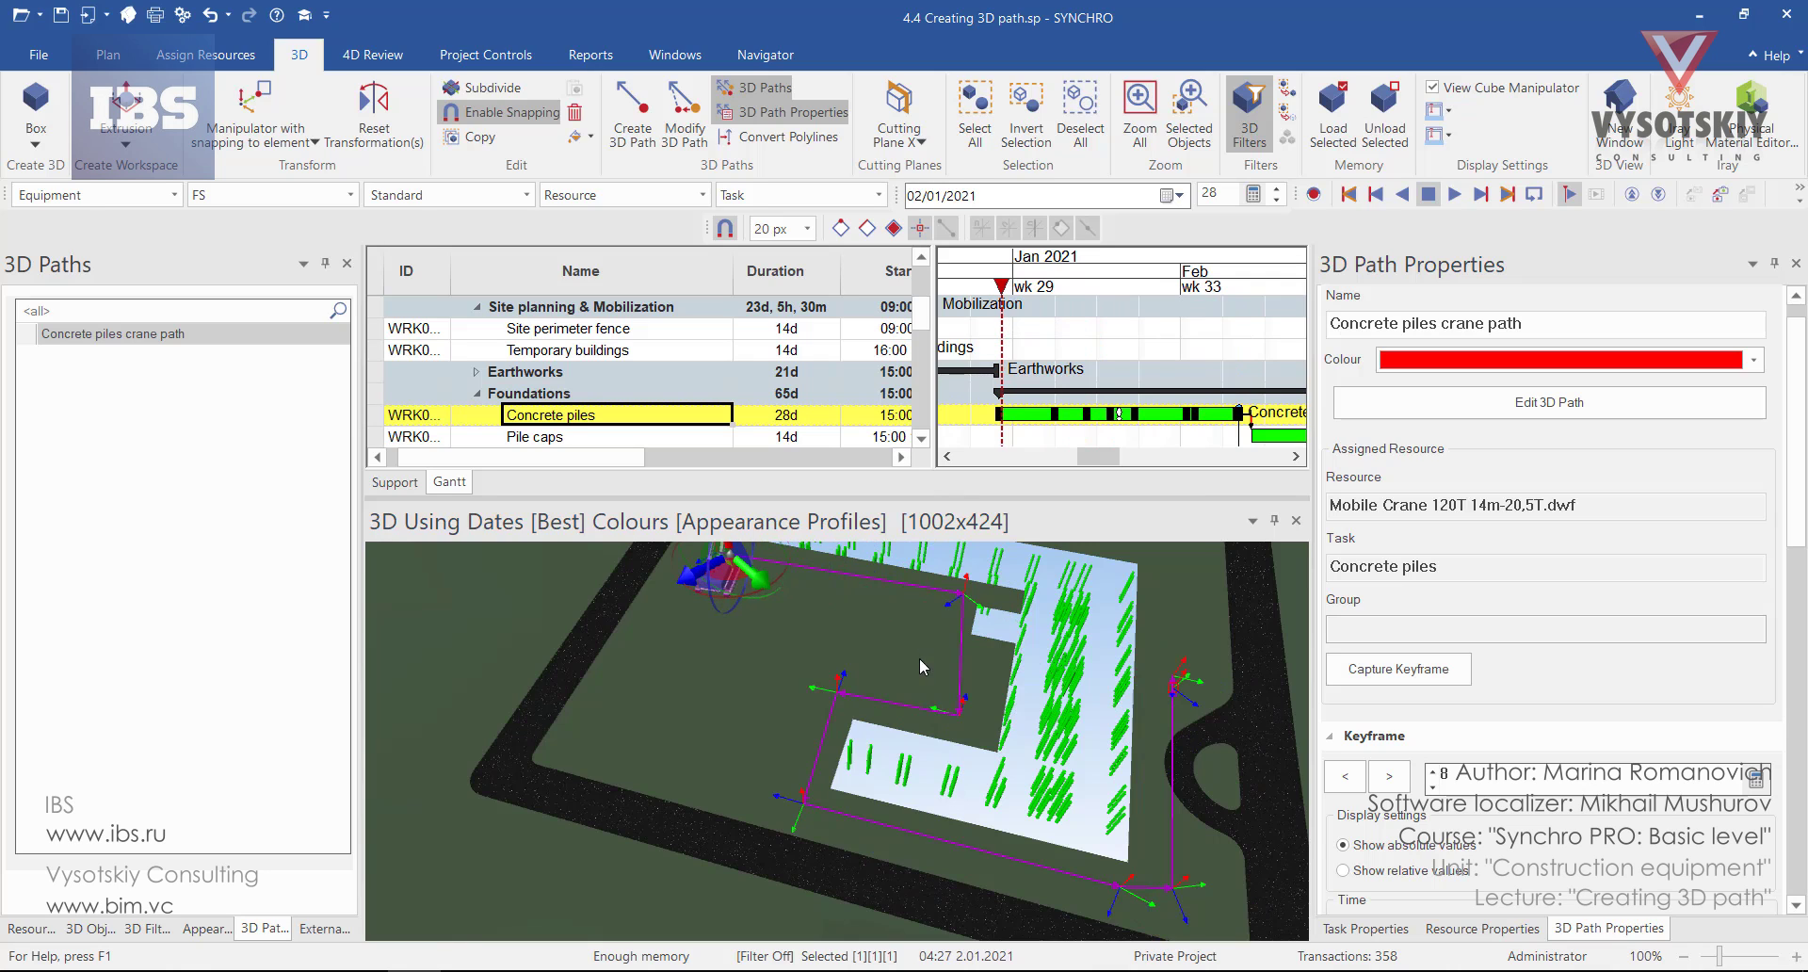
Orbit the site to a better angle and play the crane animation along its red path.
{"action": "left_click_drag", "start_coordinate": [919, 658], "coordinate": [839, 716]}
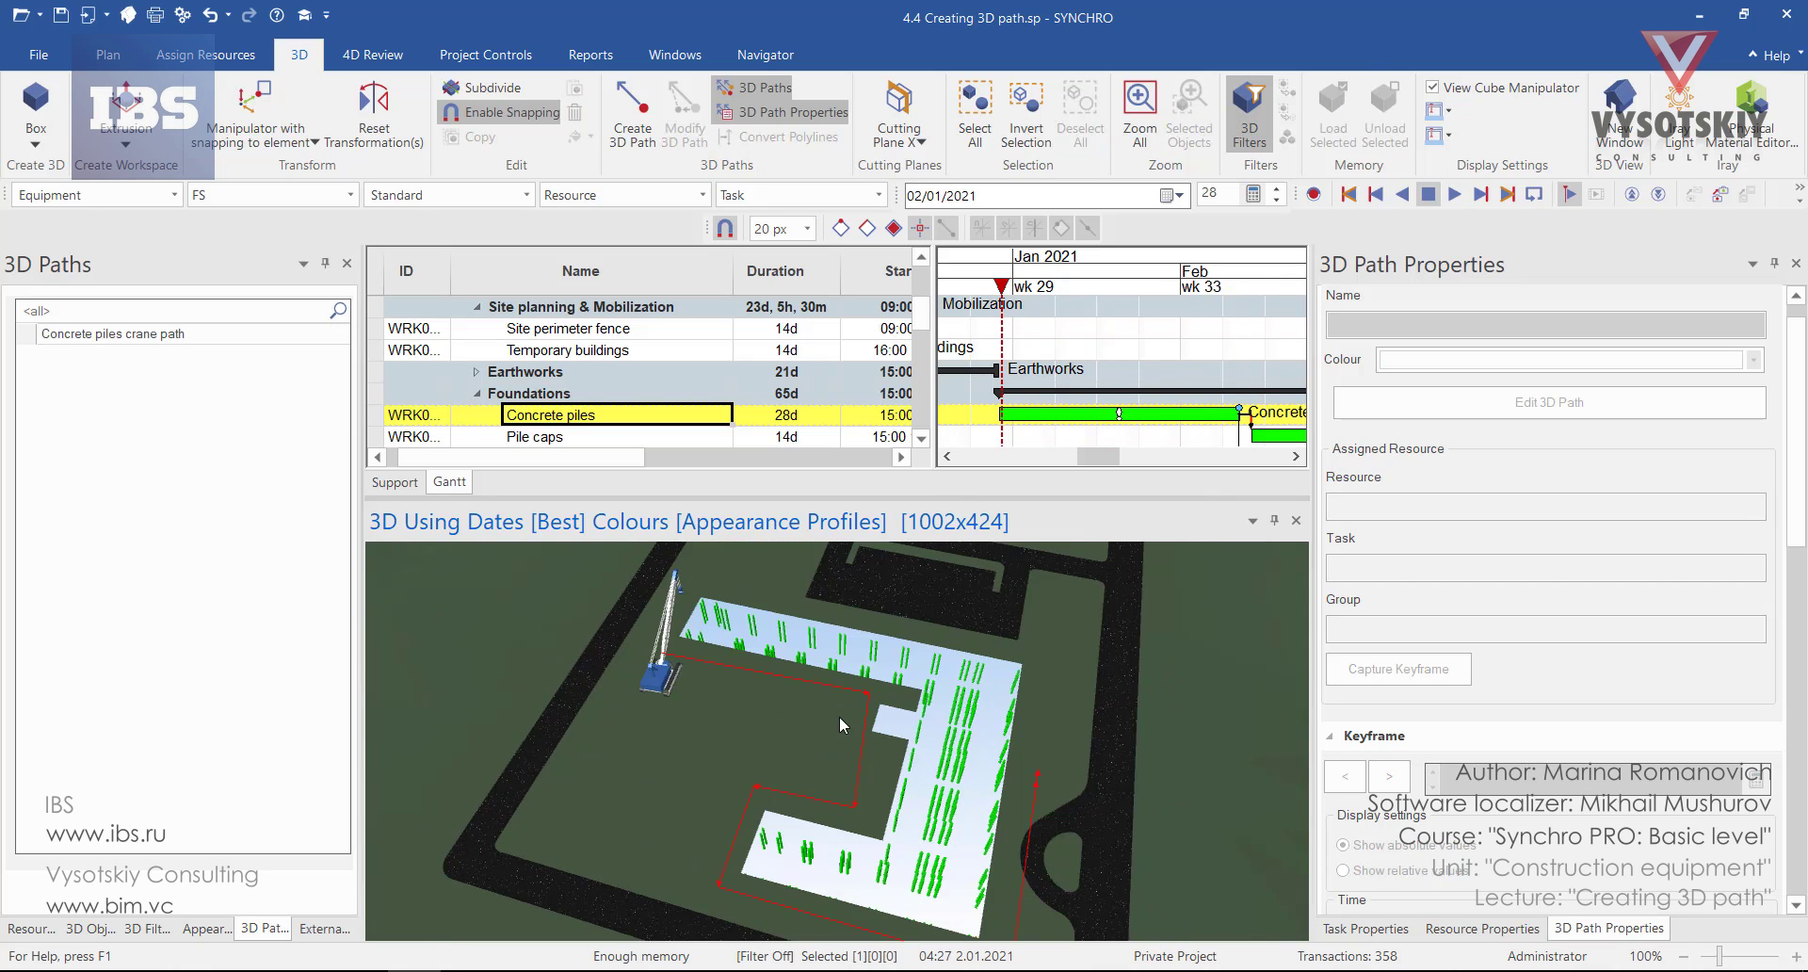
{"action": "left_click_drag", "start_coordinate": [838, 728], "coordinate": [1291, 384]}
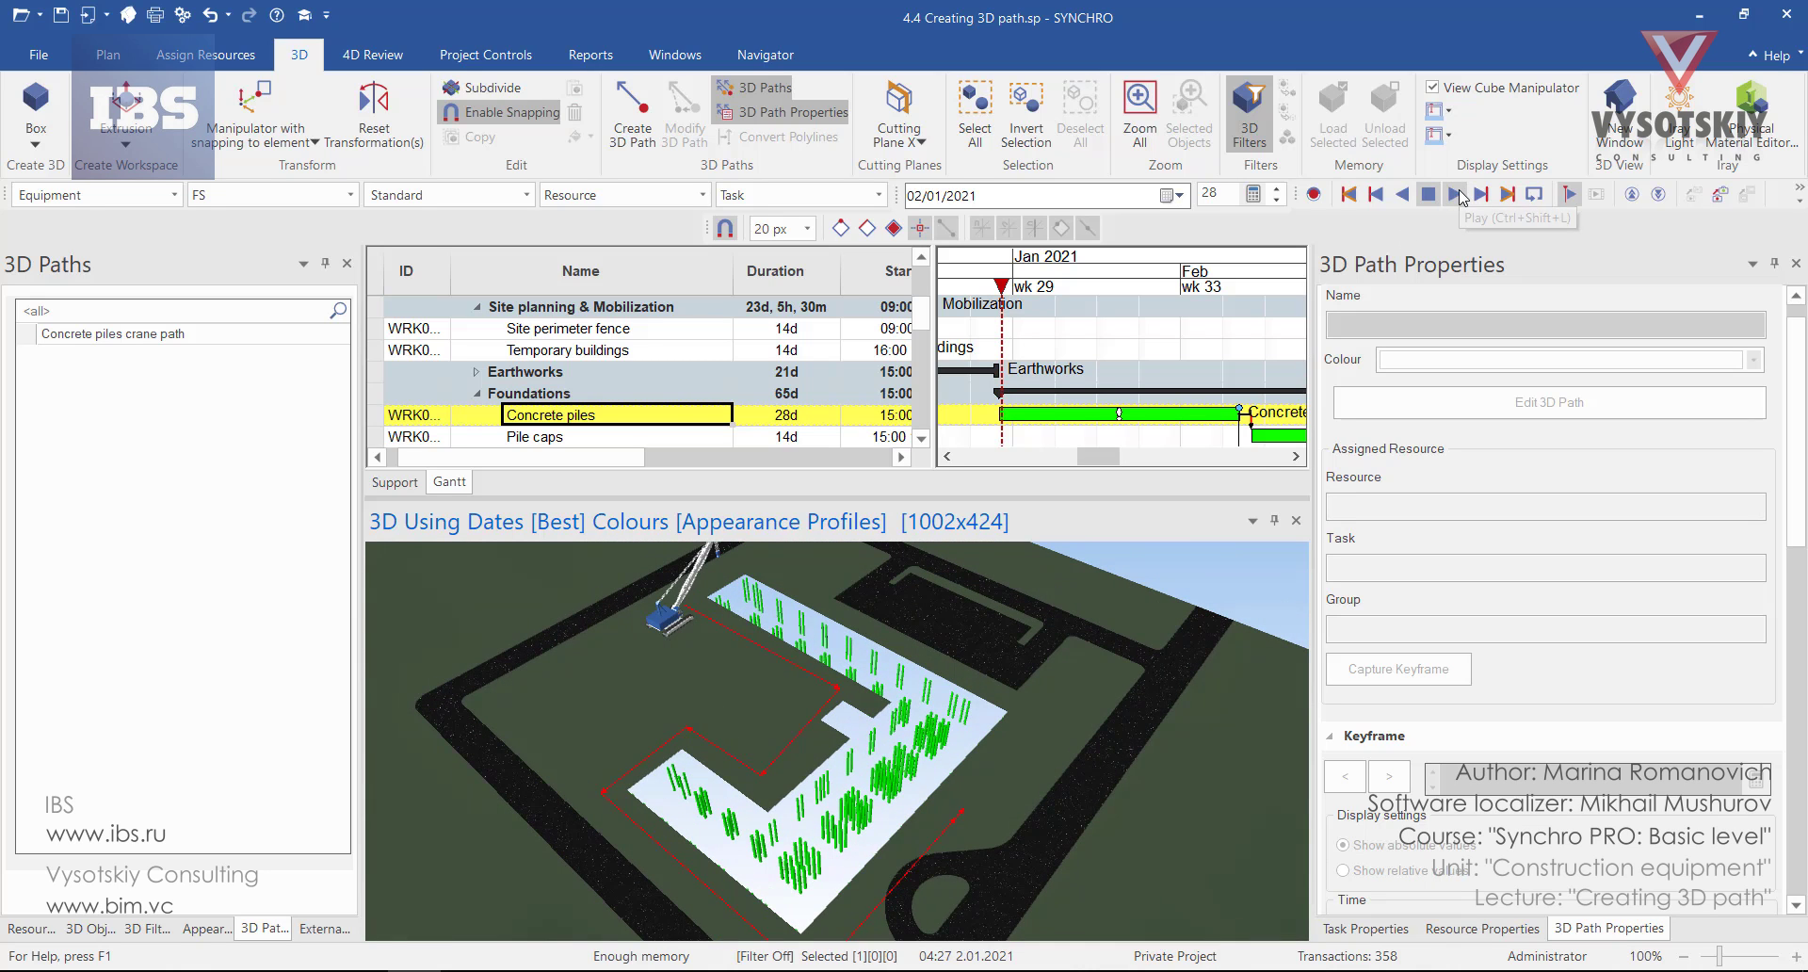
{"action": "left_click", "coordinate": [1456, 195]}
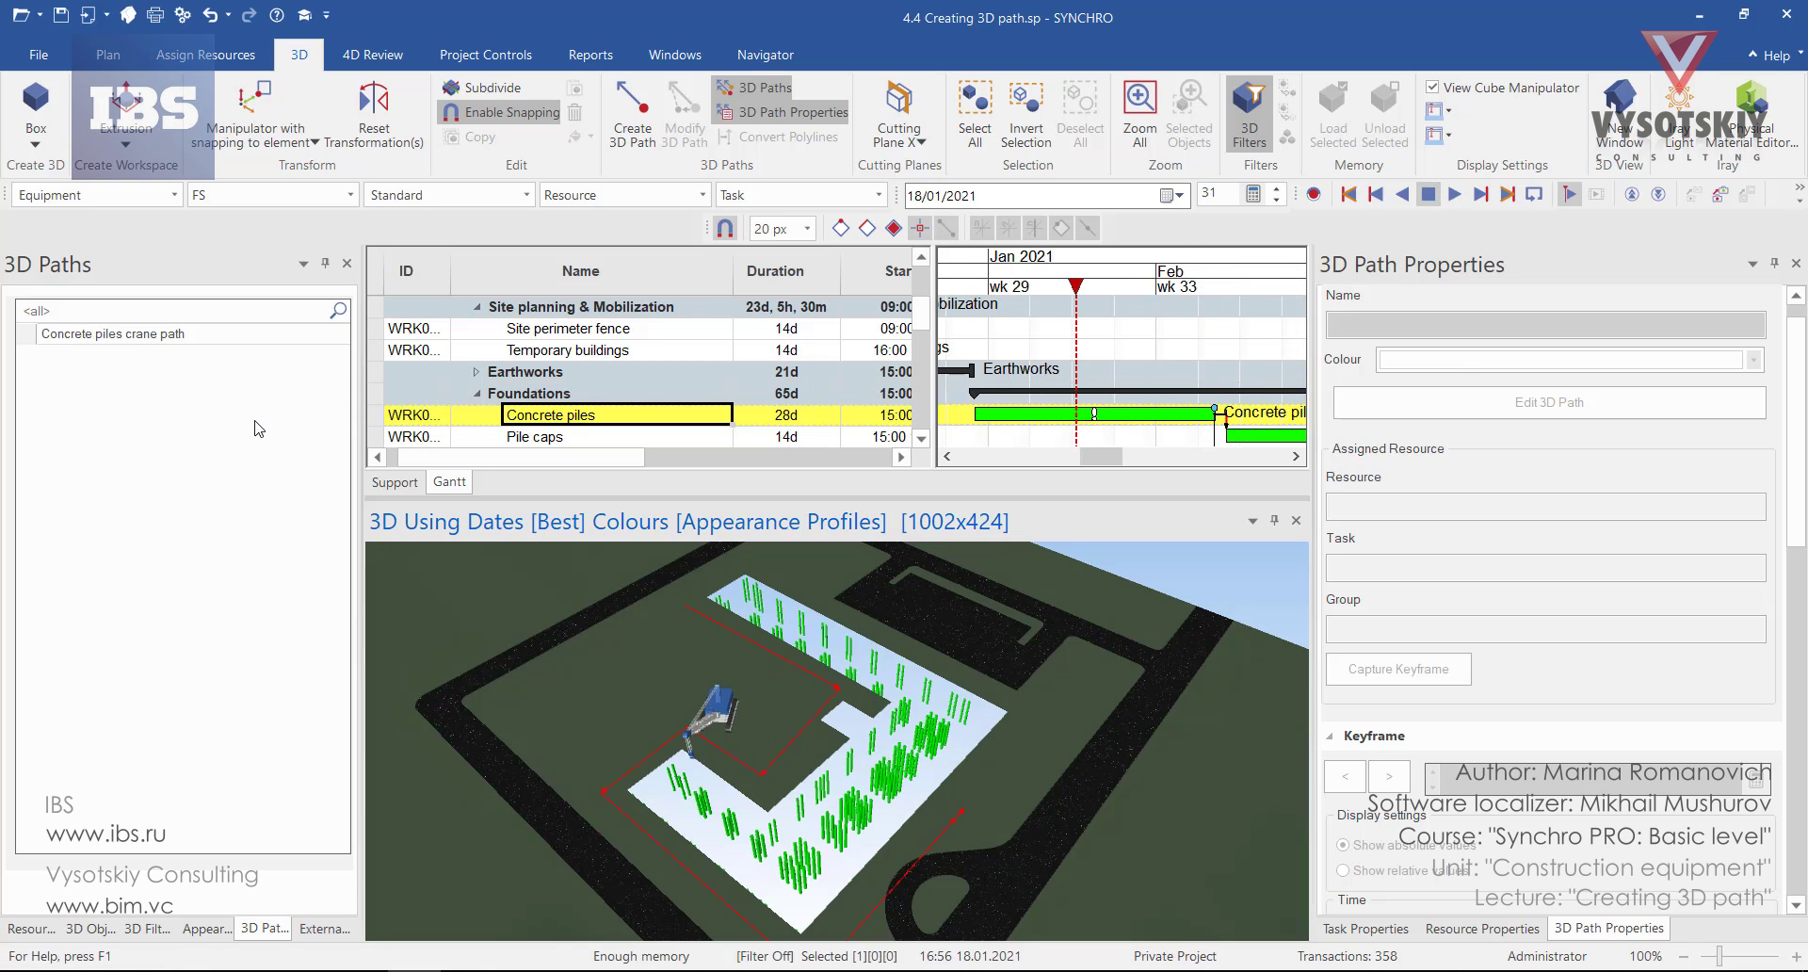
Edit the Concrete piles crane path: reorient its second point and shift the first point right and down.
{"action": "left_click", "coordinate": [78, 335]}
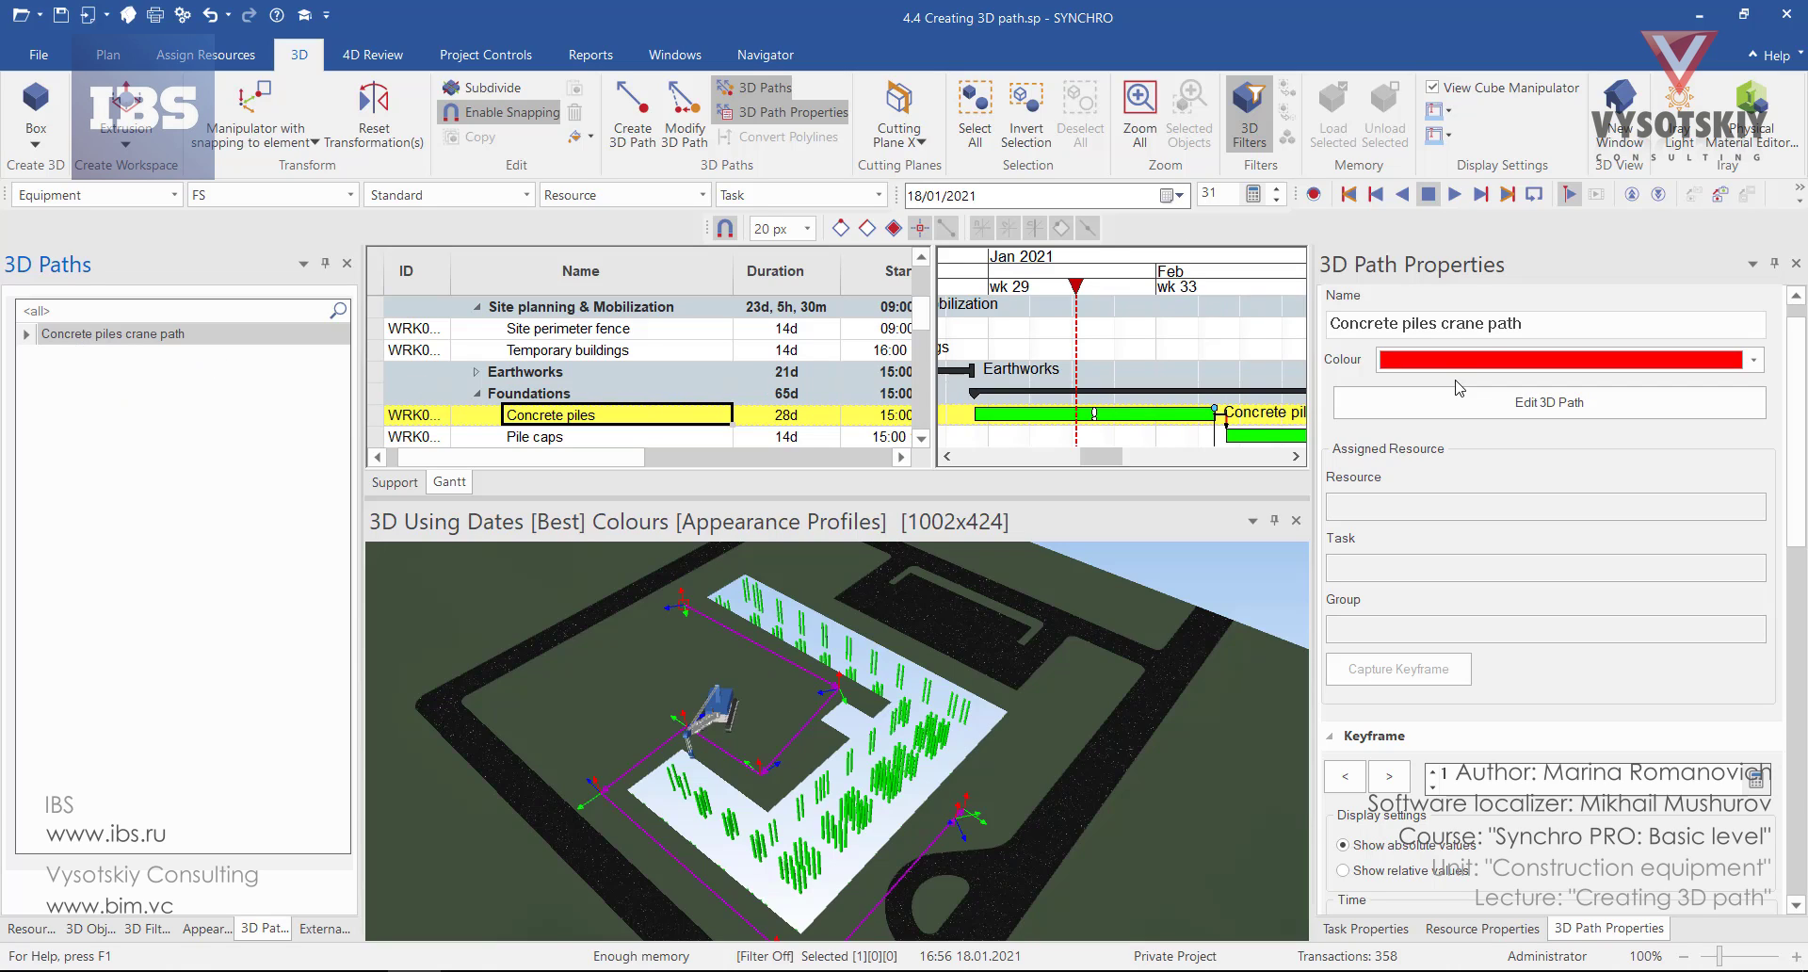
{"action": "left_click", "coordinate": [1563, 403]}
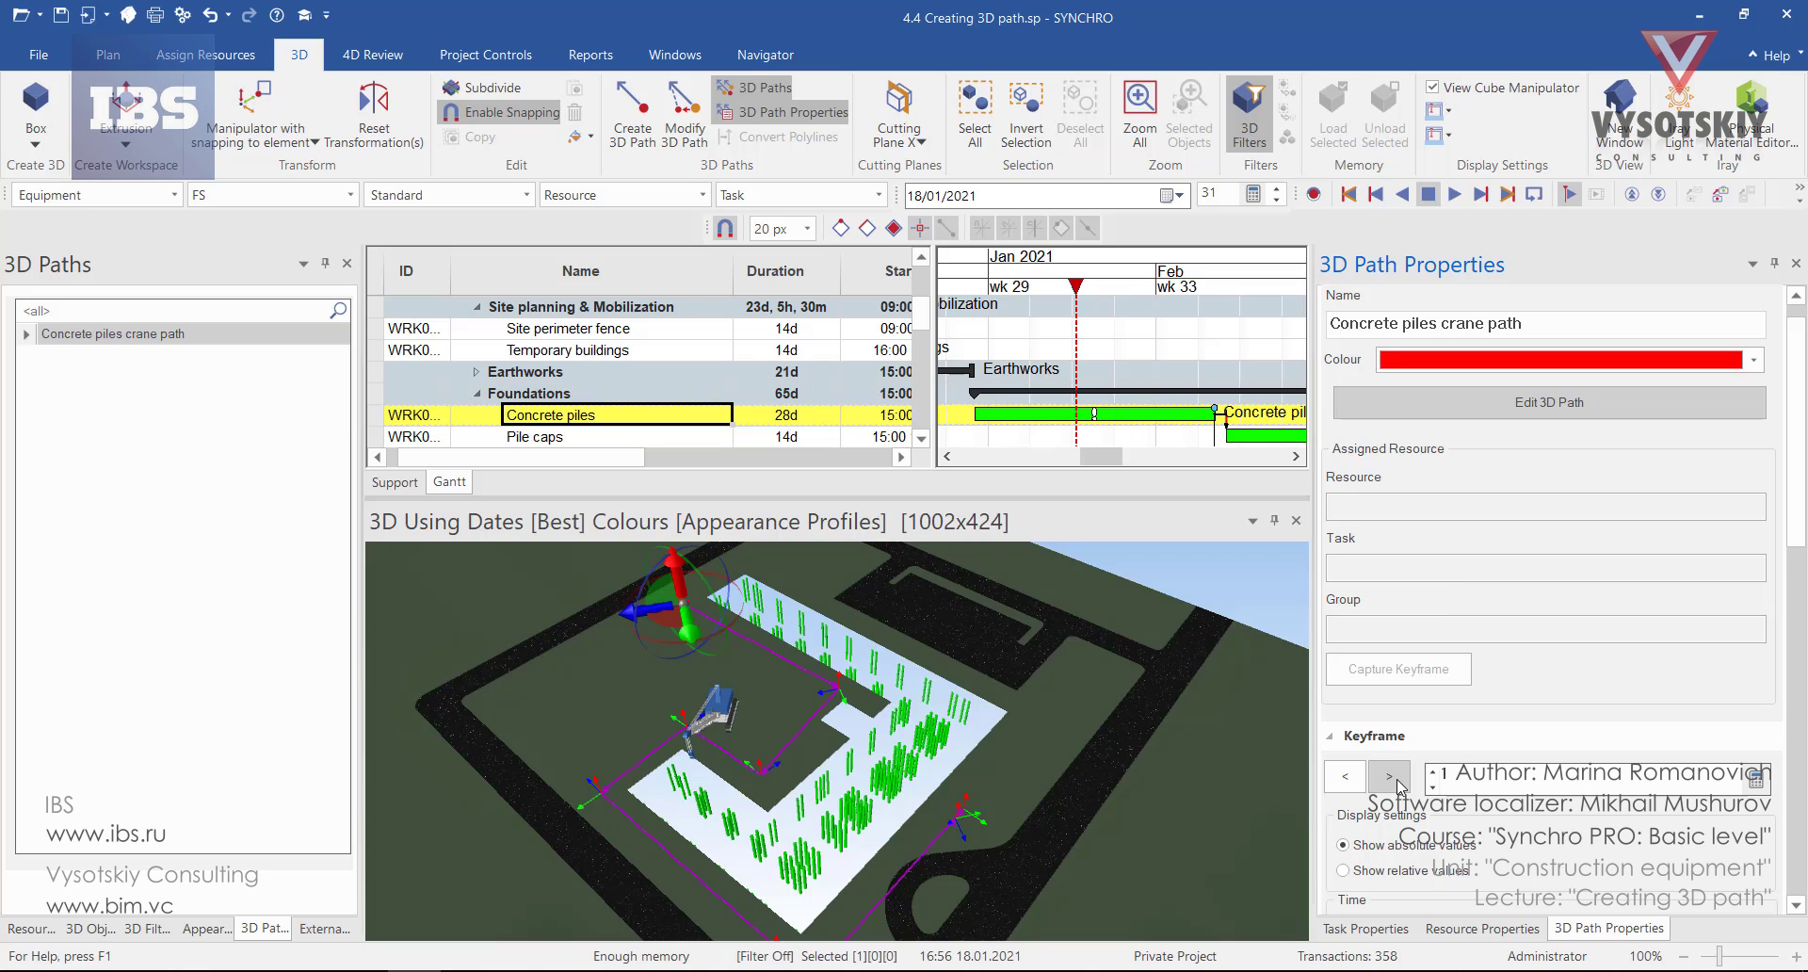
{"action": "left_click", "coordinate": [1389, 775]}
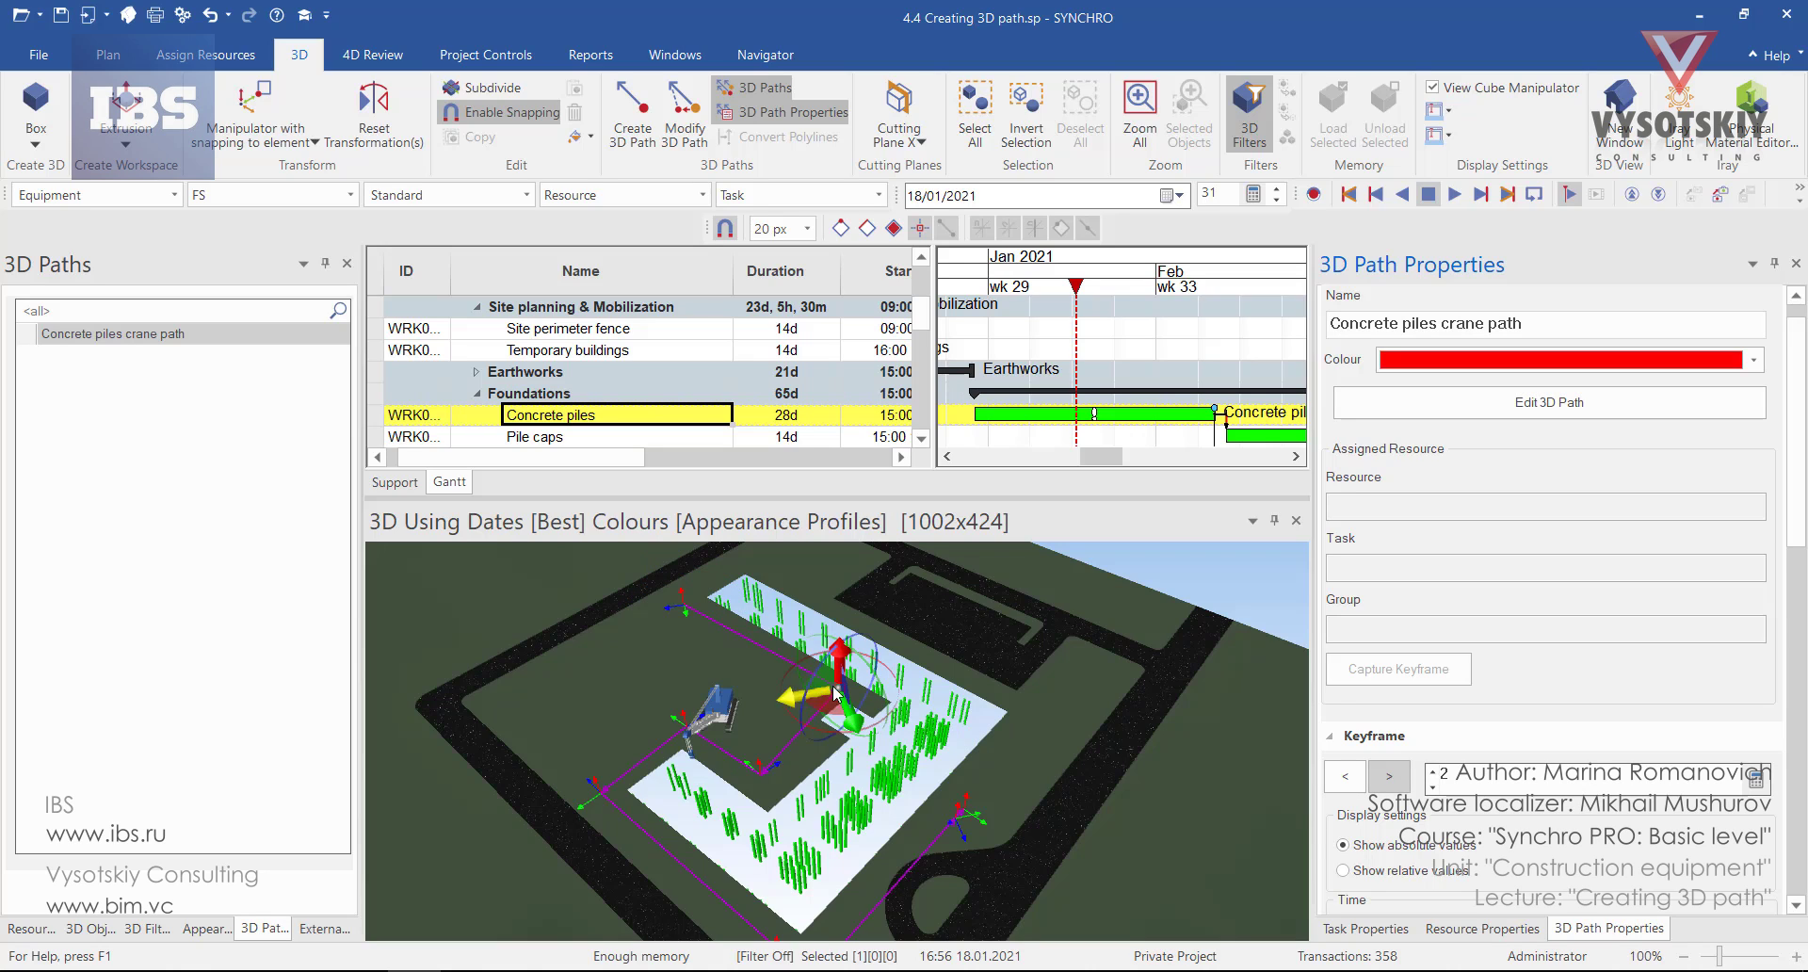
{"action": "left_click_drag", "start_coordinate": [834, 694], "coordinate": [851, 702]}
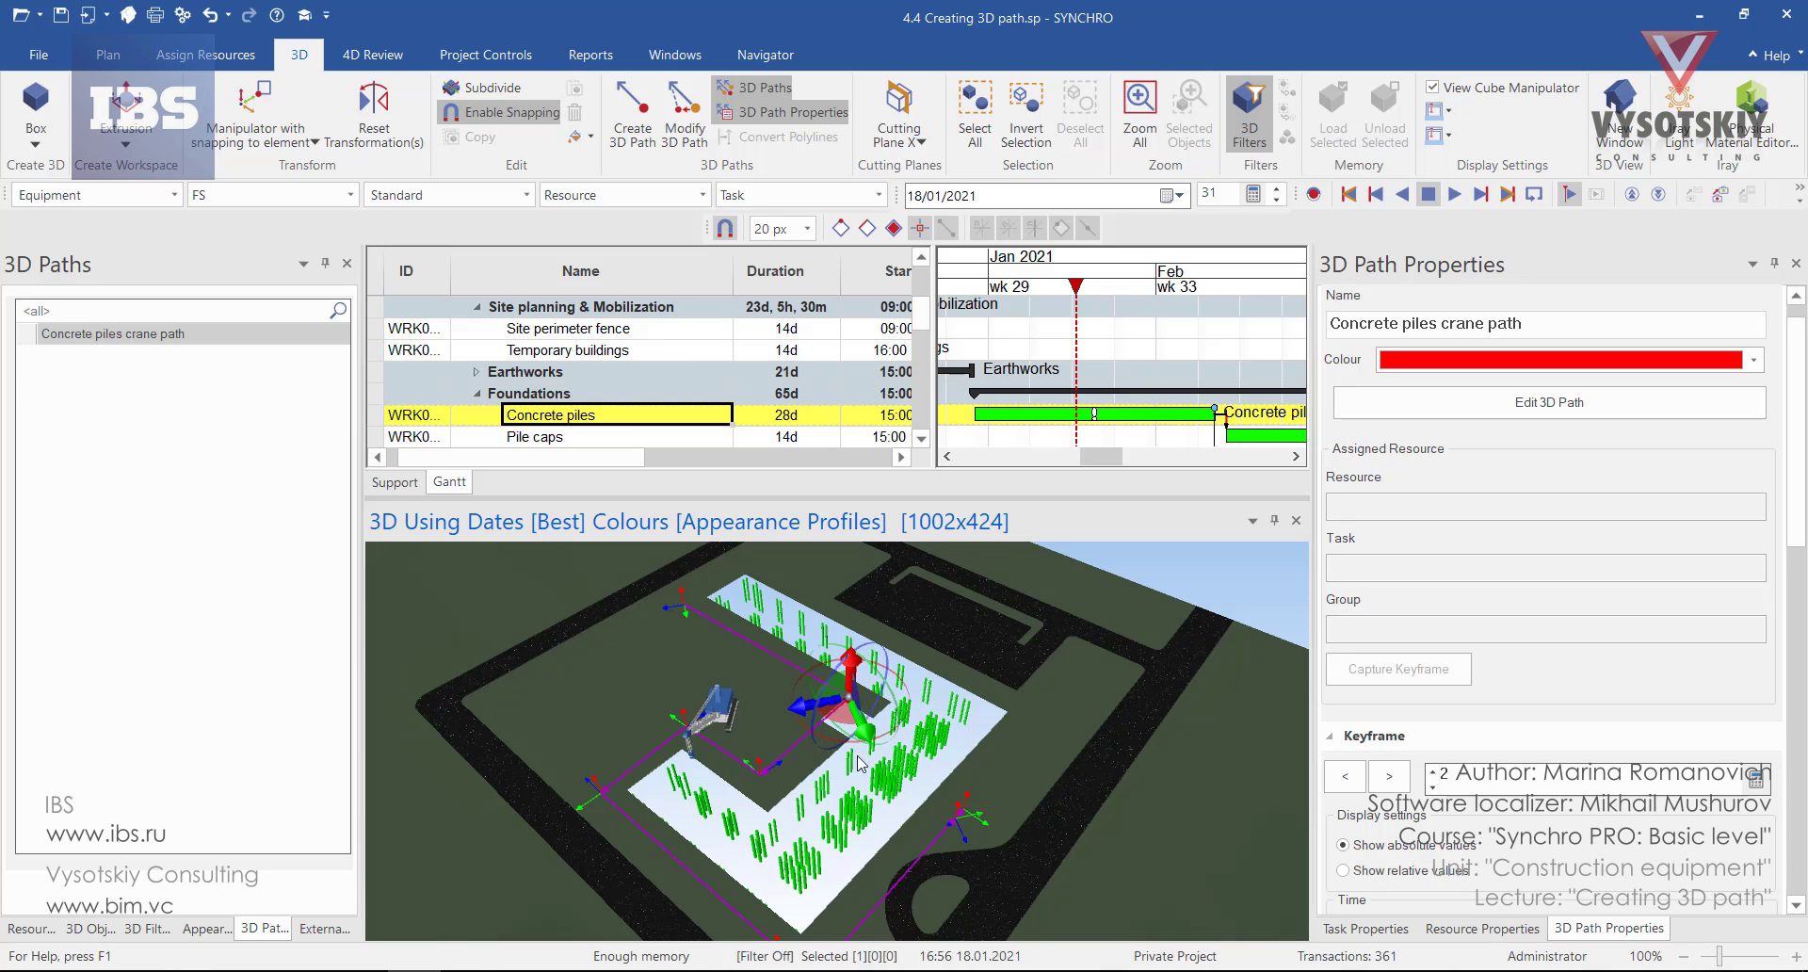
{"action": "scroll", "coordinate": [857, 762], "scroll_direction": "down", "scroll_amount": 2}
{"action": "left_click", "coordinate": [647, 576]}
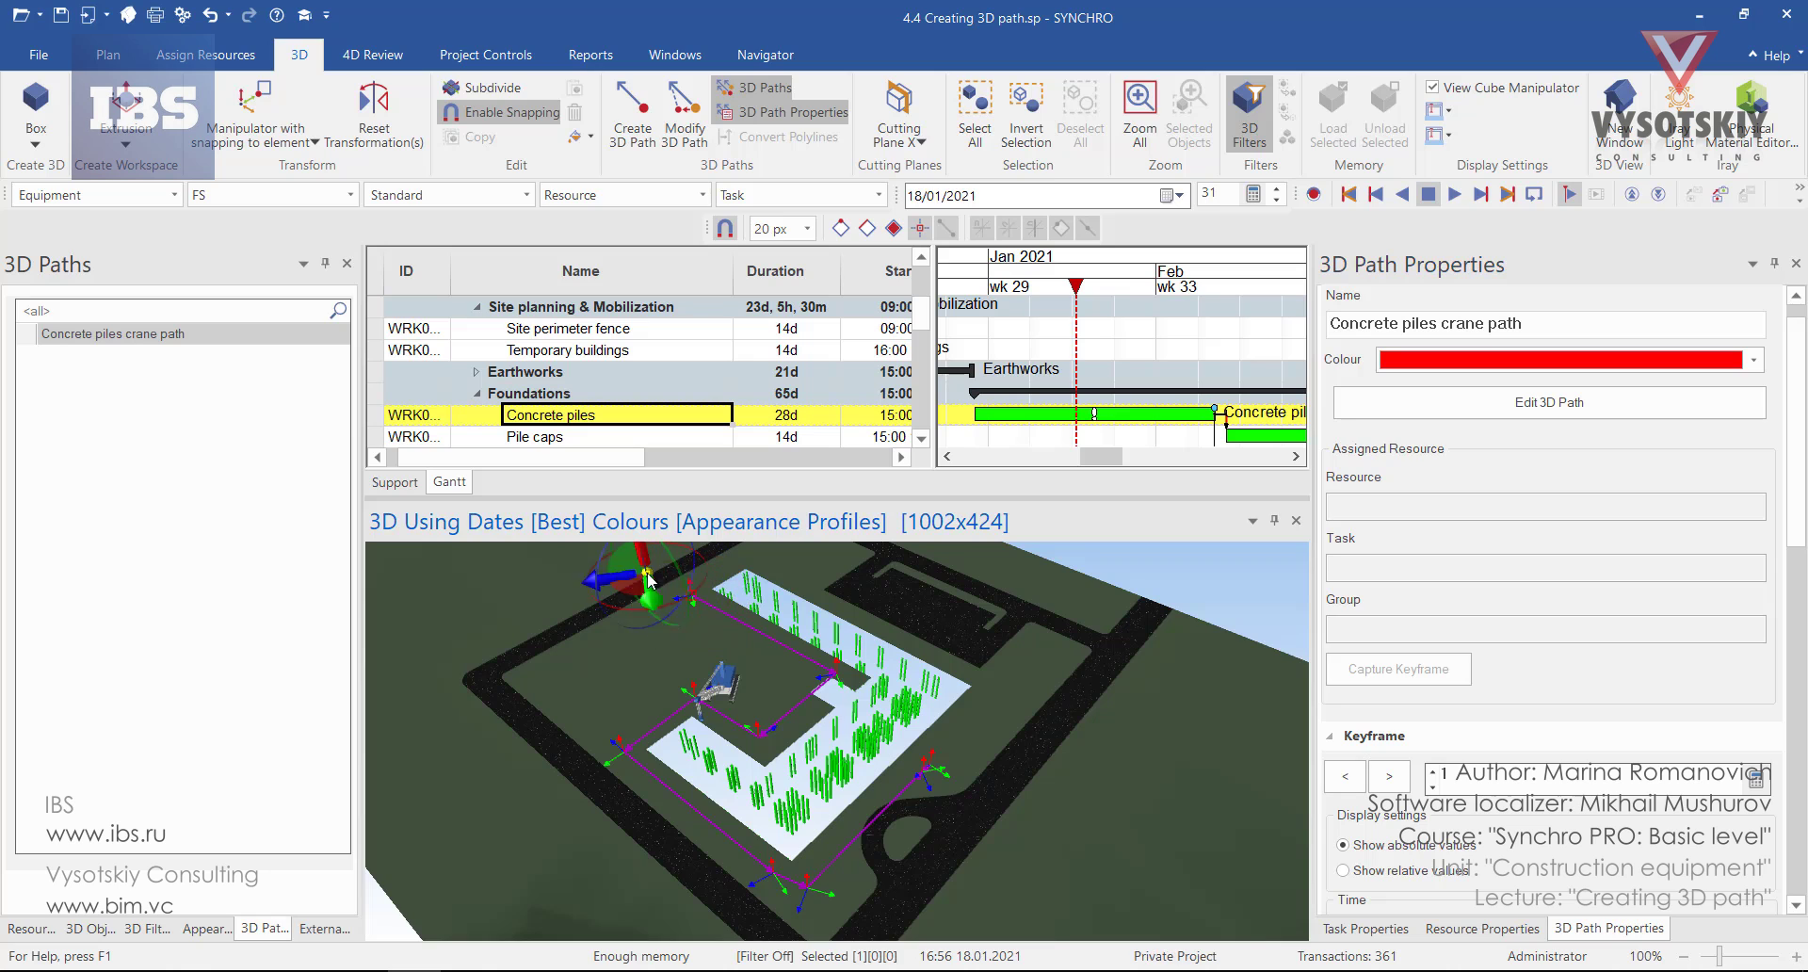
{"action": "left_click_drag", "start_coordinate": [648, 577], "coordinate": [680, 599]}
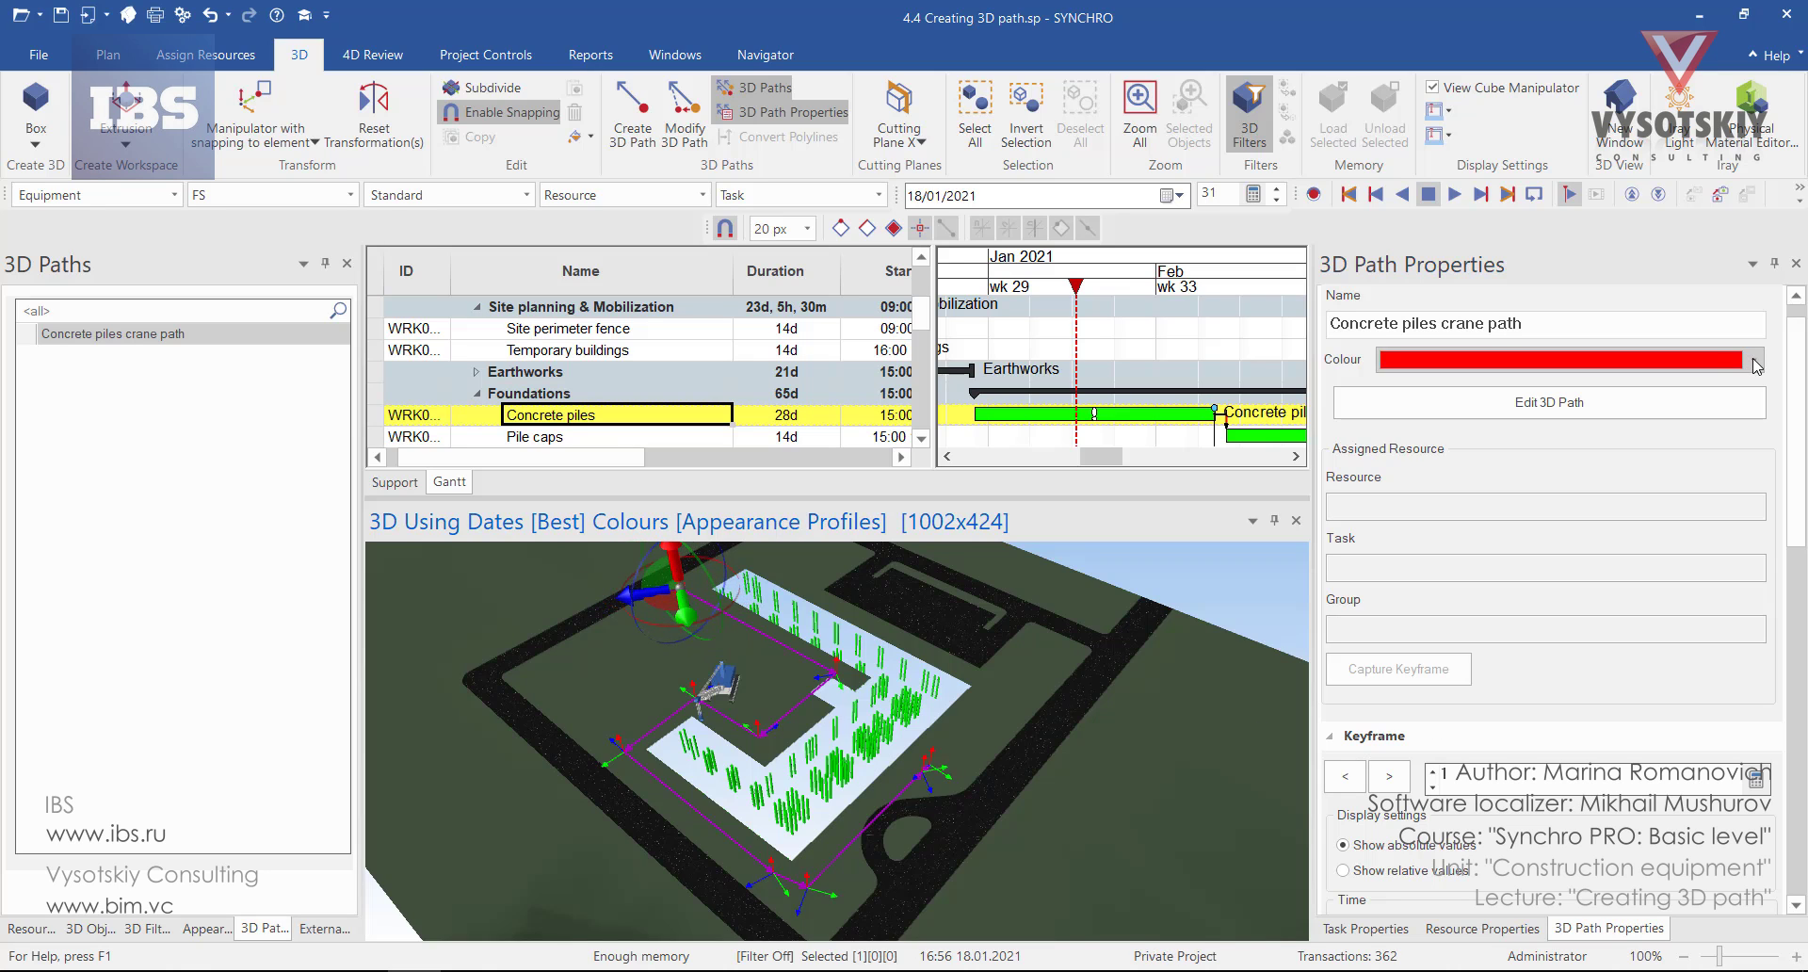
Recolour the Concrete piles crane path blue and move the time marker to a later date.
{"action": "left_click", "coordinate": [1754, 361]}
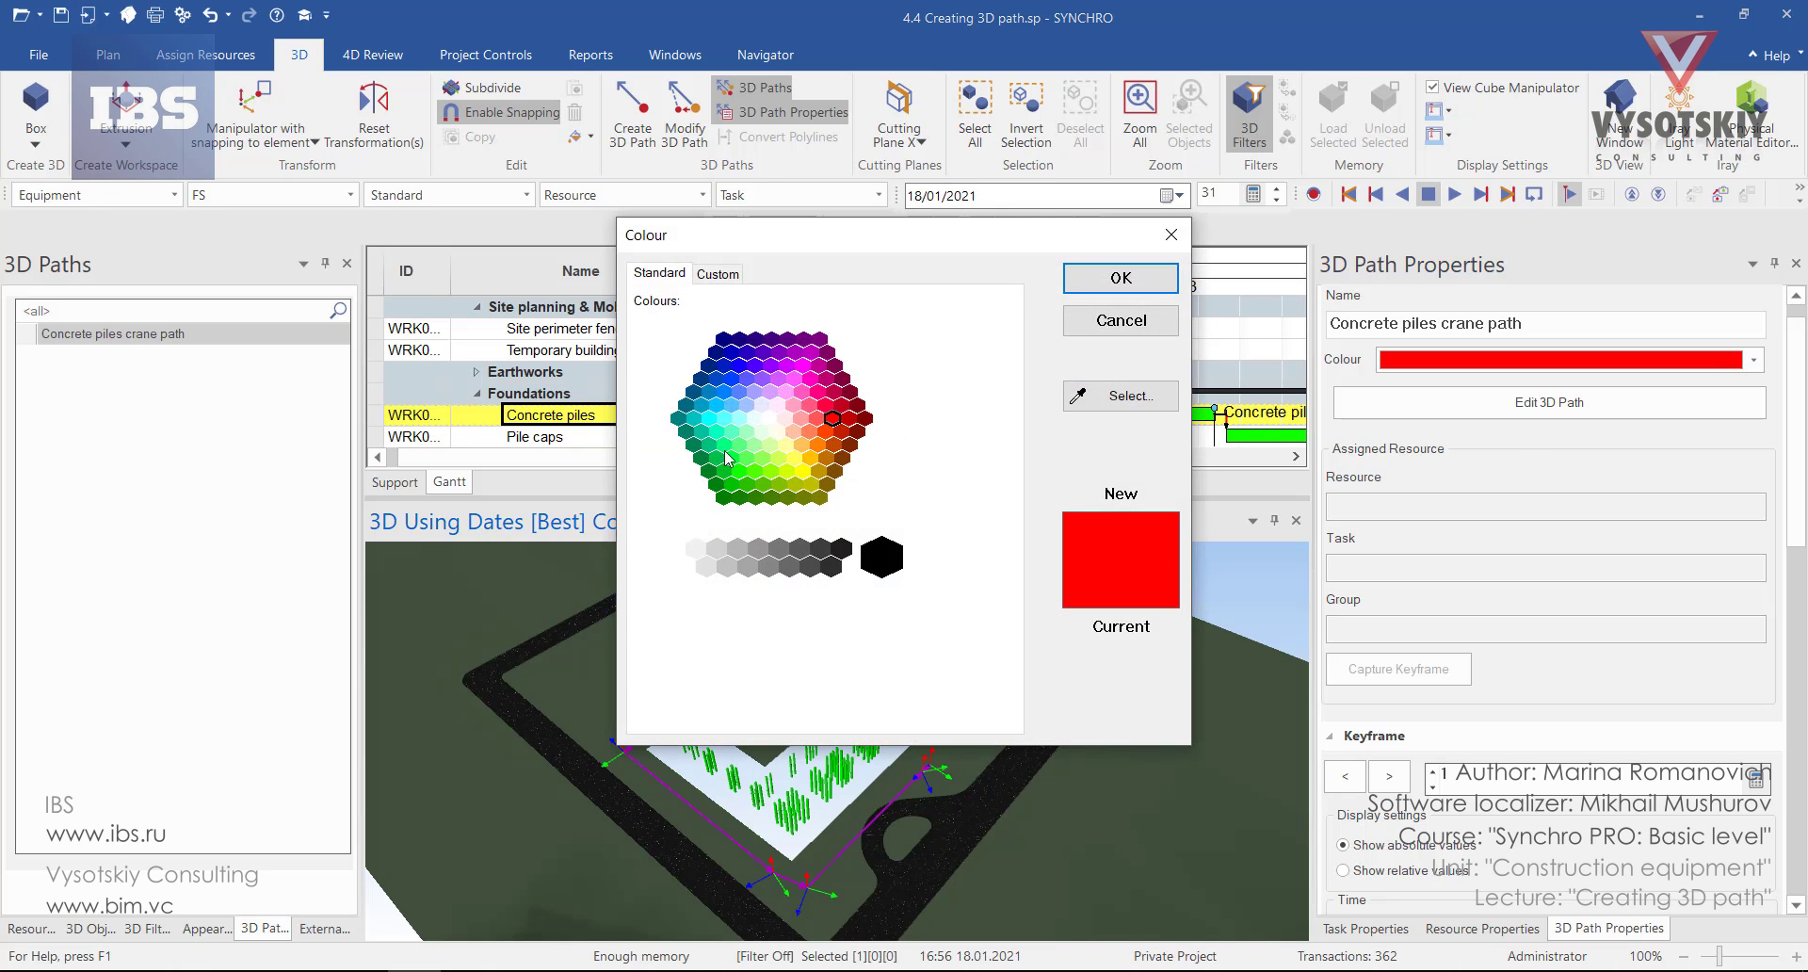
{"action": "left_click", "coordinate": [741, 375]}
{"action": "left_click", "coordinate": [1121, 278]}
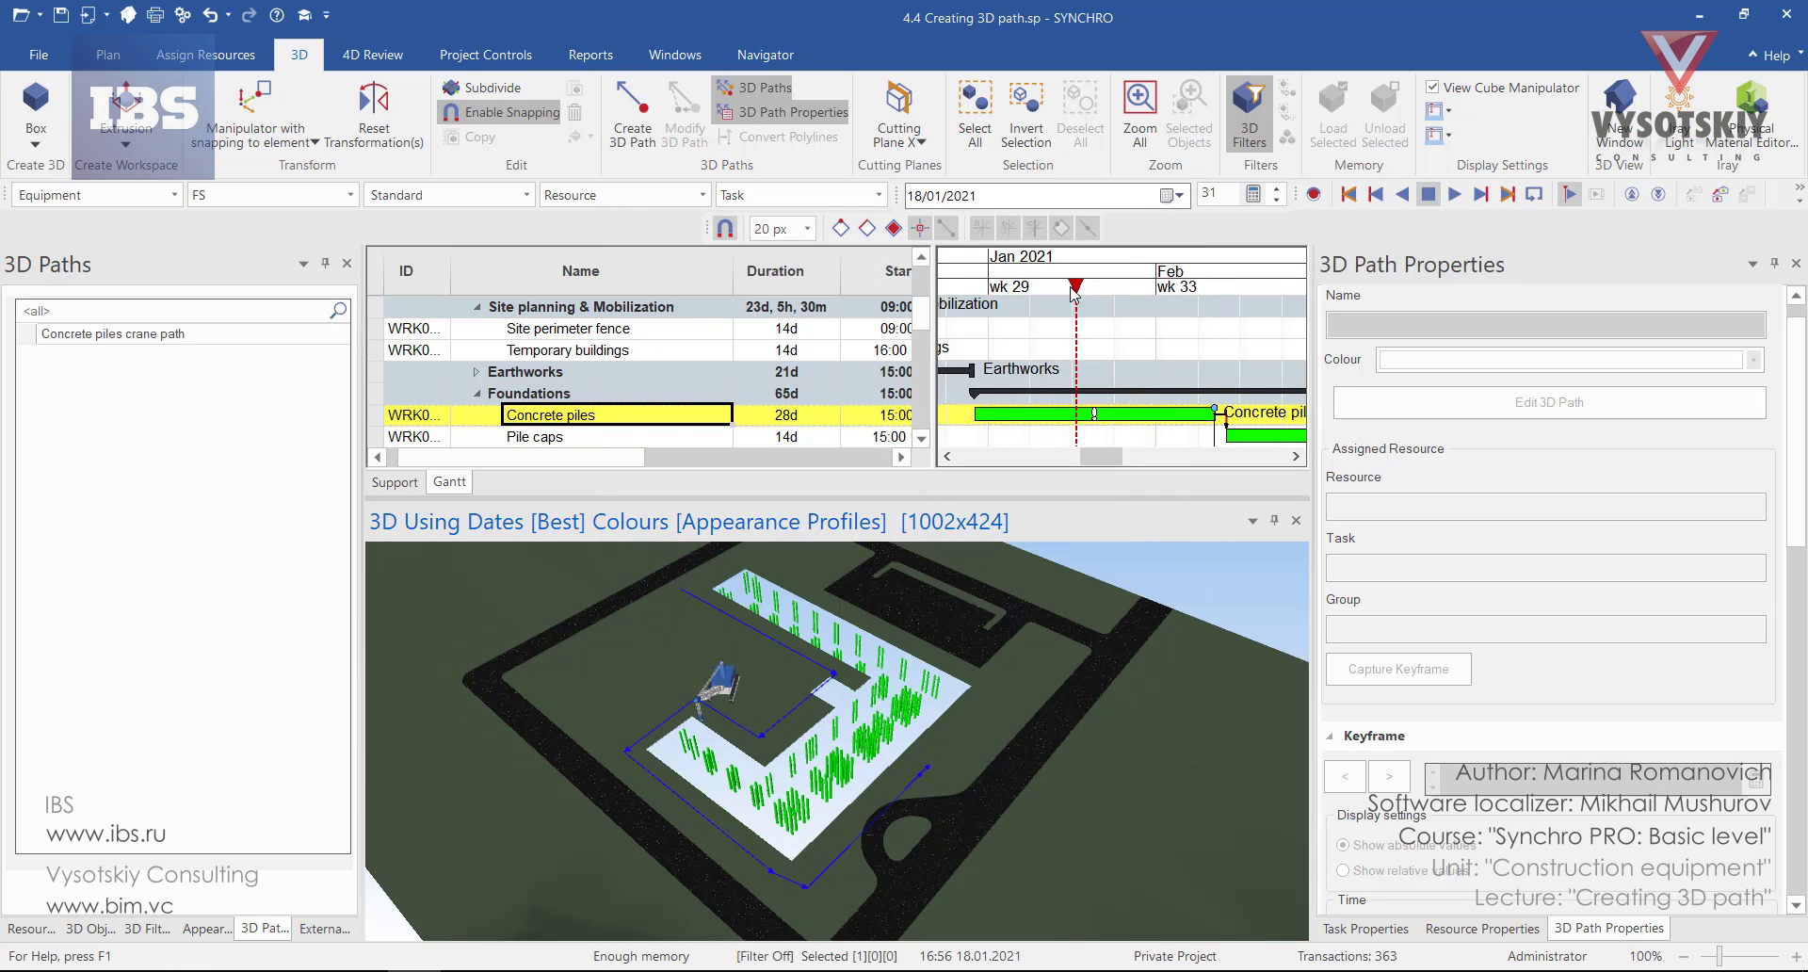
{"action": "left_click_drag", "start_coordinate": [1074, 294], "coordinate": [1257, 441]}
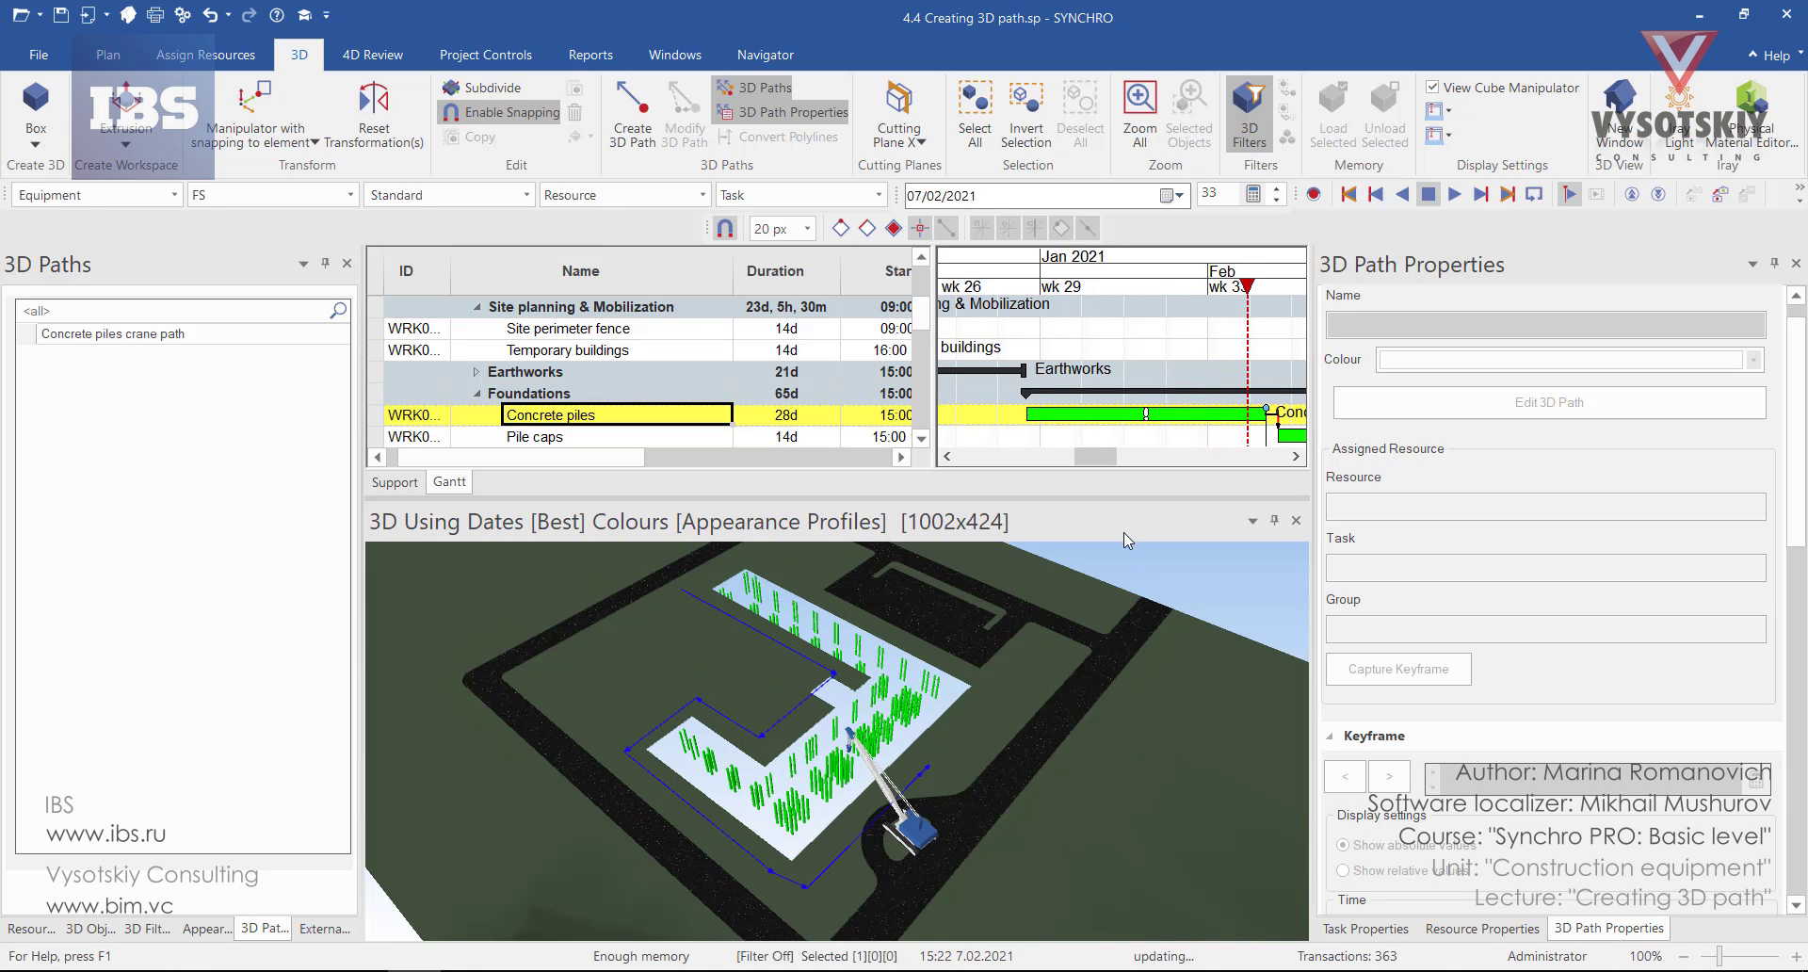
Hide 3D Paths under Visual Indicators, replay the crane animation to 07/02/2021, and reselect the path.
{"action": "right_click", "coordinate": [725, 652]}
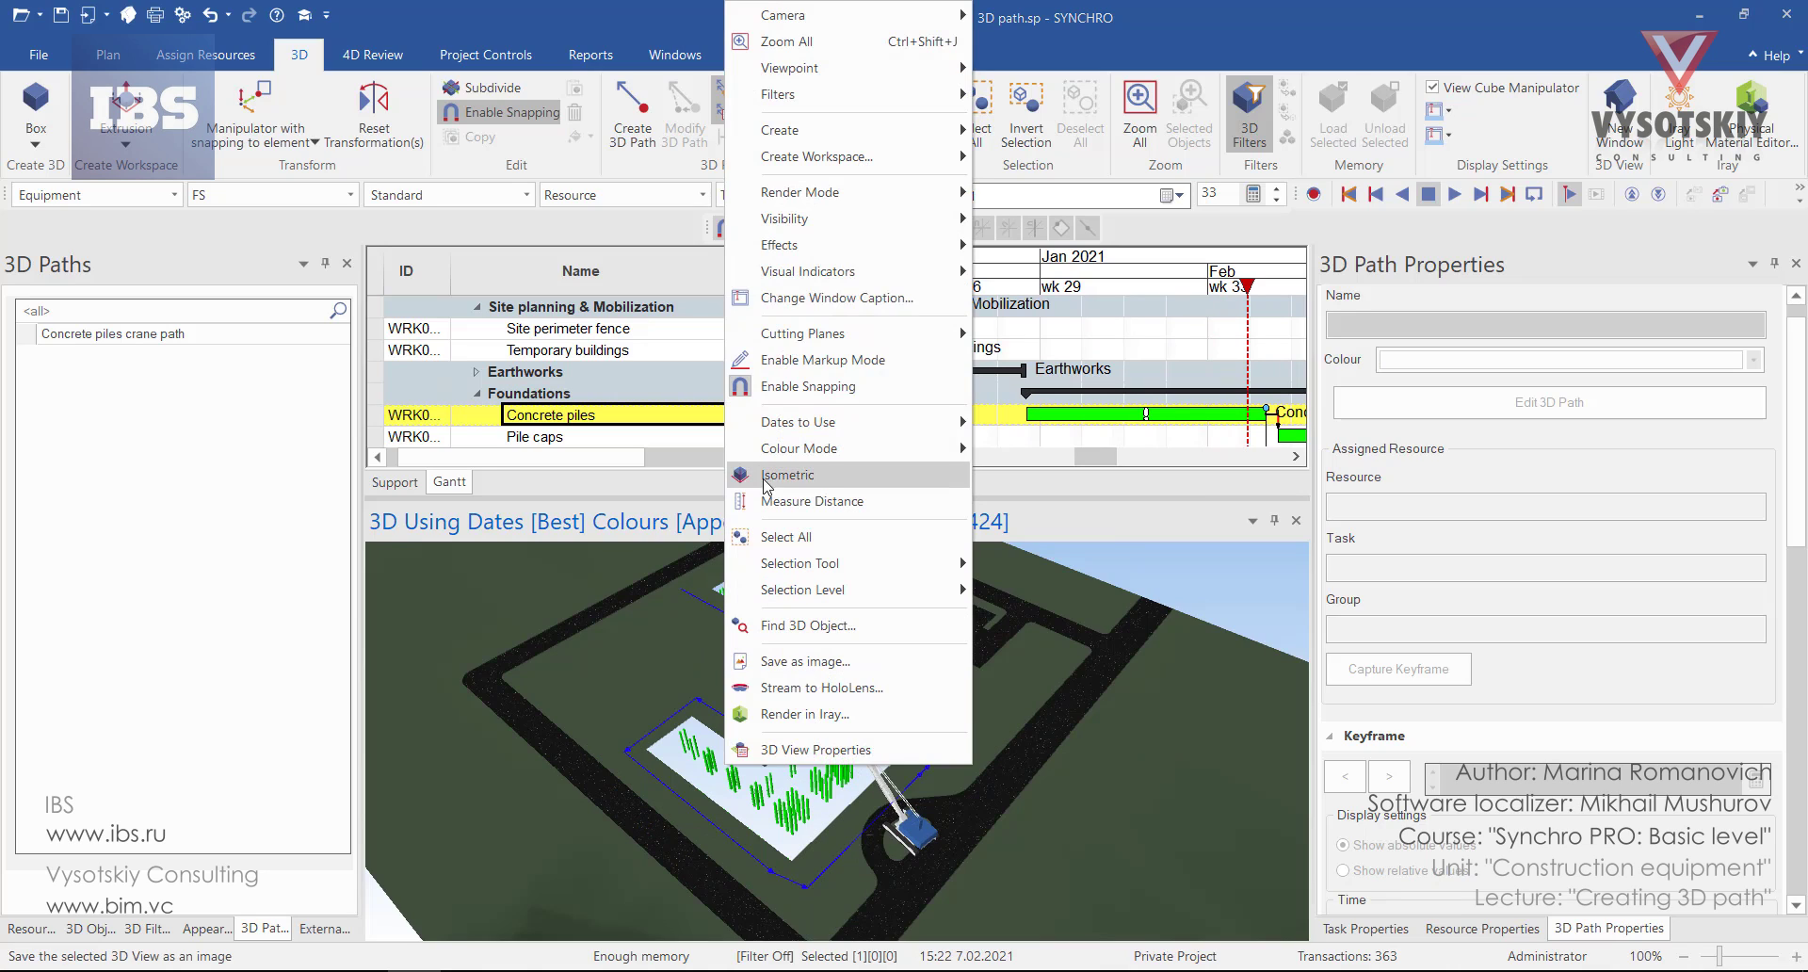
{"action": "mouse_move", "coordinate": [893, 275]}
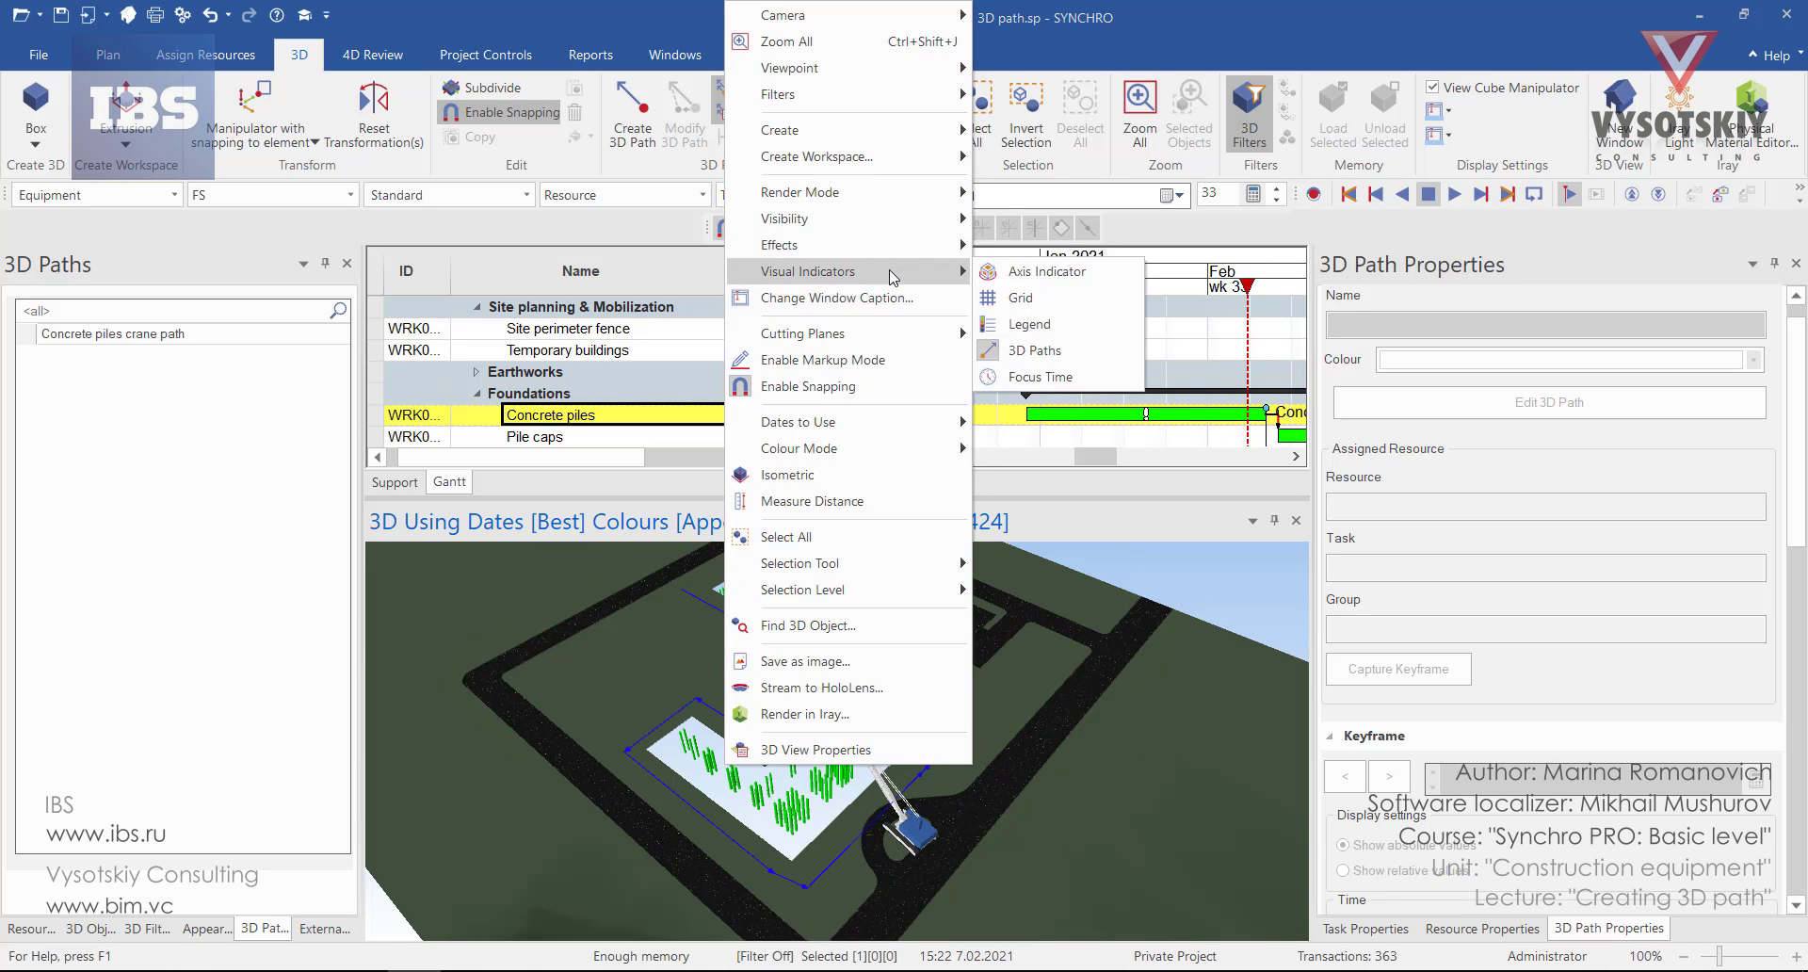
{"action": "left_click", "coordinate": [1002, 360]}
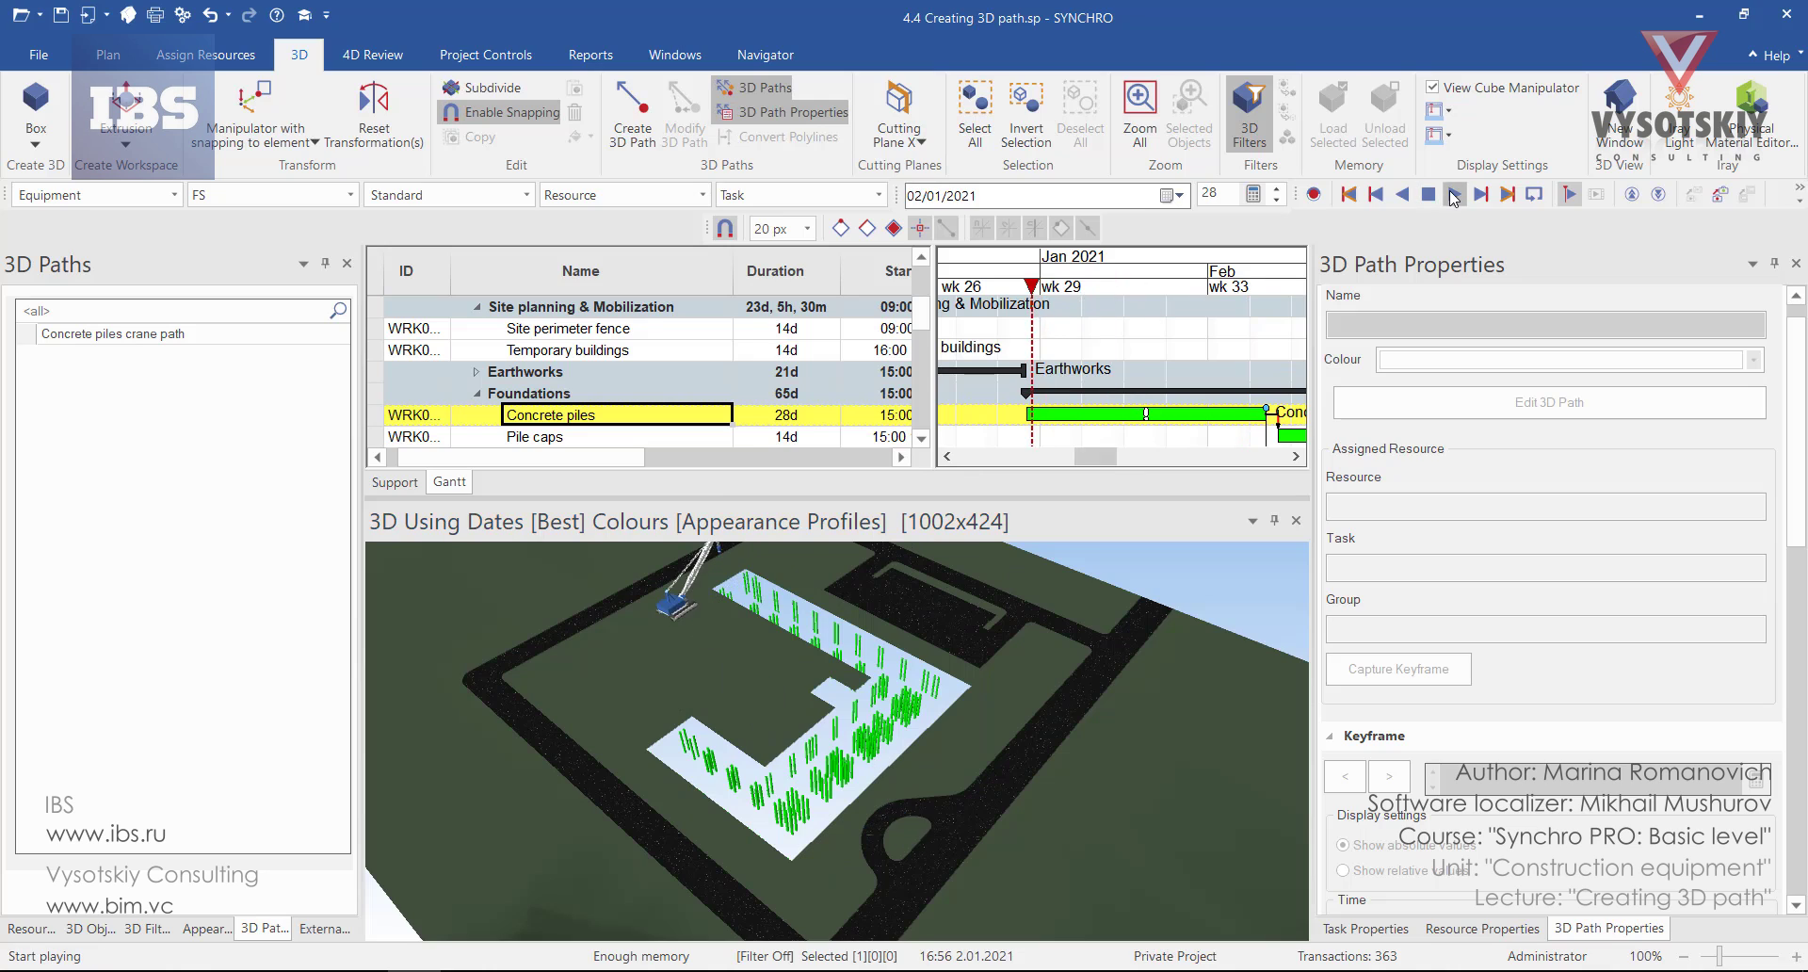
{"action": "left_click", "coordinate": [1455, 195]}
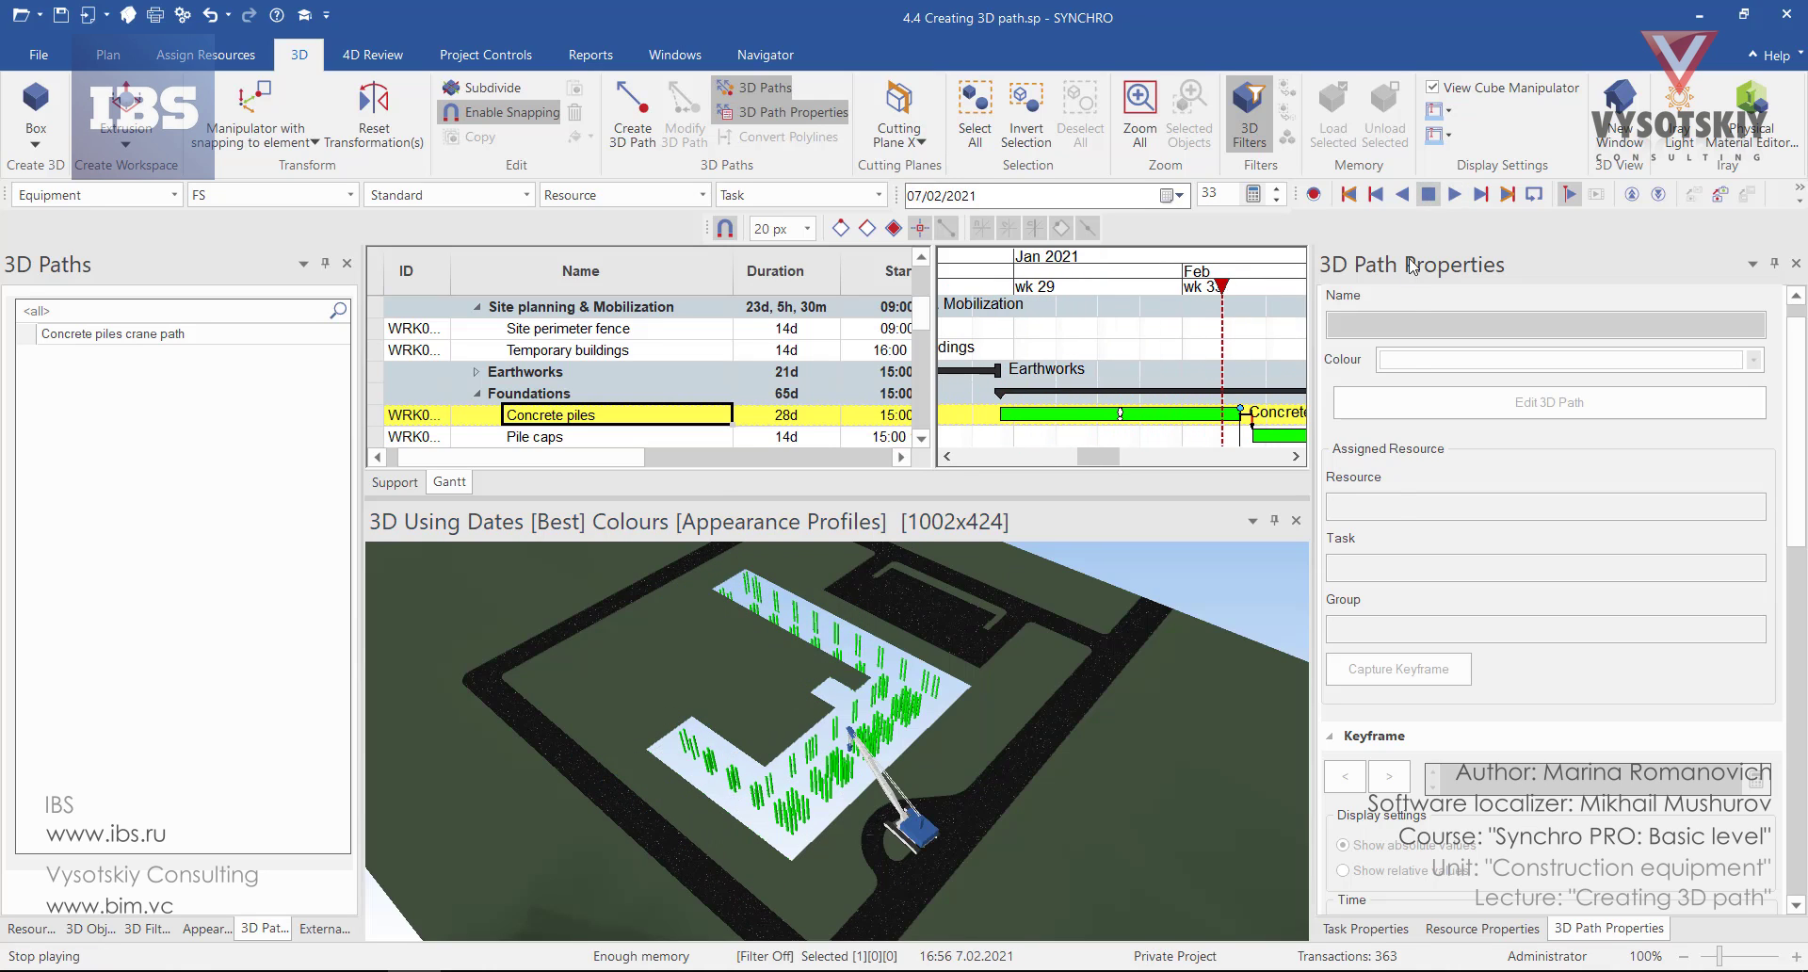
{"action": "left_click", "coordinate": [220, 331]}
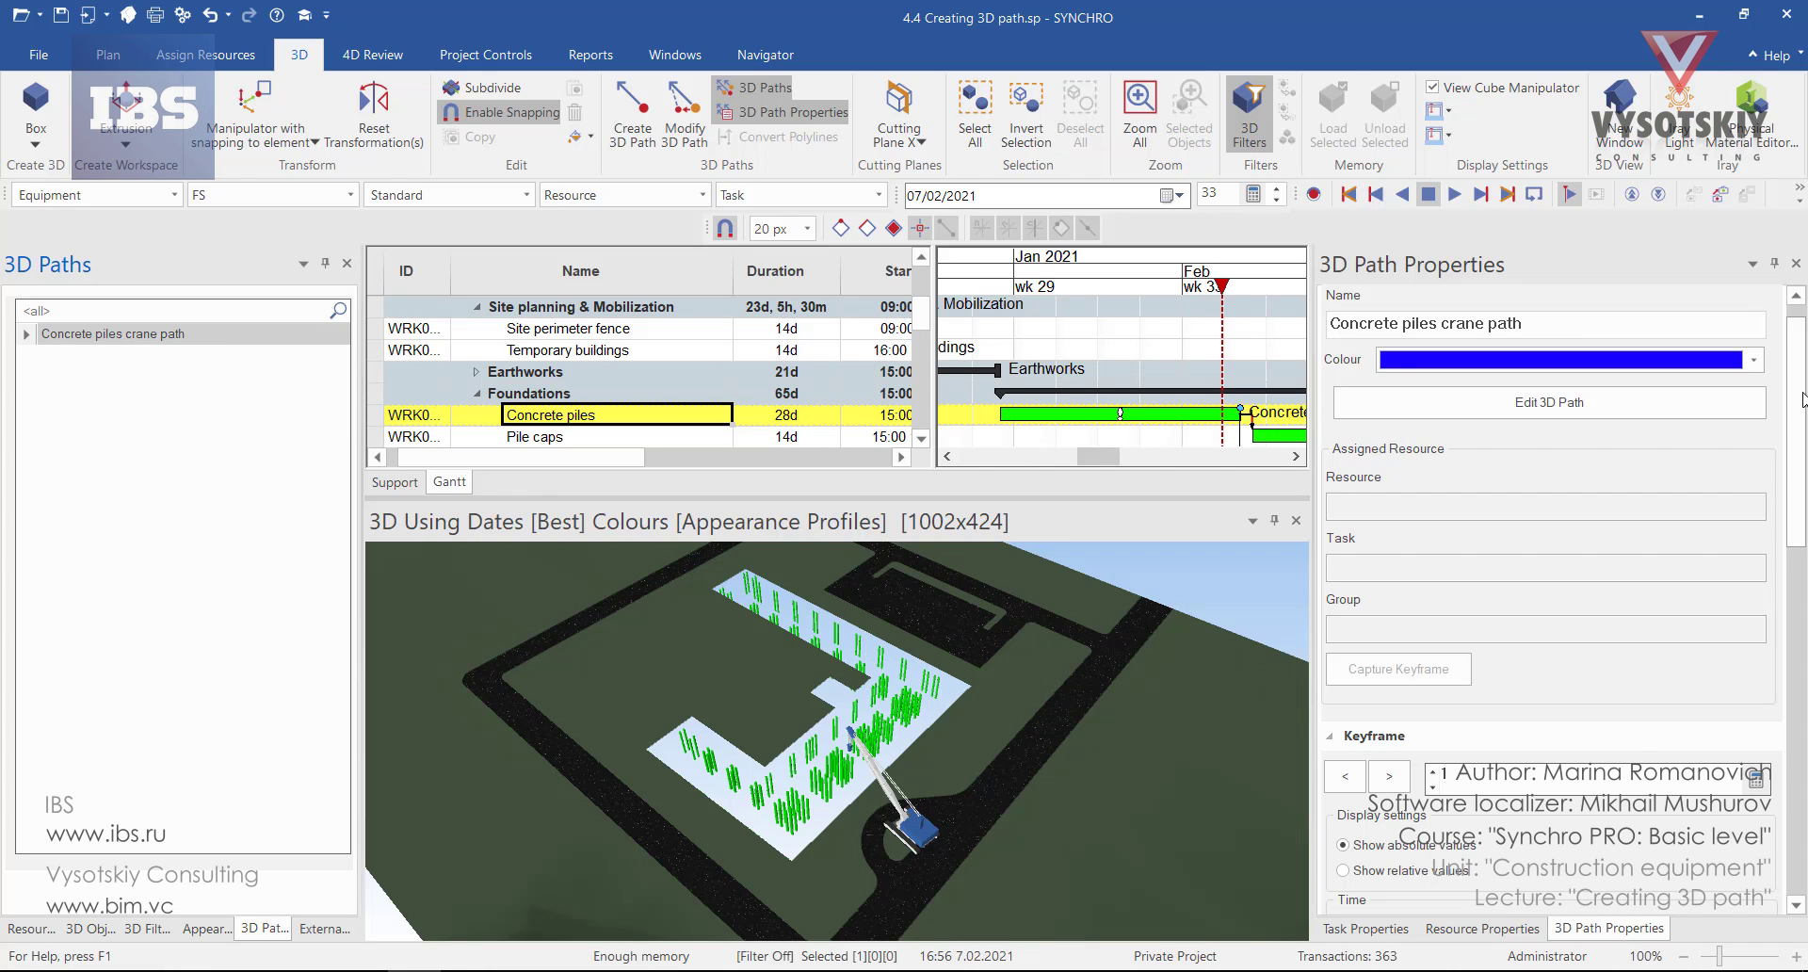
Scroll the 3D Path Properties down to the nine-row Keyframe List of positions, rotation axes and angles.
{"action": "left_click_drag", "start_coordinate": [1803, 399], "coordinate": [1787, 579]}
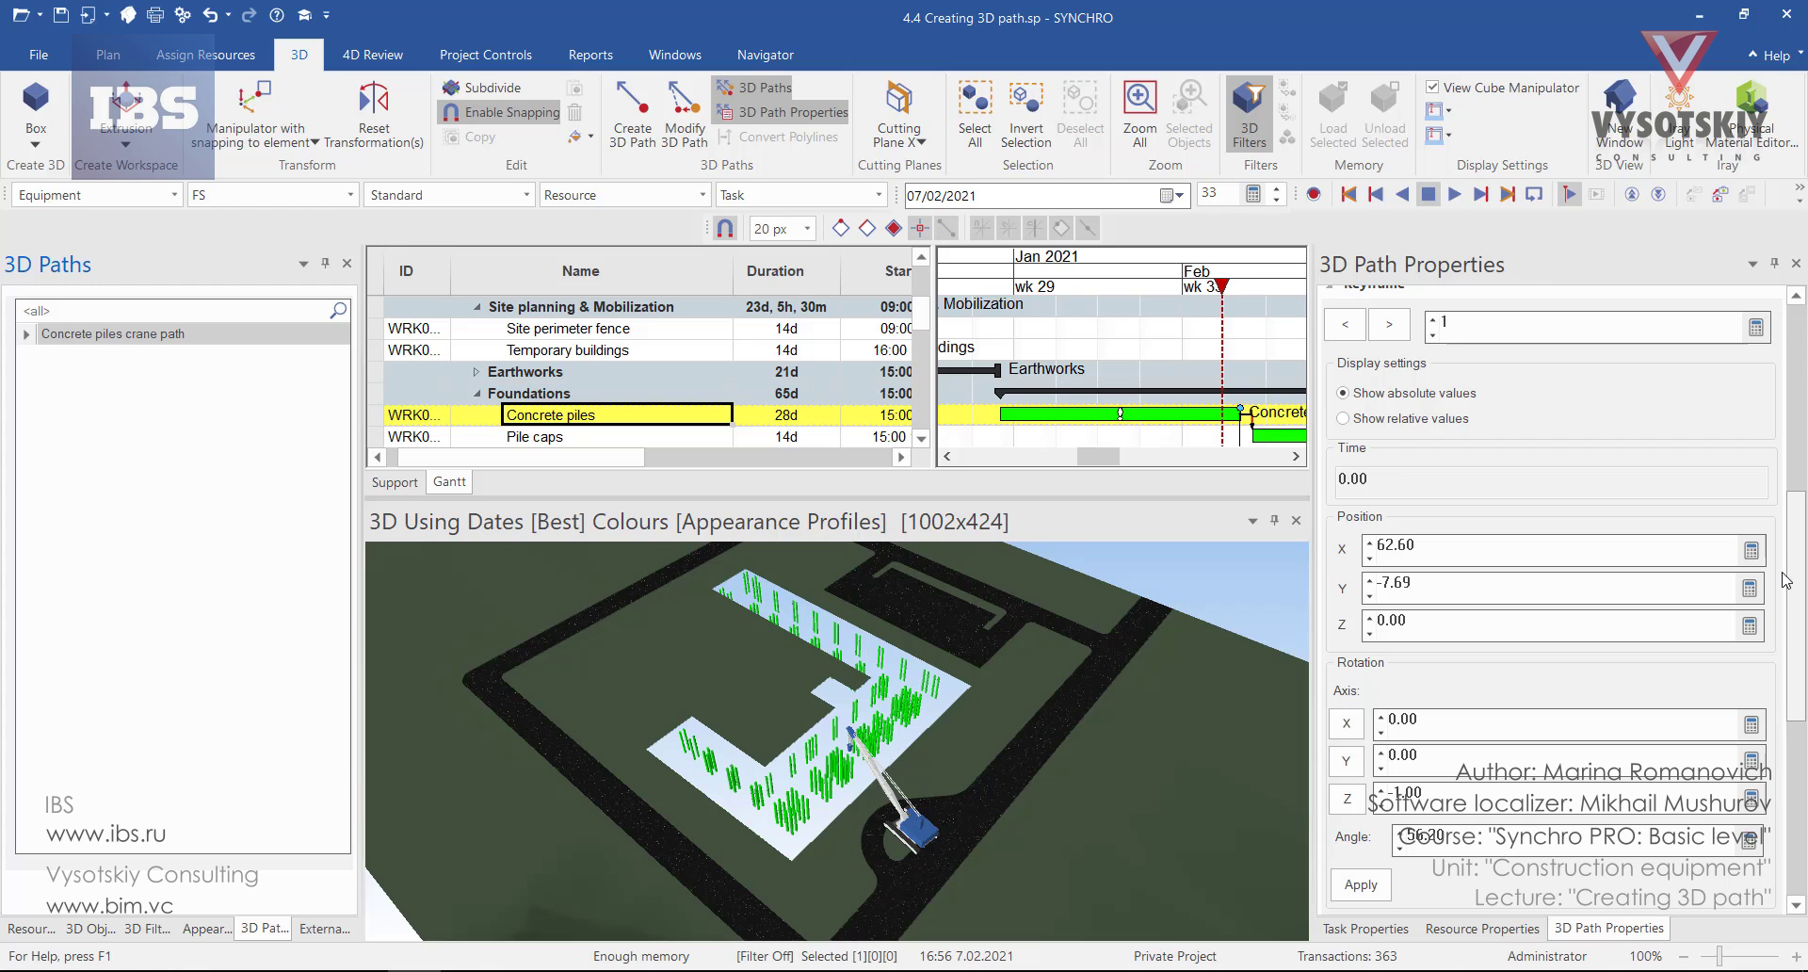
{"action": "right_click", "coordinate": [1592, 368]}
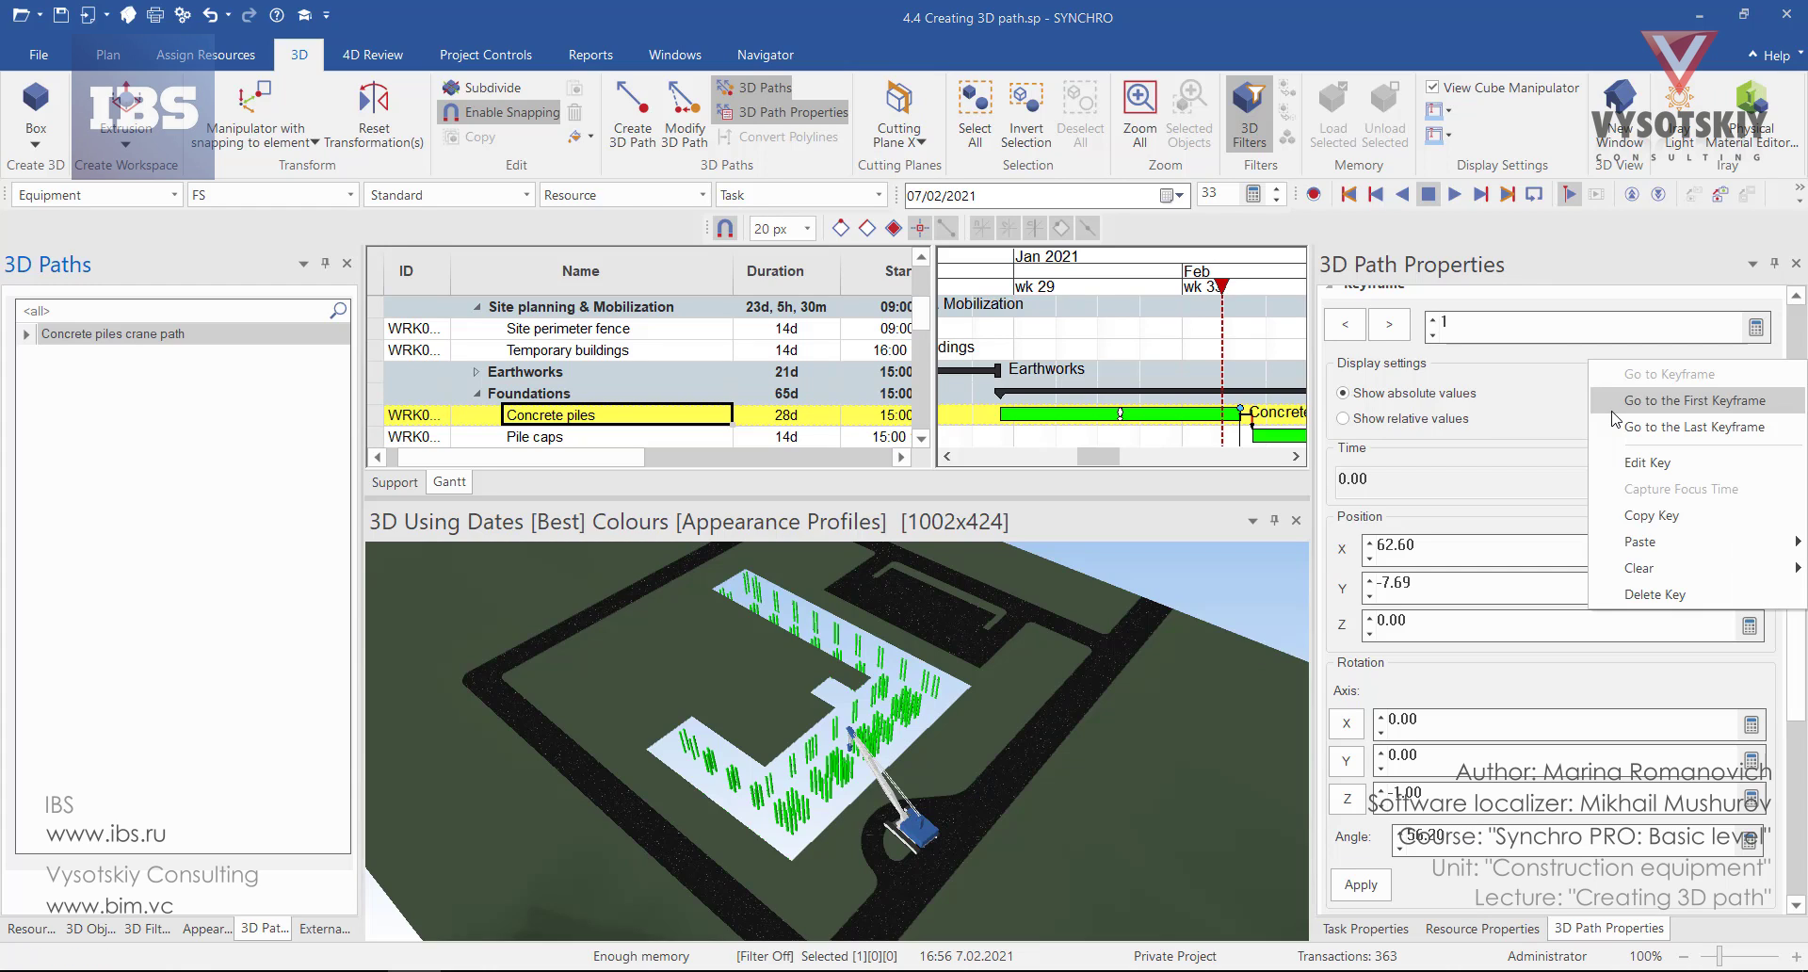
{"action": "left_click", "coordinate": [1632, 359]}
{"action": "left_click_drag", "start_coordinate": [1797, 520], "coordinate": [1803, 648]}
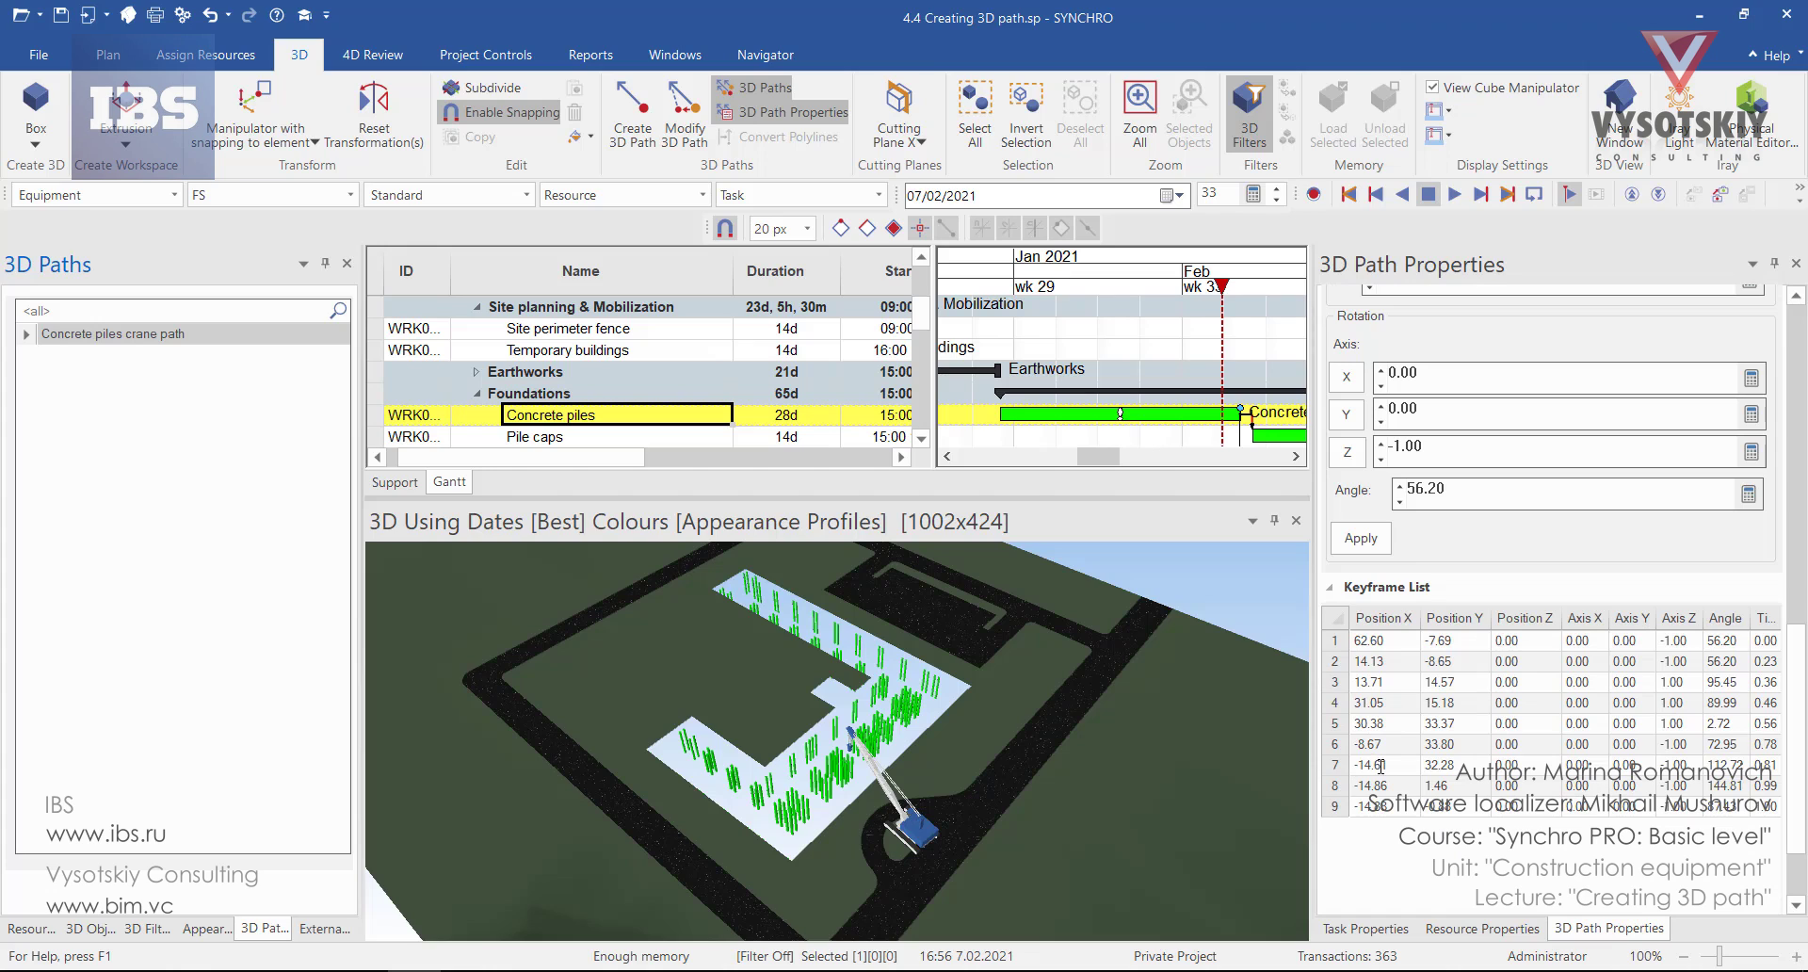